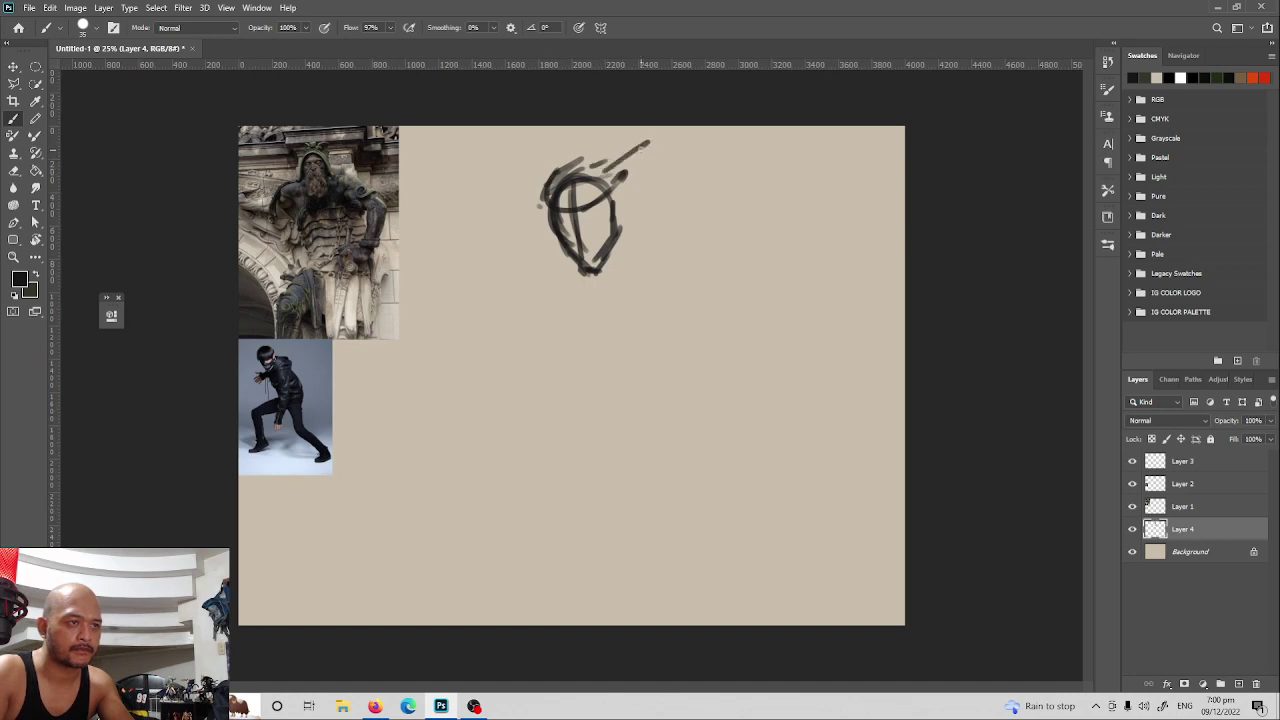
# Sketch the figure's head with a pointed horn, the chest shape and the hunched, curving back in dark brush strokes
pyautogui.moveTo(636, 178)
pyautogui.mouseDown()
pyautogui.moveTo(558, 176)
pyautogui.moveTo(540, 203)
pyautogui.mouseUp()
pyautogui.moveTo(550, 226)
pyautogui.mouseDown()
pyautogui.moveTo(633, 230)
pyautogui.moveTo(665, 253)
pyautogui.moveTo(653, 225)
pyautogui.moveTo(696, 252)
pyautogui.mouseUp()
pyautogui.moveTo(632, 208); pyautogui.dragTo(718, 268)
pyautogui.moveTo(632, 232)
pyautogui.mouseDown()
pyautogui.moveTo(650, 322)
pyautogui.moveTo(708, 270)
pyautogui.mouseUp()
pyautogui.moveTo(648, 212)
pyautogui.mouseDown()
pyautogui.moveTo(671, 322)
pyautogui.moveTo(653, 216)
pyautogui.moveTo(735, 278)
pyautogui.moveTo(748, 371)
pyautogui.mouseUp()
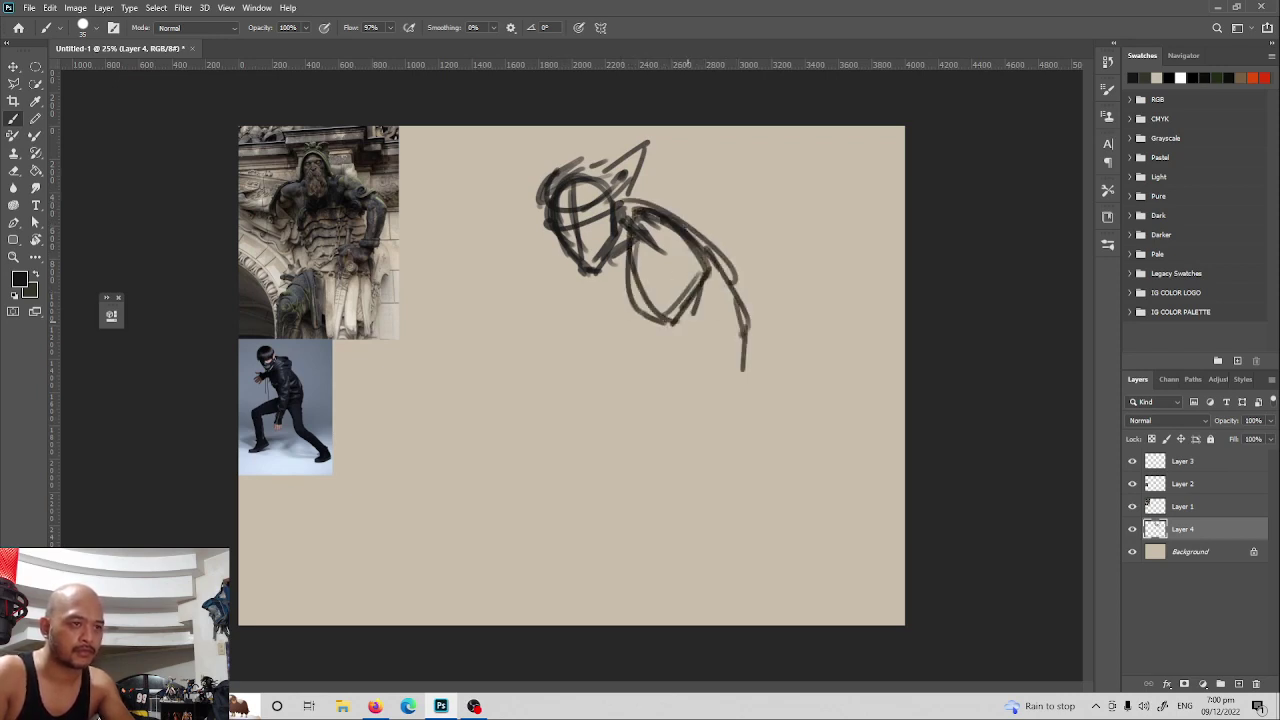
pyautogui.hotkey('ctrl', 'z')
pyautogui.moveTo(722, 262)
pyautogui.mouseDown()
pyautogui.moveTo(742, 344)
pyautogui.moveTo(710, 378)
pyautogui.mouseUp()
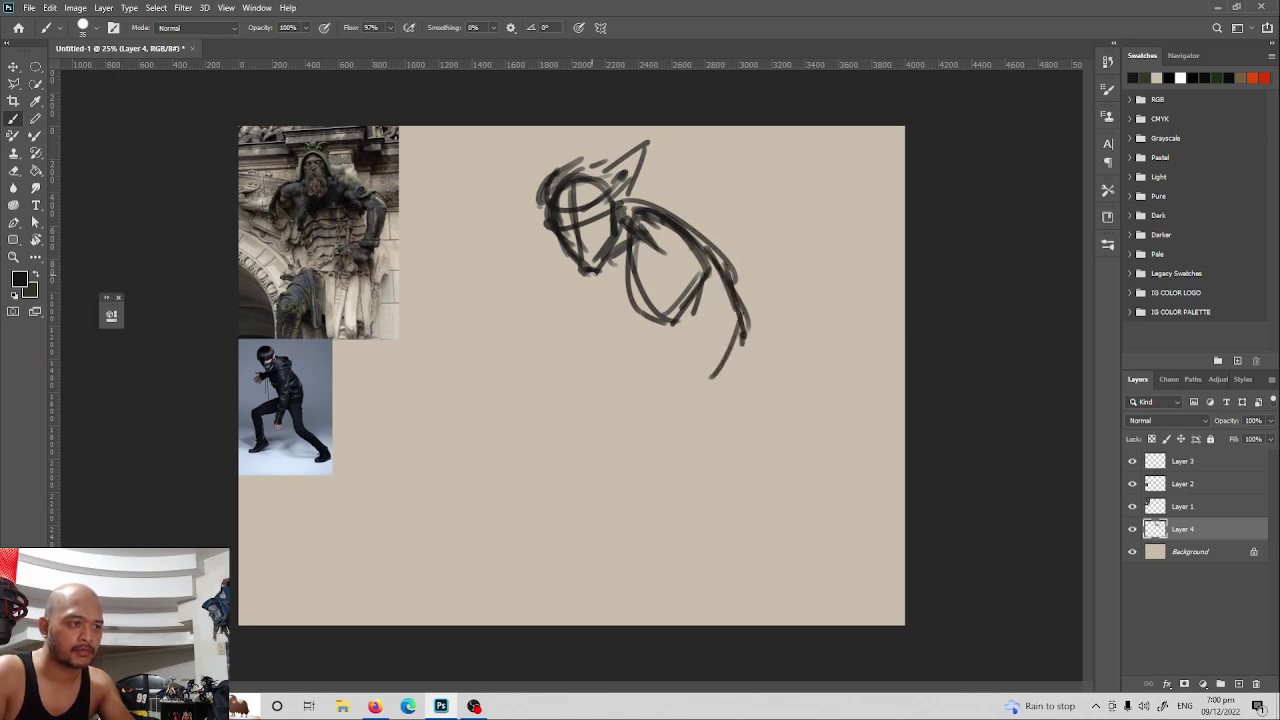
# Sketch the front of the torso, the waist and lower back, and the near arm with a round elbow
pyautogui.moveTo(589, 272); pyautogui.dragTo(629, 370)
pyautogui.moveTo(708, 284); pyautogui.dragTo(699, 372)
pyautogui.moveTo(651, 311)
pyautogui.mouseDown()
pyautogui.moveTo(649, 370)
pyautogui.moveTo(668, 356)
pyautogui.moveTo(668, 372)
pyautogui.moveTo(695, 385)
pyautogui.moveTo(667, 458)
pyautogui.mouseUp()
pyautogui.moveTo(653, 366); pyautogui.dragTo(654, 472)
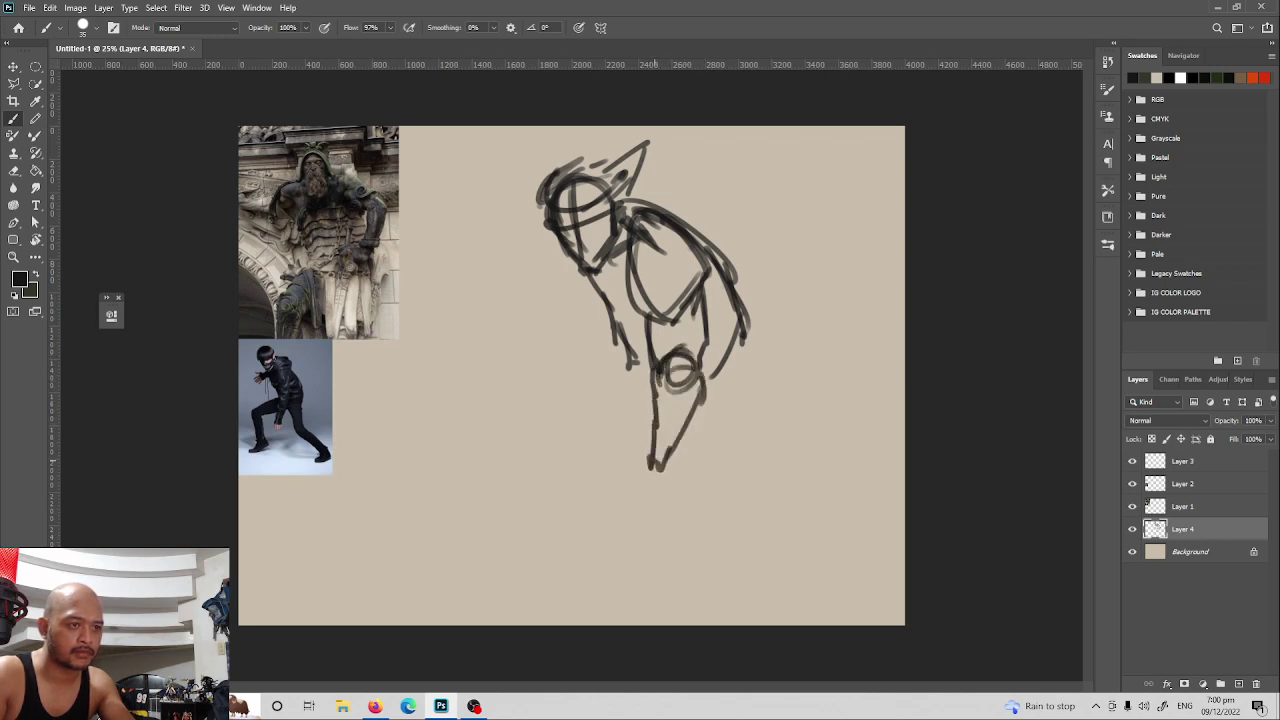
pyautogui.moveTo(704, 374); pyautogui.dragTo(668, 478)
pyautogui.moveTo(656, 388); pyautogui.dragTo(654, 484)
pyautogui.moveTo(624, 330); pyautogui.dragTo(648, 378)
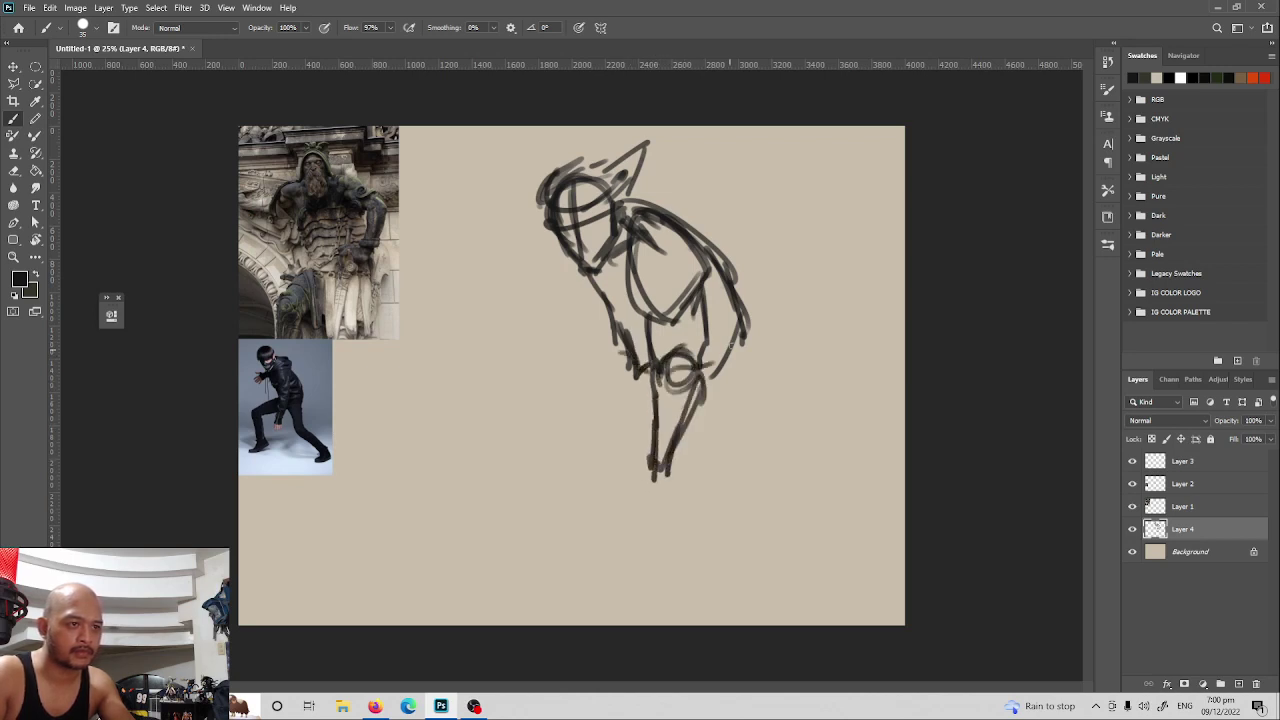
pyautogui.moveTo(733, 338); pyautogui.dragTo(725, 372)
pyautogui.moveTo(720, 282); pyautogui.dragTo(733, 365)
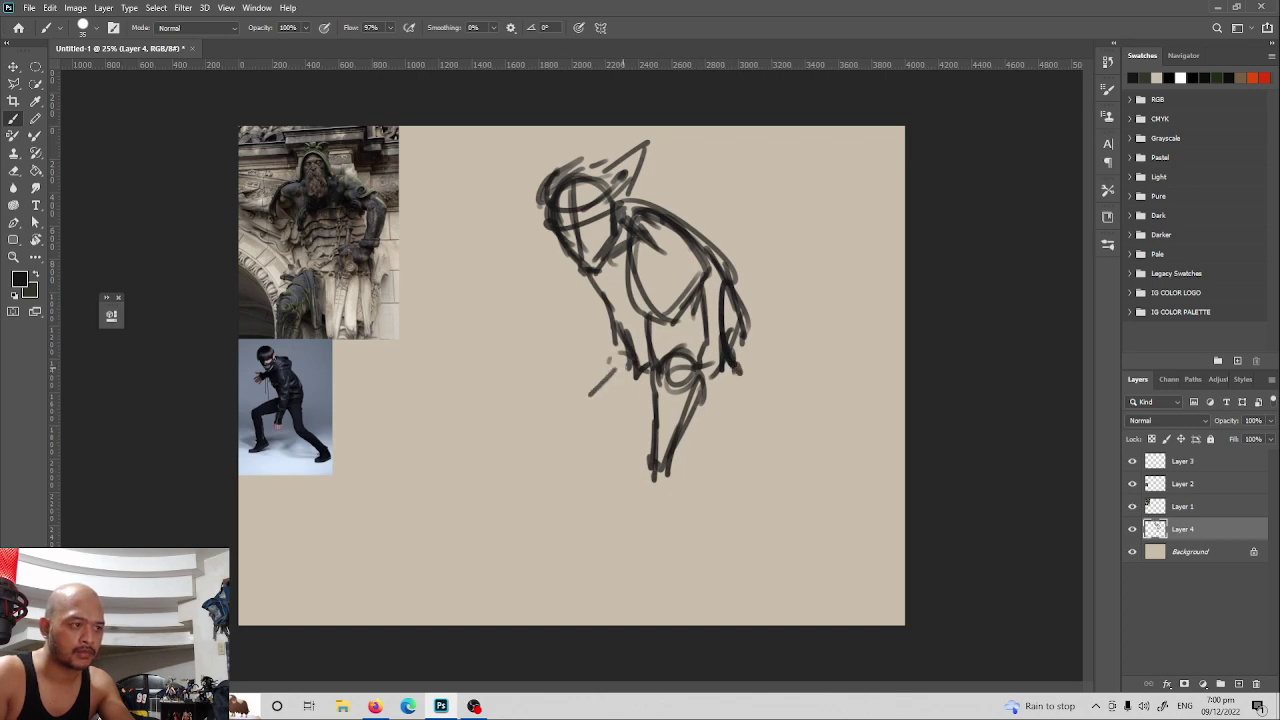
# Sketch the bent front thigh reaching forward and the hanging hand with its fingers
pyautogui.moveTo(622, 366); pyautogui.dragTo(482, 411)
pyautogui.moveTo(507, 402); pyautogui.dragTo(482, 439)
pyautogui.moveTo(618, 366)
pyautogui.mouseDown()
pyautogui.moveTo(442, 440)
pyautogui.moveTo(490, 470)
pyautogui.moveTo(636, 452)
pyautogui.moveTo(648, 497)
pyautogui.moveTo(684, 494)
pyautogui.moveTo(641, 503)
pyautogui.moveTo(672, 534)
pyautogui.mouseUp()
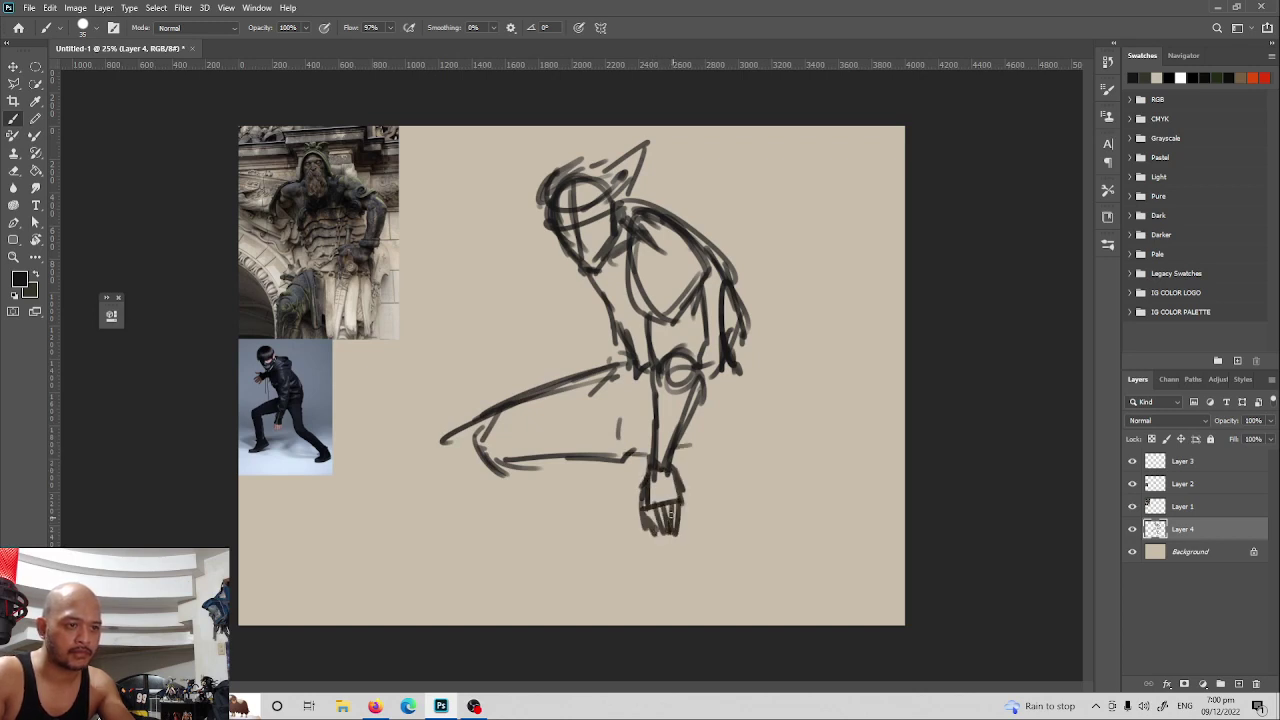
# Rough in the rear thigh stretching diagonally down from the hip
pyautogui.moveTo(696, 440); pyautogui.dragTo(740, 465)
pyautogui.moveTo(738, 380); pyautogui.dragTo(779, 525)
pyautogui.moveTo(676, 456); pyautogui.dragTo(722, 516)
pyautogui.moveTo(736, 386); pyautogui.dragTo(788, 540)
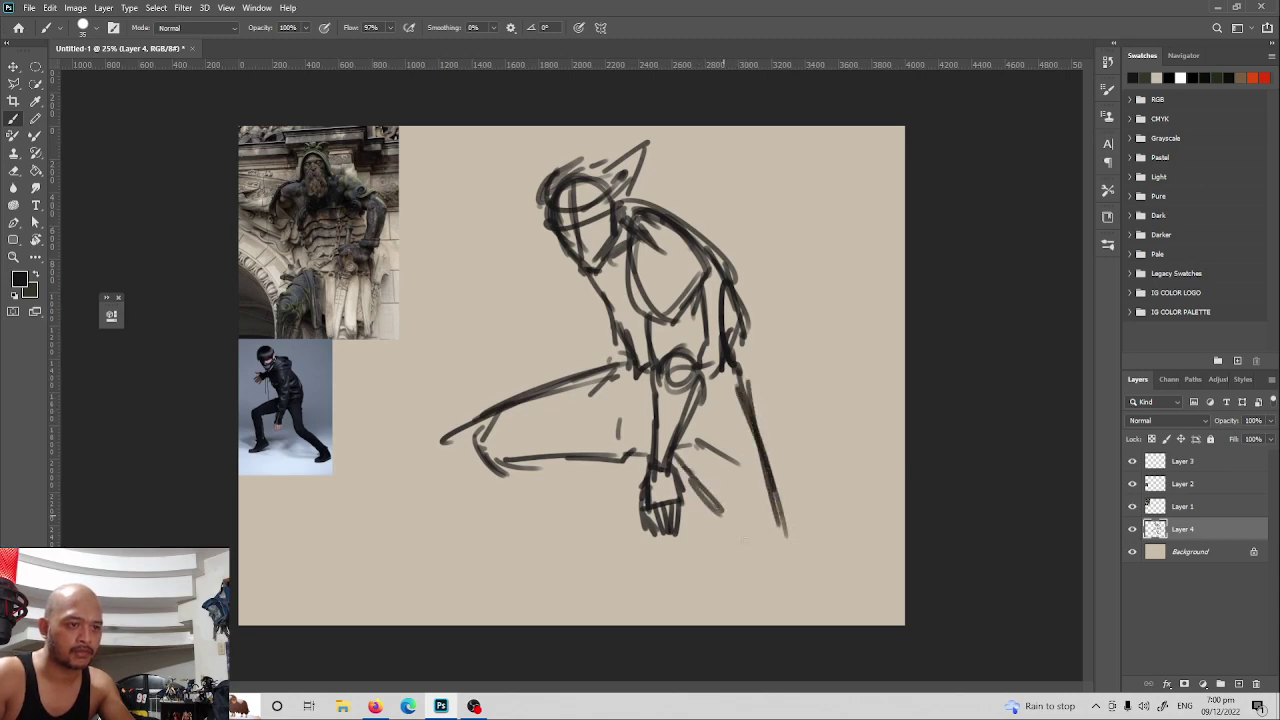
pyautogui.moveTo(692, 474)
pyautogui.mouseDown()
pyautogui.moveTo(765, 562)
pyautogui.moveTo(714, 465)
pyautogui.moveTo(750, 472)
pyautogui.mouseUp()
# Scale the sketch down with Free Transform and draw the extended rear leg with a round knee and tapering shin
pyautogui.hotkey('ctrl', 't')
pyautogui.press('Return')
pyautogui.moveTo(724, 390)
pyautogui.mouseDown()
pyautogui.moveTo(738, 470)
pyautogui.moveTo(712, 472)
pyautogui.moveTo(778, 482)
pyautogui.moveTo(823, 572)
pyautogui.mouseUp()
pyautogui.moveTo(724, 486); pyautogui.dragTo(808, 570)
pyautogui.moveTo(770, 468); pyautogui.dragTo(835, 565)
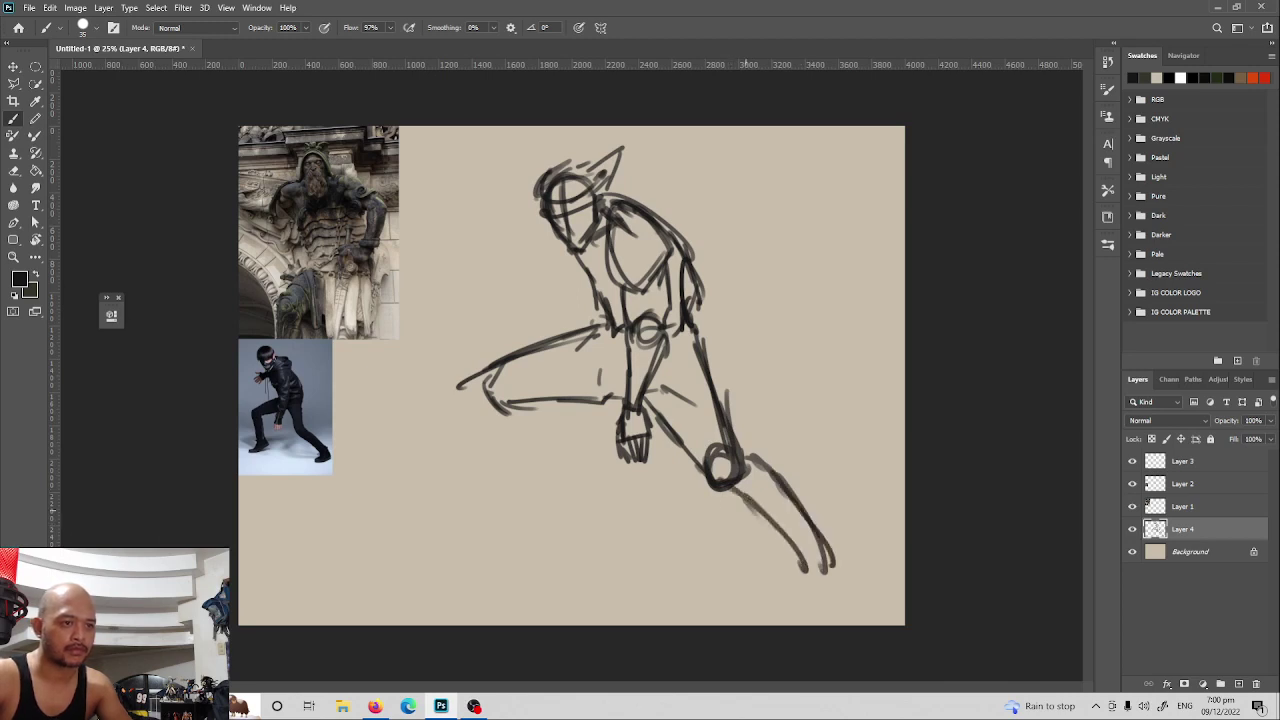
pyautogui.moveTo(710, 486); pyautogui.dragTo(822, 580)
pyautogui.moveTo(788, 474); pyautogui.dragTo(836, 570)
# Sketch the front leg's shin and foot and add the foot of the extended rear leg
pyautogui.moveTo(486, 368)
pyautogui.mouseDown()
pyautogui.moveTo(448, 418)
pyautogui.moveTo(525, 487)
pyautogui.mouseUp()
pyautogui.moveTo(520, 408)
pyautogui.mouseDown()
pyautogui.moveTo(550, 490)
pyautogui.moveTo(574, 512)
pyautogui.moveTo(478, 529)
pyautogui.moveTo(560, 514)
pyautogui.mouseUp()
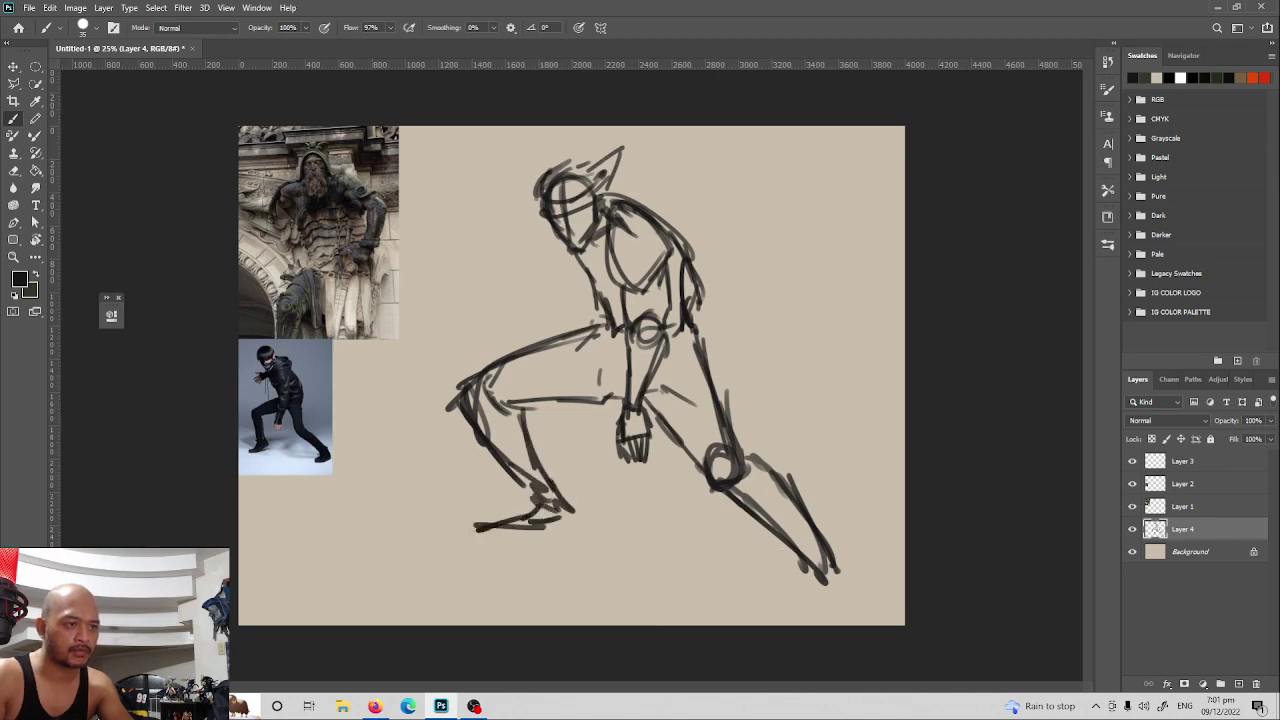
pyautogui.moveTo(816, 552); pyautogui.dragTo(838, 572)
pyautogui.moveTo(838, 558); pyautogui.dragTo(868, 585)
# Sketch the far shoulder under the chin and a long hatched weapon running from above the front thigh to behind the back
pyautogui.moveTo(564, 248)
pyautogui.mouseDown()
pyautogui.moveTo(594, 280)
pyautogui.moveTo(576, 272)
pyautogui.mouseUp()
pyautogui.moveTo(566, 238); pyautogui.dragTo(568, 280)
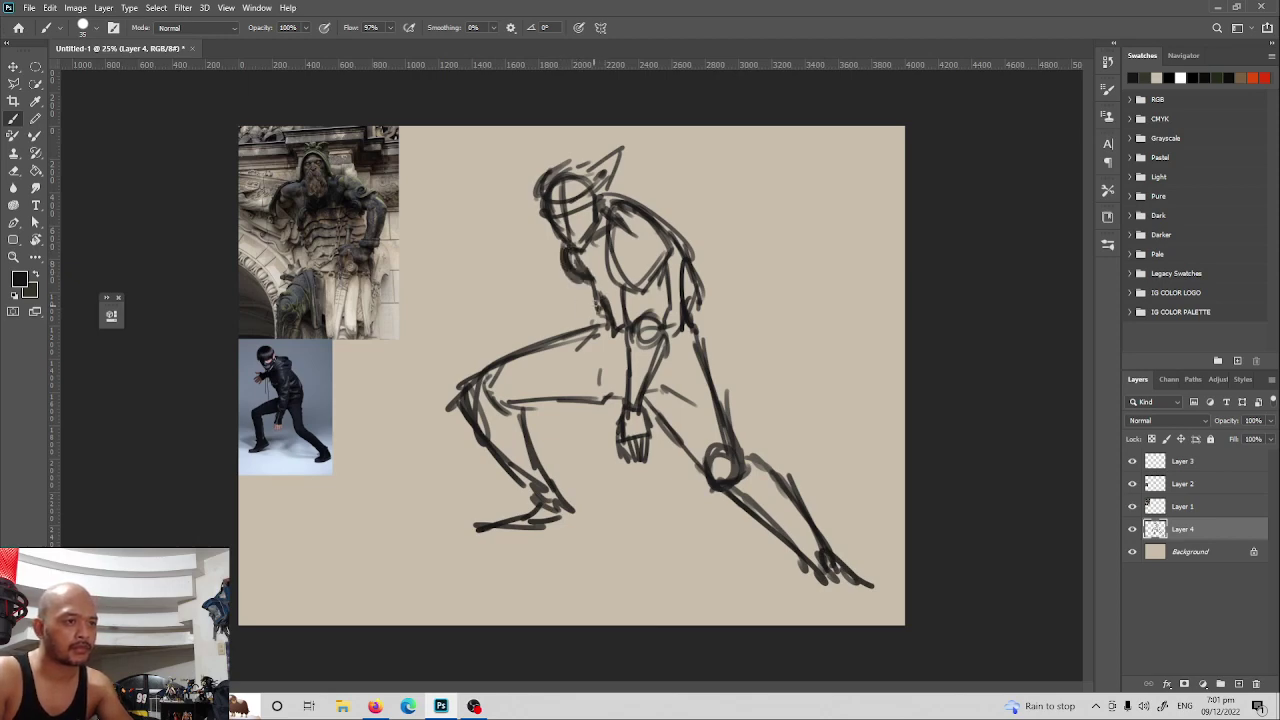
pyautogui.moveTo(580, 310); pyautogui.dragTo(519, 340)
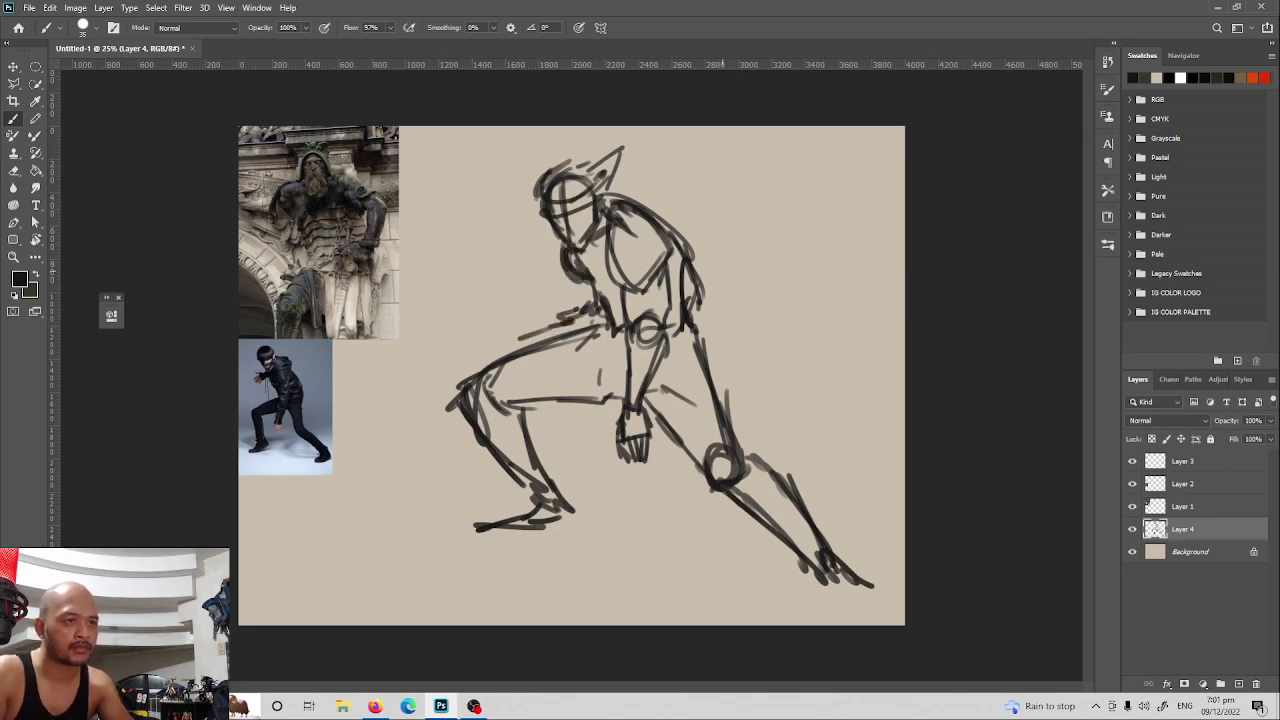
pyautogui.moveTo(706, 274); pyautogui.dragTo(854, 235)
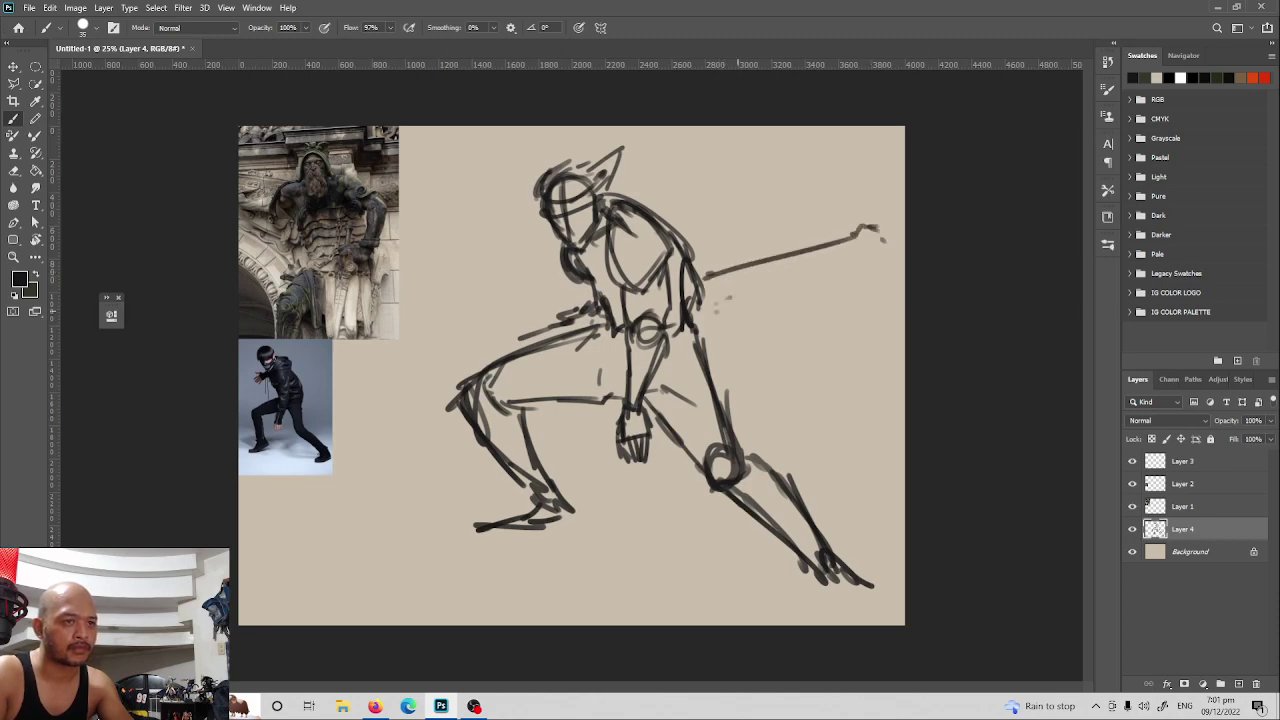
pyautogui.moveTo(706, 316)
pyautogui.mouseDown()
pyautogui.moveTo(888, 263)
pyautogui.moveTo(867, 228)
pyautogui.moveTo(860, 272)
pyautogui.mouseUp()
pyautogui.moveTo(856, 238); pyautogui.dragTo(826, 282)
pyautogui.moveTo(850, 250)
pyautogui.mouseDown()
pyautogui.moveTo(840, 280)
pyautogui.moveTo(776, 284)
pyautogui.moveTo(718, 310)
pyautogui.mouseUp()
pyautogui.moveTo(568, 315); pyautogui.dragTo(501, 341)
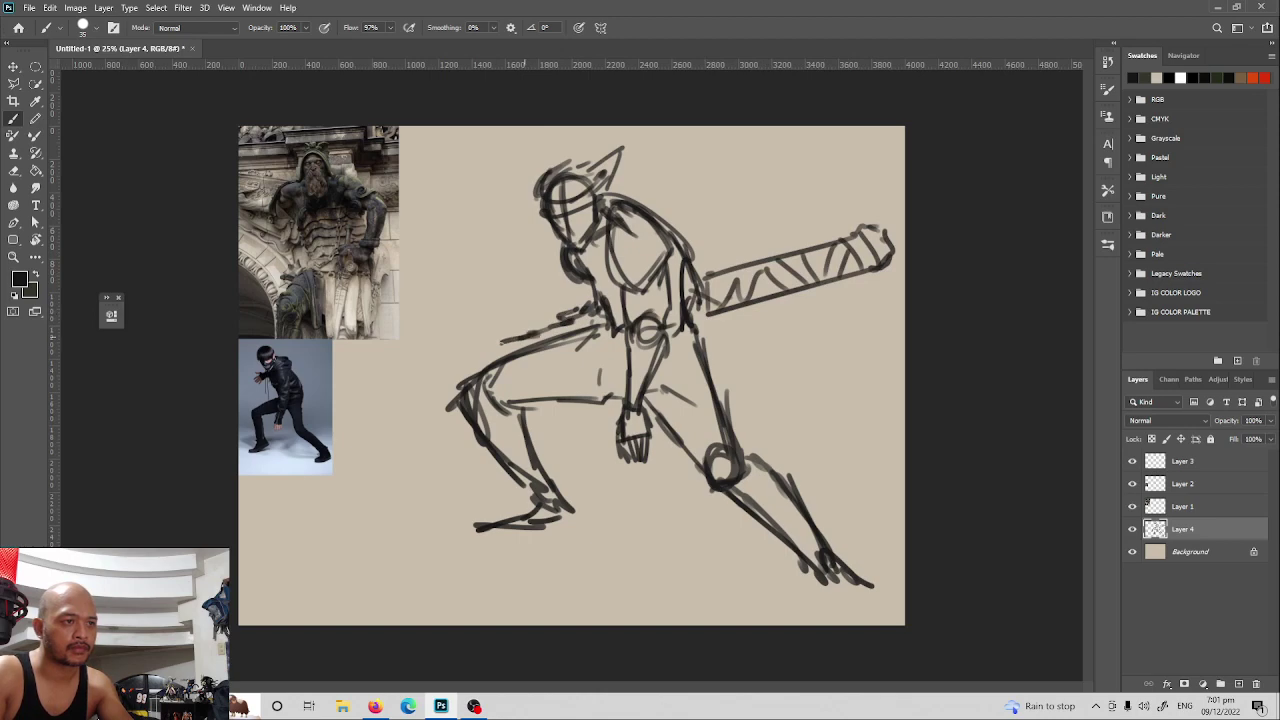
pyautogui.moveTo(879, 231)
pyautogui.mouseDown()
pyautogui.moveTo(886, 262)
pyautogui.moveTo(871, 190)
pyautogui.moveTo(890, 240)
pyautogui.mouseUp()
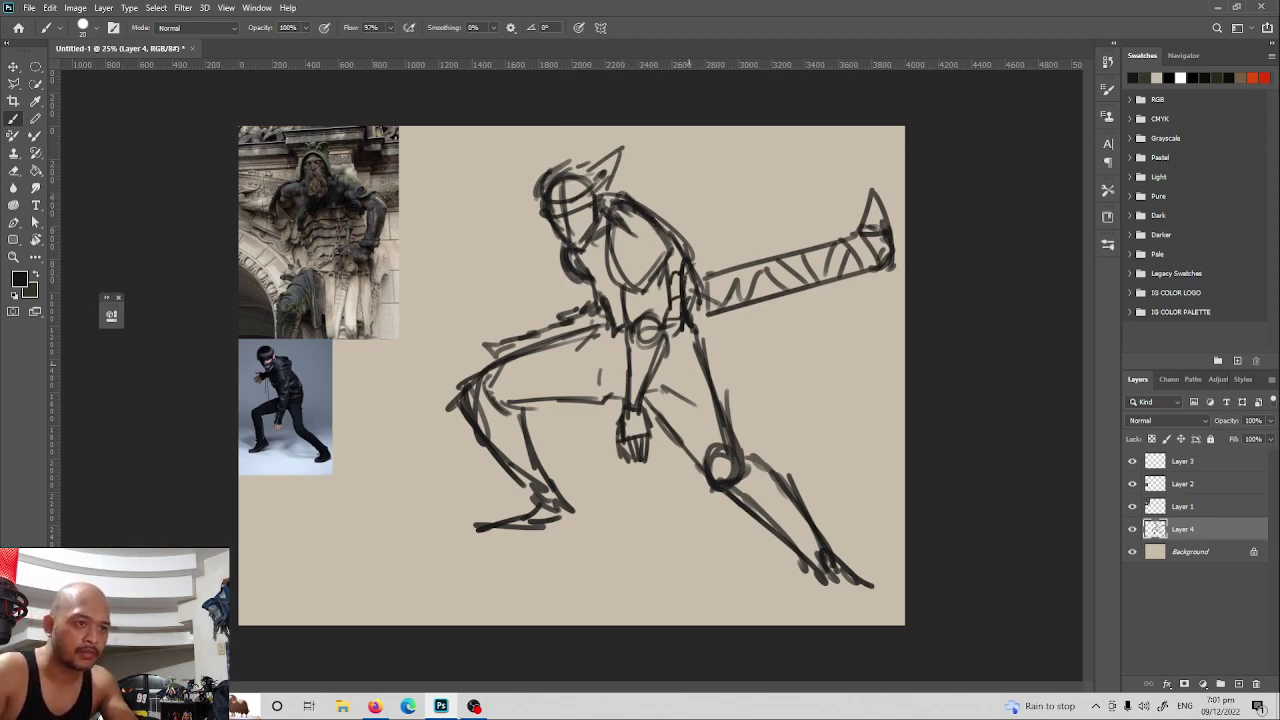
# Add contour lines to both thighs and small round shapes at the hip with a size 20 brush
pyautogui.moveTo(697, 448); pyautogui.dragTo(726, 452)
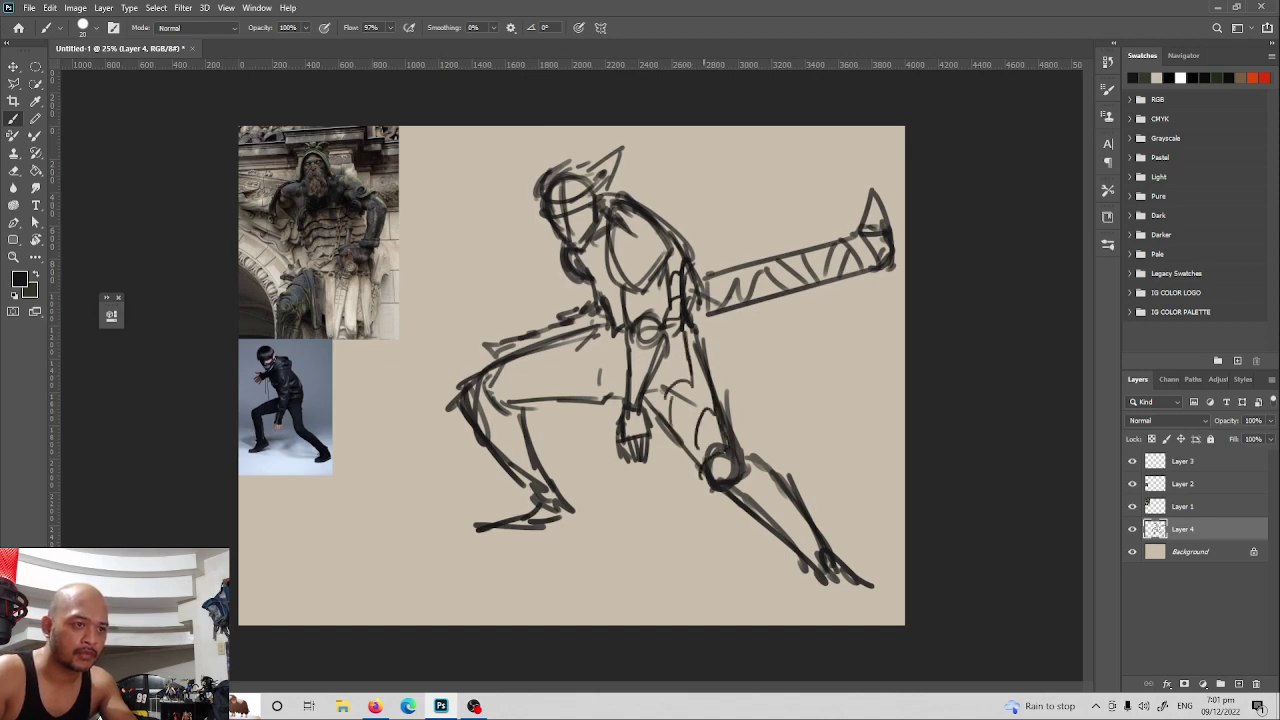
pyautogui.moveTo(665, 342); pyautogui.dragTo(674, 361)
pyautogui.moveTo(670, 336); pyautogui.dragTo(677, 358)
pyautogui.moveTo(692, 331); pyautogui.dragTo(736, 408)
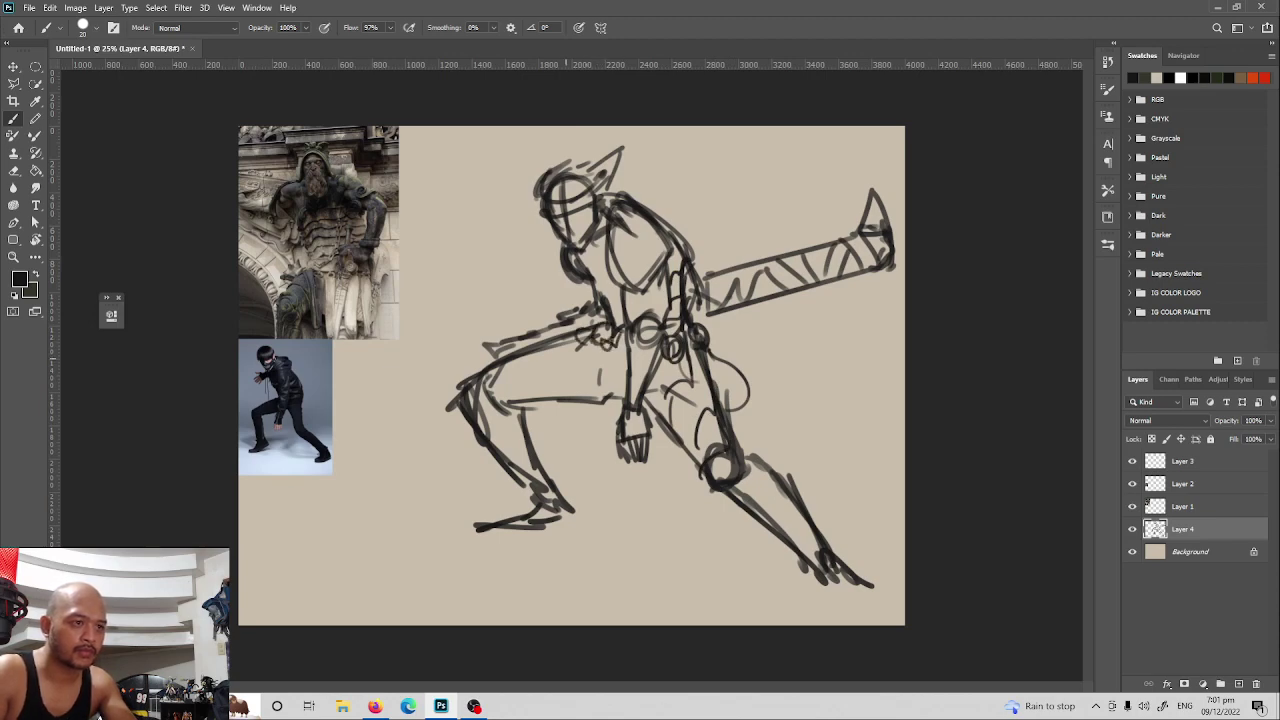
pyautogui.moveTo(556, 342); pyautogui.dragTo(594, 396)
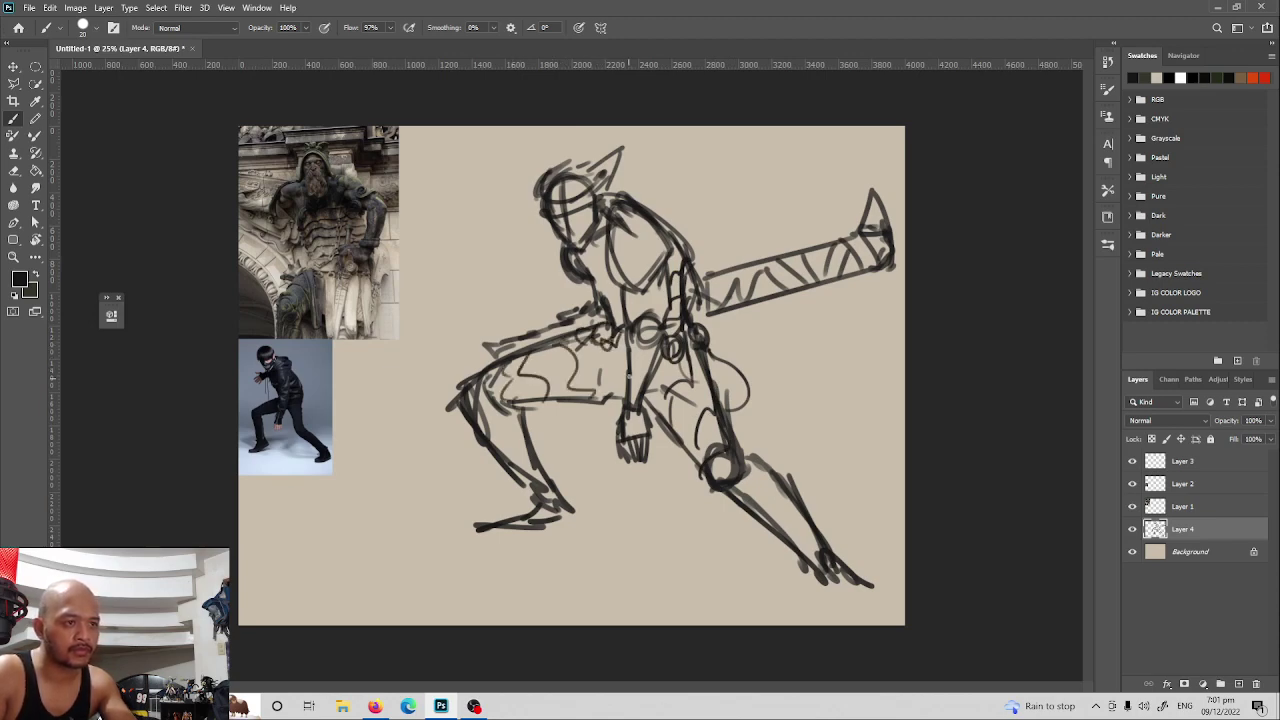
# Add muscle contour lines to the lower legs
pyautogui.moveTo(775, 480); pyautogui.dragTo(822, 566)
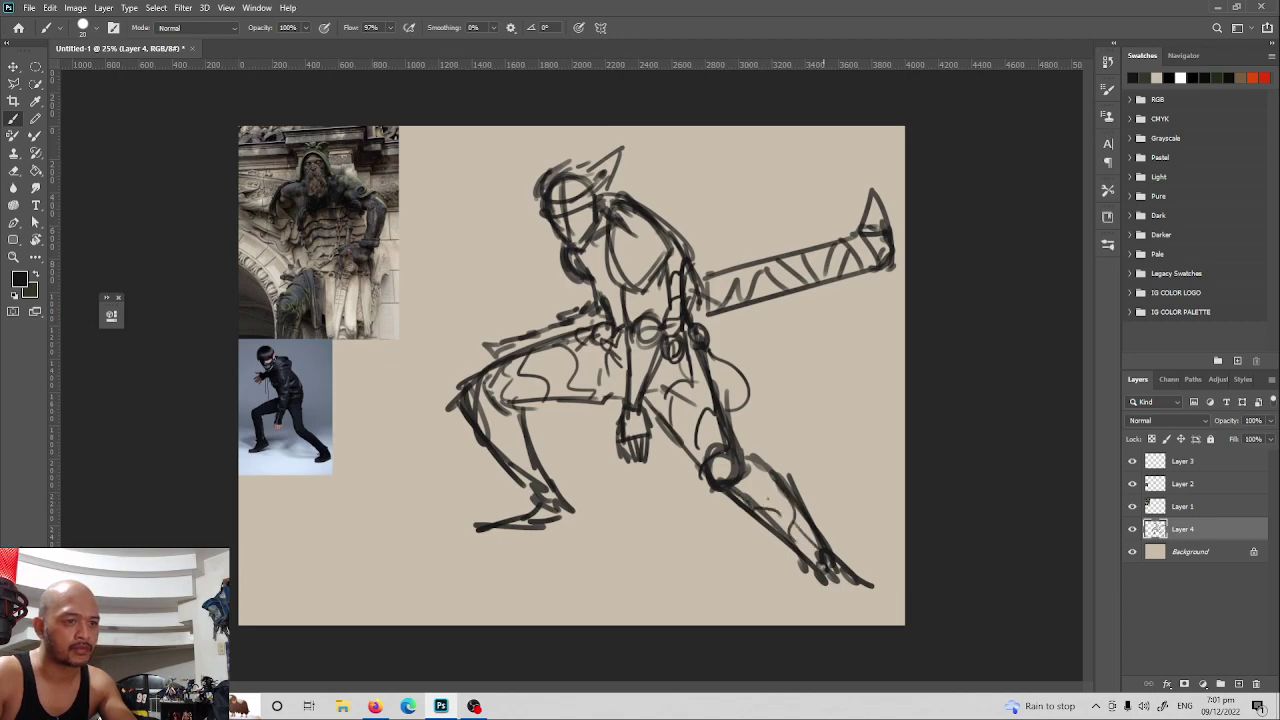
pyautogui.moveTo(752, 498); pyautogui.dragTo(824, 546)
pyautogui.moveTo(522, 398)
pyautogui.mouseDown()
pyautogui.moveTo(506, 462)
pyautogui.moveTo(566, 522)
pyautogui.mouseUp()
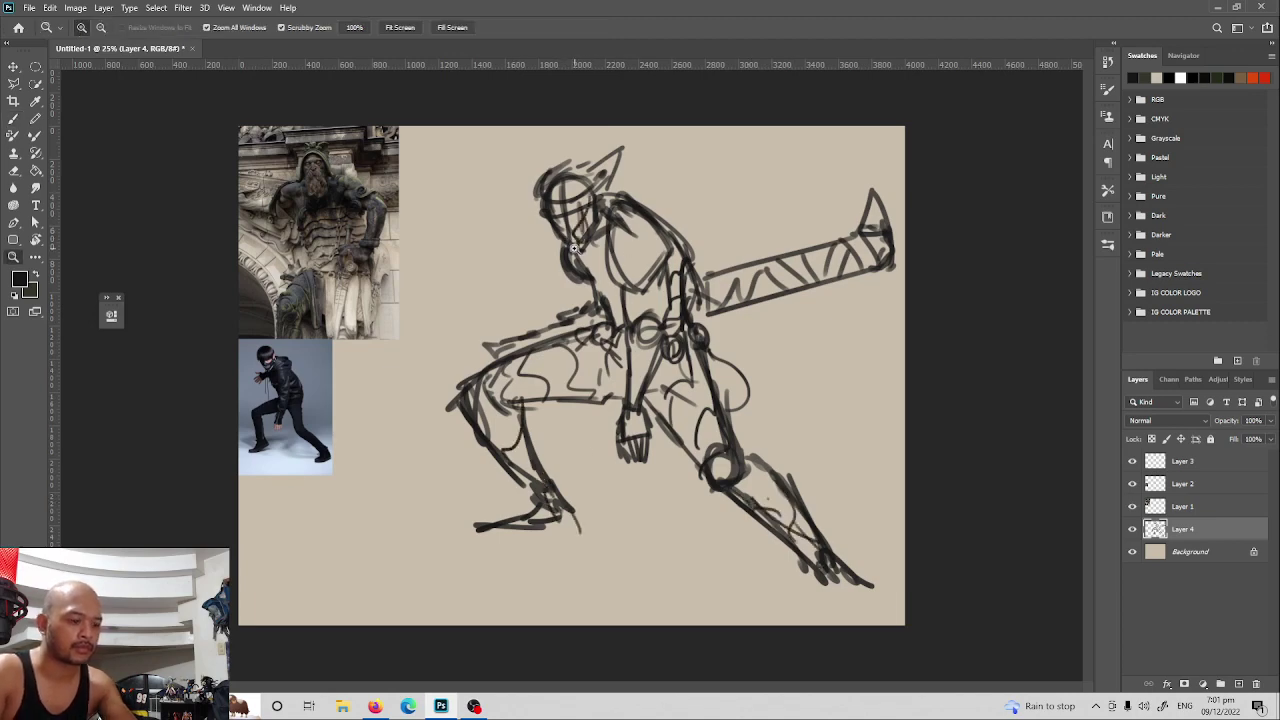
# Fill the figure's head with dark green and black tones using a larger brush
pyautogui.scroll(1, 580, 232)
pyautogui.press(']')
pyautogui.press(']')
pyautogui.press(']')
pyautogui.press(']')
pyautogui.press(']')
pyautogui.press(']')
pyautogui.press(']')
pyautogui.press(']')
pyautogui.moveTo(584, 182)
pyautogui.mouseDown()
pyautogui.moveTo(568, 196)
pyautogui.moveTo(550, 172)
pyautogui.moveTo(590, 160)
pyautogui.moveTo(570, 214)
pyautogui.moveTo(606, 146)
pyautogui.moveTo(585, 150)
pyautogui.moveTo(586, 229)
pyautogui.moveTo(569, 189)
pyautogui.moveTo(596, 169)
pyautogui.moveTo(580, 211)
pyautogui.moveTo(558, 199)
pyautogui.moveTo(555, 158)
pyautogui.moveTo(580, 146)
pyautogui.moveTo(540, 162)
pyautogui.moveTo(582, 157)
pyautogui.moveTo(579, 216)
pyautogui.moveTo(606, 181)
pyautogui.moveTo(598, 208)
pyautogui.mouseUp()
pyautogui.hotkey('ctrl', 'z')
pyautogui.press('x')
pyautogui.press('x')
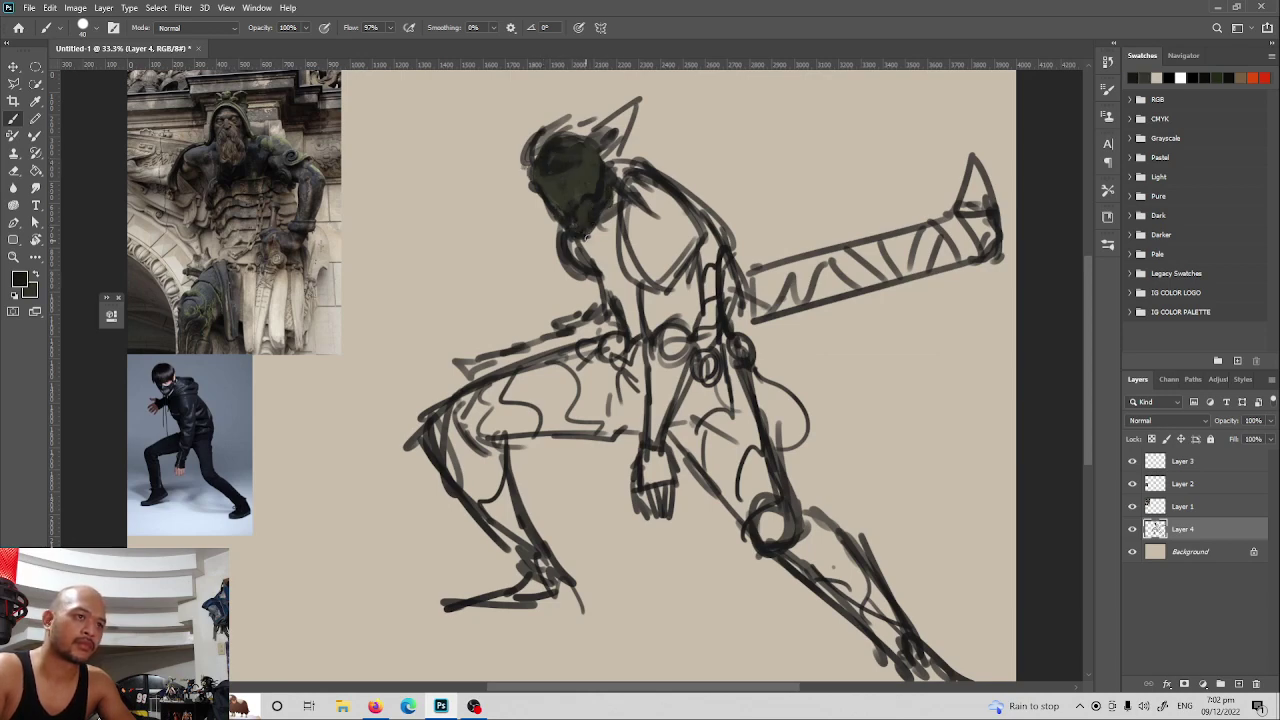
# Sample a dark tone from the statue photo and block in the neck, chest and shoulder with a size 100 brush
pyautogui.press('i')
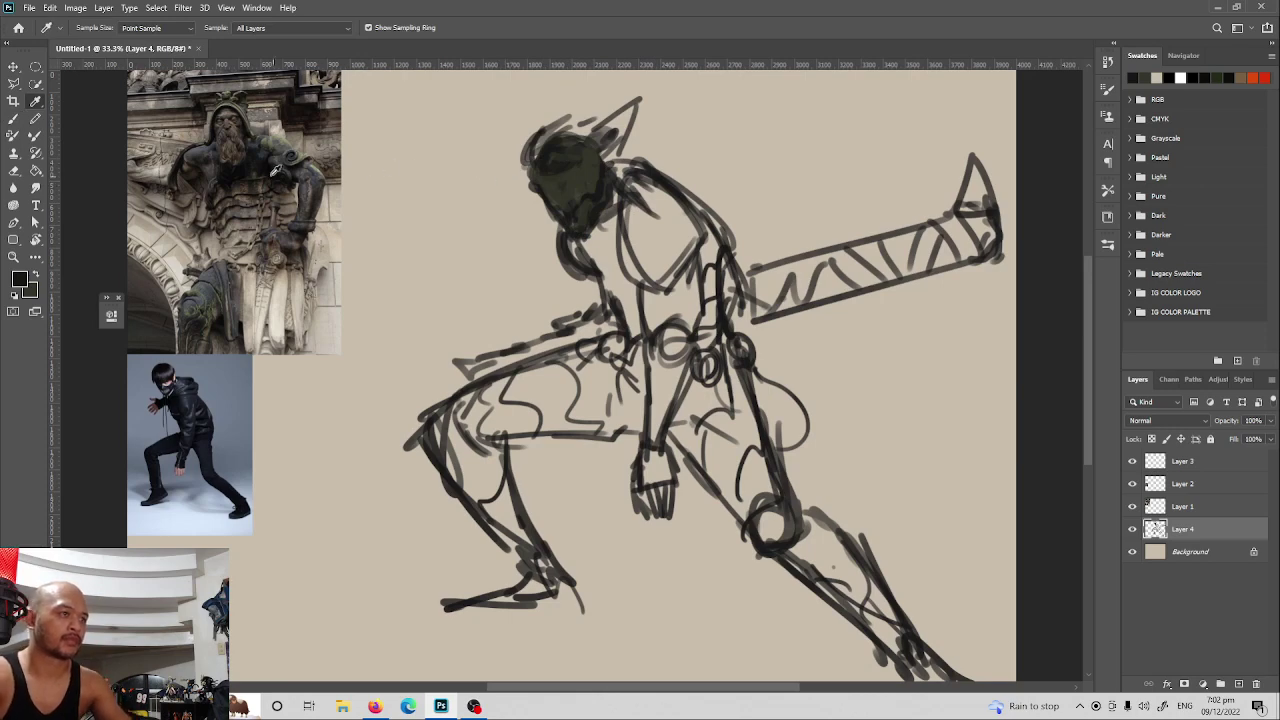
pyautogui.click(275, 170)
pyautogui.press('b')
pyautogui.moveTo(645, 205)
pyautogui.mouseDown()
pyautogui.moveTo(670, 260)
pyautogui.moveTo(690, 230)
pyautogui.moveTo(660, 260)
pyautogui.moveTo(693, 245)
pyautogui.moveTo(655, 262)
pyautogui.moveTo(600, 260)
pyautogui.moveTo(608, 223)
pyautogui.moveTo(628, 310)
pyautogui.moveTo(626, 181)
pyautogui.mouseUp()
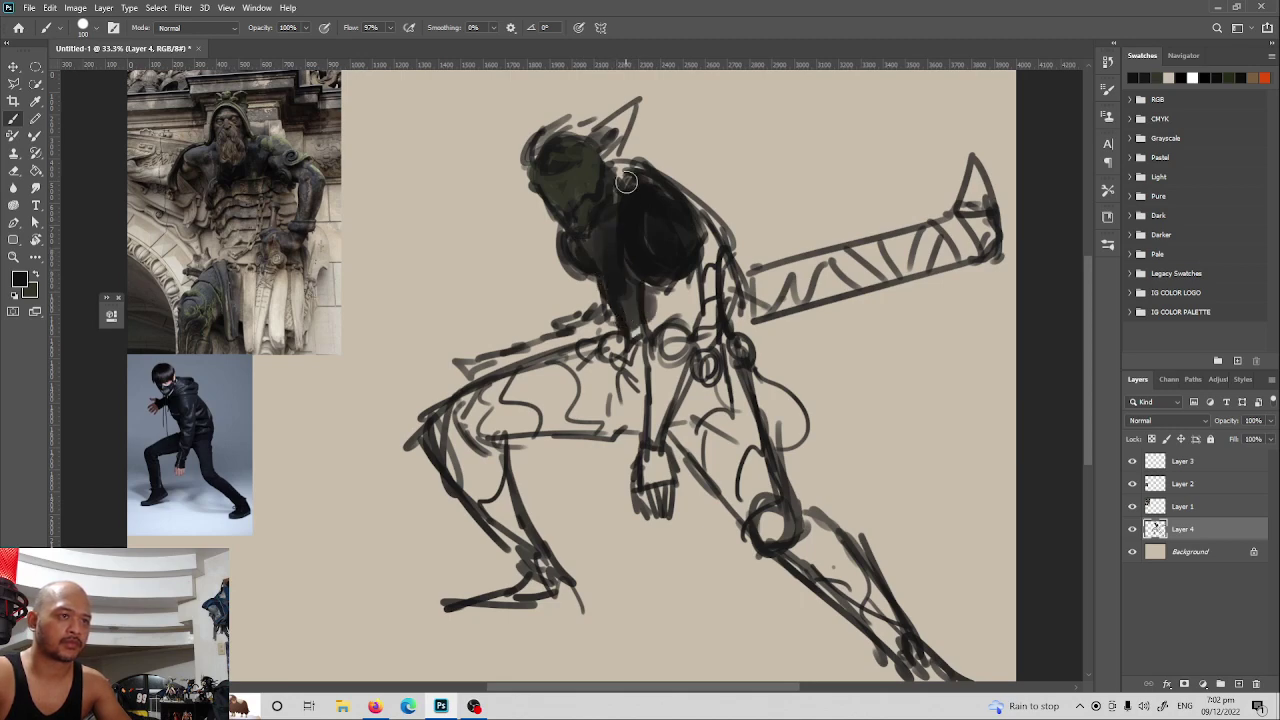
# Paint a dark, curved horn shape sweeping across the top of the head
pyautogui.moveTo(541, 136); pyautogui.dragTo(615, 104)
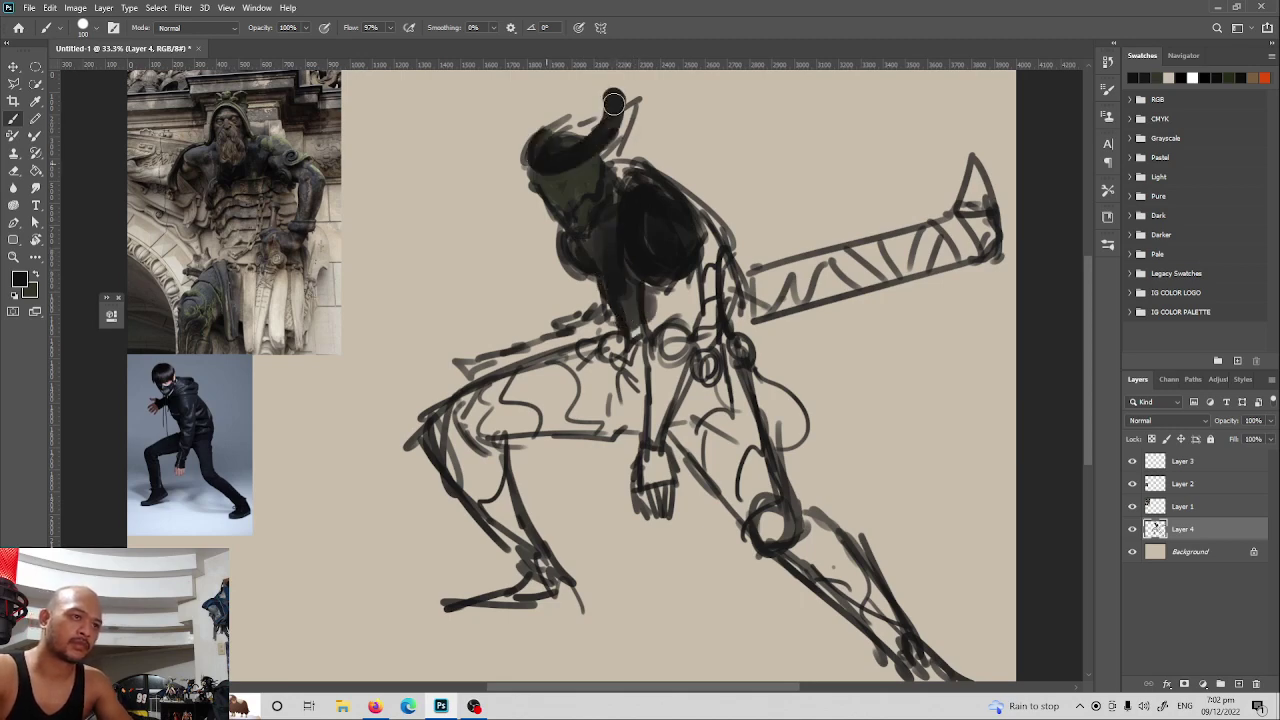
pyautogui.hotkey('ctrl', 'z')
pyautogui.moveTo(543, 121); pyautogui.dragTo(599, 113)
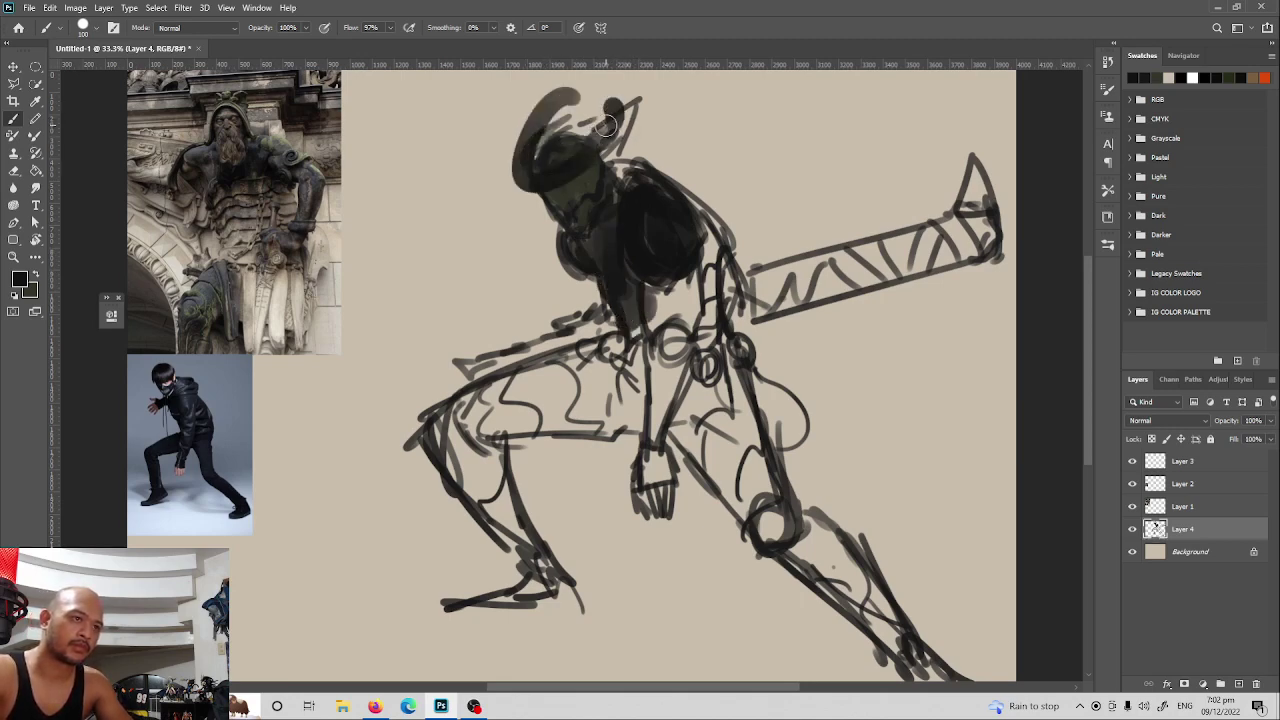
pyautogui.hotkey('ctrl', 'z')
pyautogui.moveTo(535, 140); pyautogui.dragTo(615, 105)
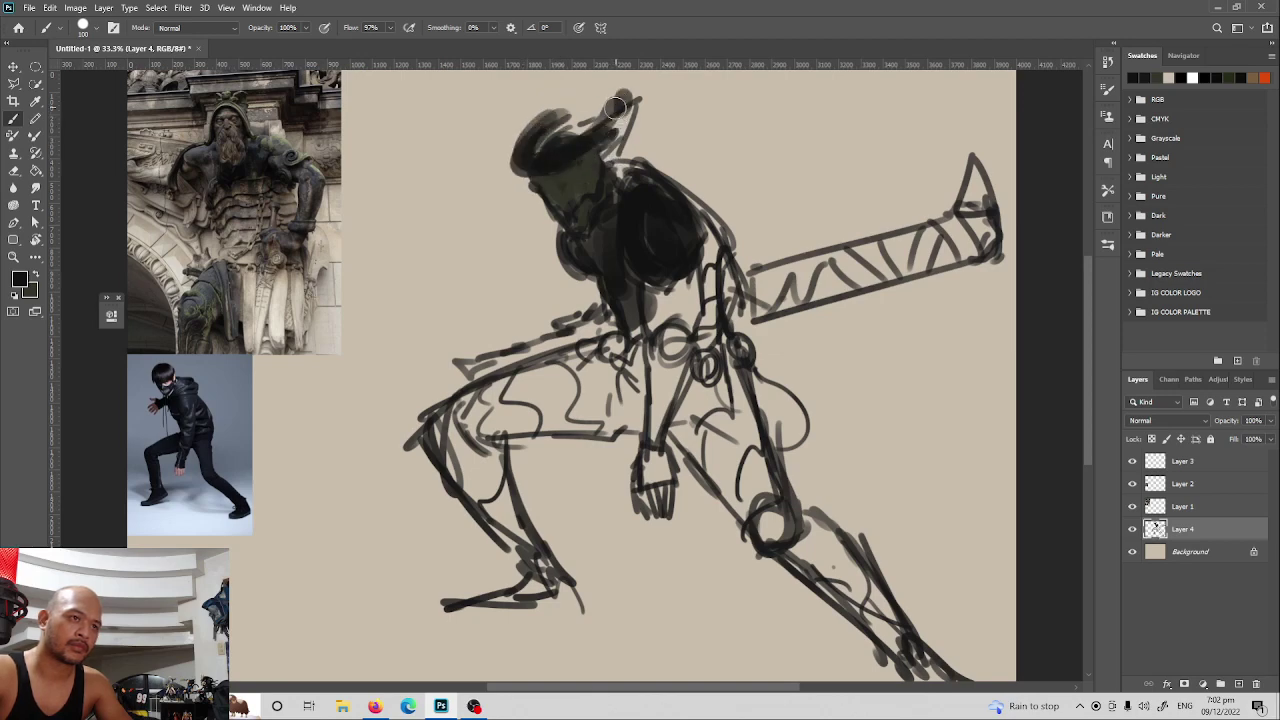
# Erase around the horns to carve sharp, curved tips and touch them up with dark green paint
pyautogui.press('e')
pyautogui.moveTo(545, 140)
pyautogui.mouseDown()
pyautogui.moveTo(585, 122)
pyautogui.moveTo(544, 147)
pyautogui.mouseUp()
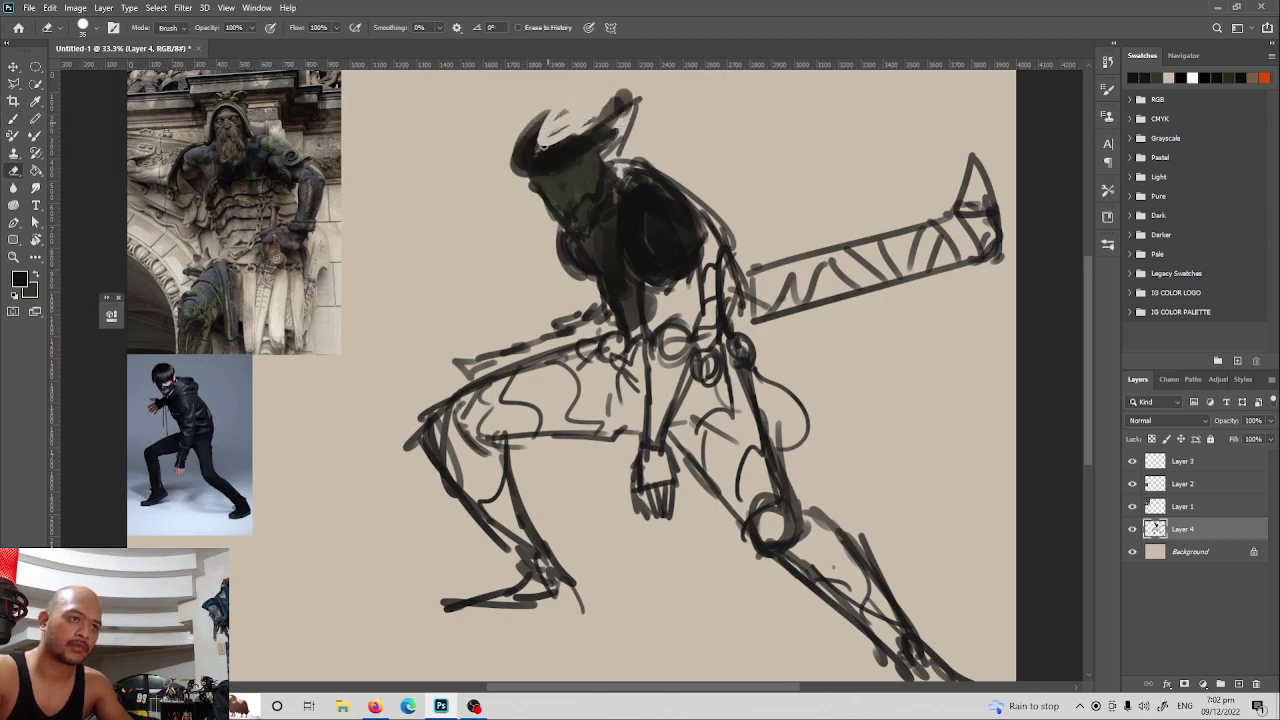
pyautogui.moveTo(627, 93)
pyautogui.mouseDown()
pyautogui.moveTo(612, 142)
pyautogui.moveTo(592, 146)
pyautogui.moveTo(614, 102)
pyautogui.moveTo(580, 141)
pyautogui.moveTo(605, 106)
pyautogui.moveTo(535, 162)
pyautogui.mouseUp()
pyautogui.press('b')
pyautogui.press('e')
pyautogui.press('b')
pyautogui.moveTo(612, 135)
pyautogui.mouseDown()
pyautogui.moveTo(530, 168)
pyautogui.moveTo(636, 82)
pyautogui.moveTo(590, 155)
pyautogui.mouseUp()
pyautogui.press('e')
pyautogui.moveTo(634, 92); pyautogui.dragTo(640, 84)
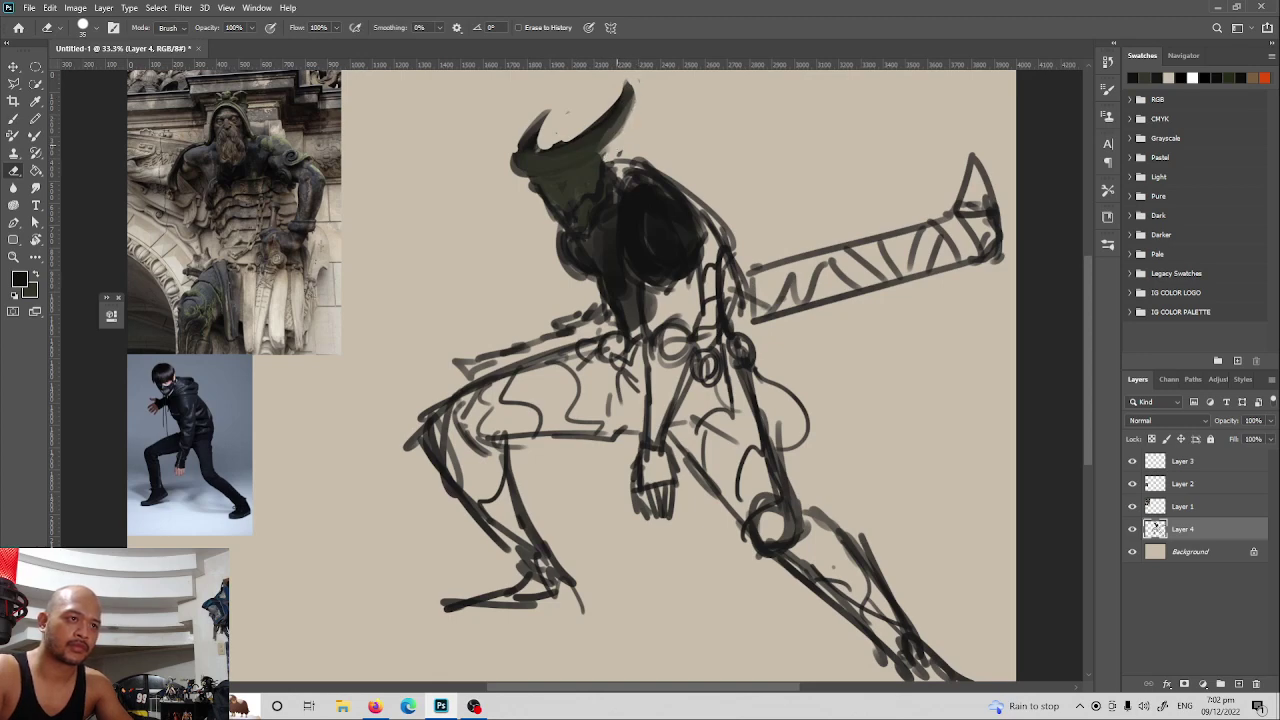
# Block in the back and lower torso with dark paint, adding a tone sampled from the statue's shoulder
pyautogui.press('b')
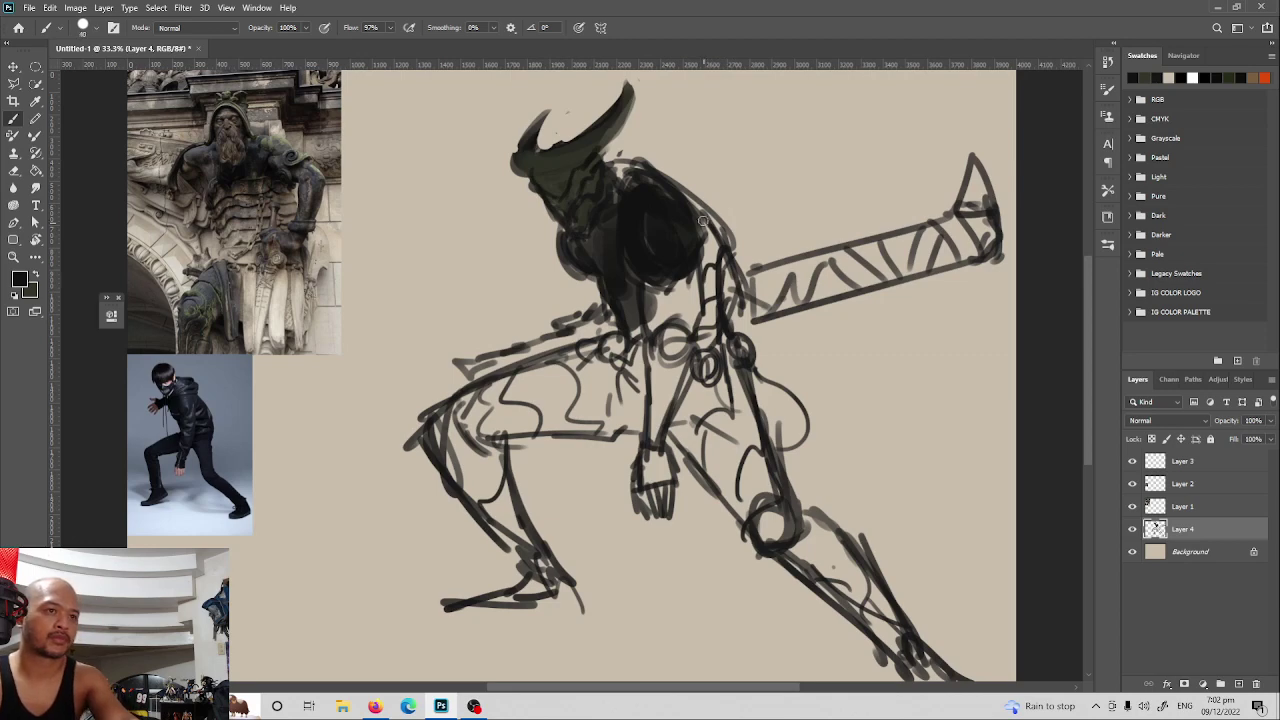
pyautogui.moveTo(703, 220)
pyautogui.mouseDown()
pyautogui.moveTo(705, 285)
pyautogui.moveTo(680, 300)
pyautogui.moveTo(649, 283)
pyautogui.moveTo(665, 322)
pyautogui.moveTo(675, 306)
pyautogui.mouseUp()
pyautogui.press('i')
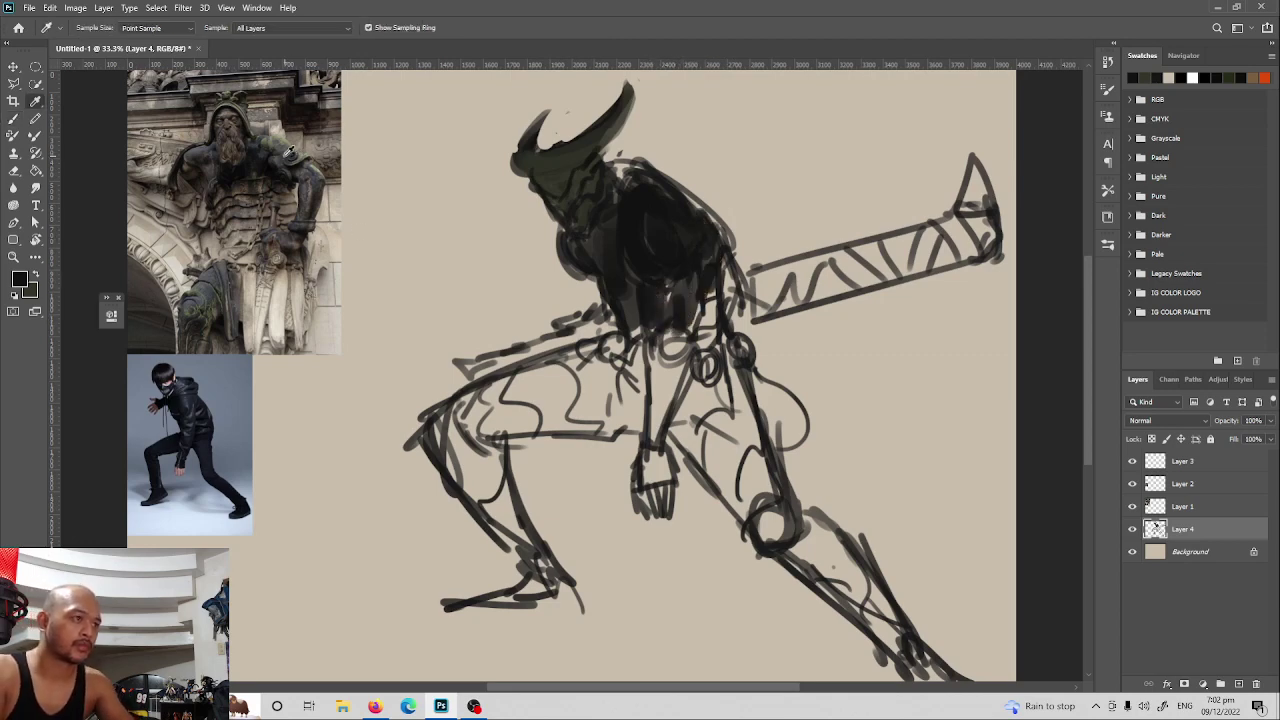
pyautogui.click(285, 148)
pyautogui.press('b')
pyautogui.moveTo(620, 251)
pyautogui.mouseDown()
pyautogui.moveTo(648, 205)
pyautogui.moveTo(674, 243)
pyautogui.moveTo(663, 250)
pyautogui.moveTo(636, 226)
pyautogui.moveTo(686, 244)
pyautogui.moveTo(672, 248)
pyautogui.moveTo(670, 300)
pyautogui.moveTo(698, 250)
pyautogui.moveTo(670, 318)
pyautogui.moveTo(717, 299)
pyautogui.moveTo(710, 328)
pyautogui.mouseUp()
# Shade the waist and both arms with tones sampled from the painted torso
pyautogui.keyDown('alt'); pyautogui.click(635, 273); pyautogui.keyUp('alt')
pyautogui.keyDown('alt'); pyautogui.click(706, 274); pyautogui.keyUp('alt')
pyautogui.moveTo(711, 270)
pyautogui.mouseDown()
pyautogui.moveTo(709, 331)
pyautogui.moveTo(646, 438)
pyautogui.moveTo(687, 317)
pyautogui.moveTo(685, 346)
pyautogui.mouseUp()
pyautogui.keyDown('alt'); pyautogui.click(665, 322); pyautogui.keyUp('alt')
pyautogui.moveTo(614, 312); pyautogui.dragTo(622, 357)
# Refine the shading at the top of the shoulder and on the chest by alternating between the two dark colors
pyautogui.press('x')
pyautogui.moveTo(625, 177)
pyautogui.mouseDown()
pyautogui.moveTo(619, 165)
pyautogui.moveTo(632, 172)
pyautogui.mouseUp()
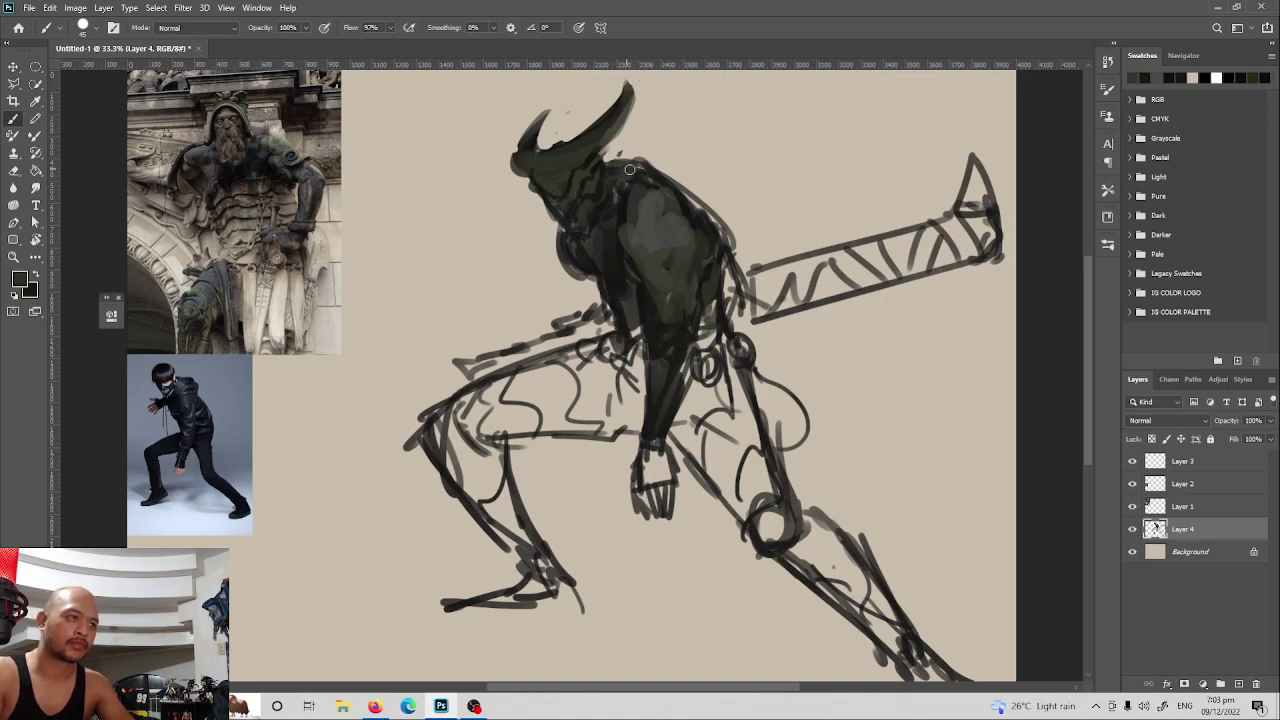
pyautogui.press('x')
pyautogui.moveTo(629, 262); pyautogui.dragTo(612, 291)
pyautogui.press('x')
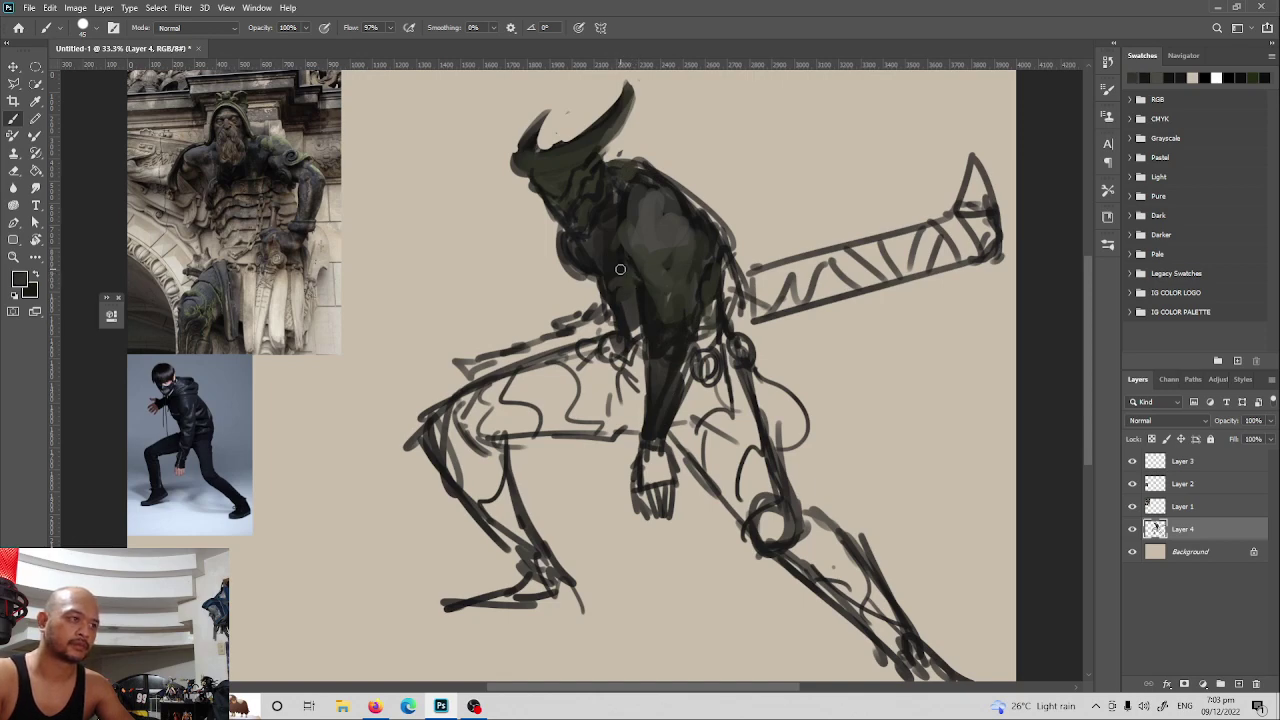
# Paint the round hip shapes dark green and block in the rear thigh with near-black tones sampled from the figure
pyautogui.moveTo(700, 368); pyautogui.dragTo(711, 397)
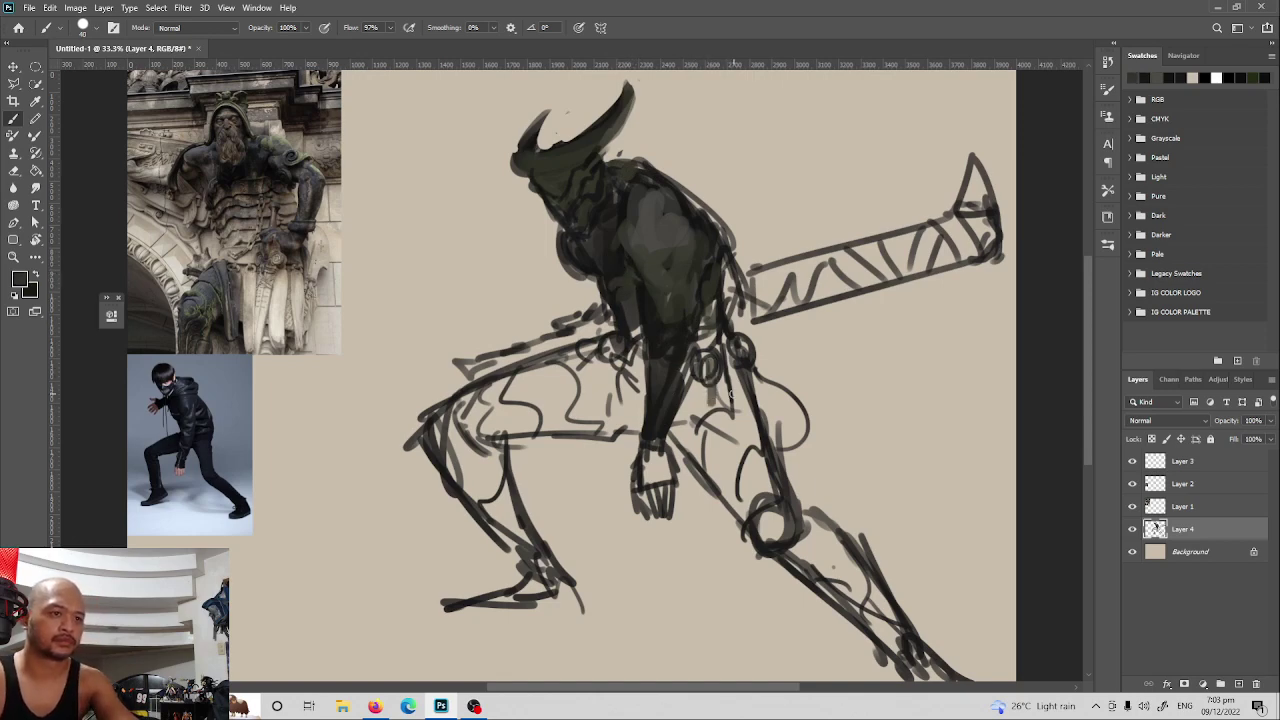
pyautogui.moveTo(718, 339)
pyautogui.mouseDown()
pyautogui.moveTo(707, 342)
pyautogui.moveTo(763, 459)
pyautogui.moveTo(716, 377)
pyautogui.moveTo(736, 402)
pyautogui.moveTo(682, 414)
pyautogui.moveTo(700, 452)
pyautogui.moveTo(700, 370)
pyautogui.moveTo(740, 495)
pyautogui.moveTo(766, 522)
pyautogui.moveTo(696, 374)
pyautogui.moveTo(706, 390)
pyautogui.moveTo(743, 350)
pyautogui.moveTo(742, 372)
pyautogui.moveTo(717, 357)
pyautogui.moveTo(710, 368)
pyautogui.mouseUp()
pyautogui.keyDown('alt'); pyautogui.click(710, 356); pyautogui.keyUp('alt')
pyautogui.press(']')
pyautogui.keyDown('alt'); pyautogui.click(743, 350); pyautogui.keyUp('alt')
pyautogui.keyDown('alt'); pyautogui.click(719, 361); pyautogui.keyUp('alt')
pyautogui.press('x')
pyautogui.press('x')
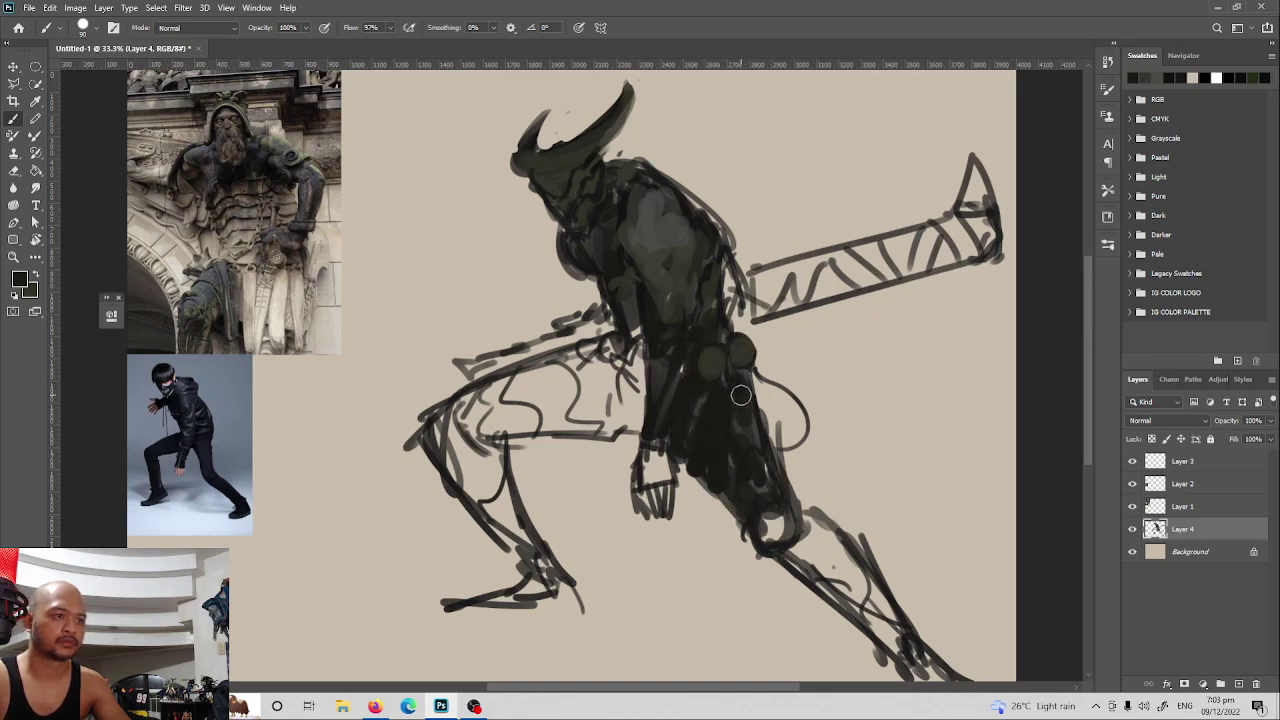
# Sample the grey of the upper arm and paint lighter muscle forms on the rear thigh
pyautogui.press('i')
pyautogui.click(665, 226)
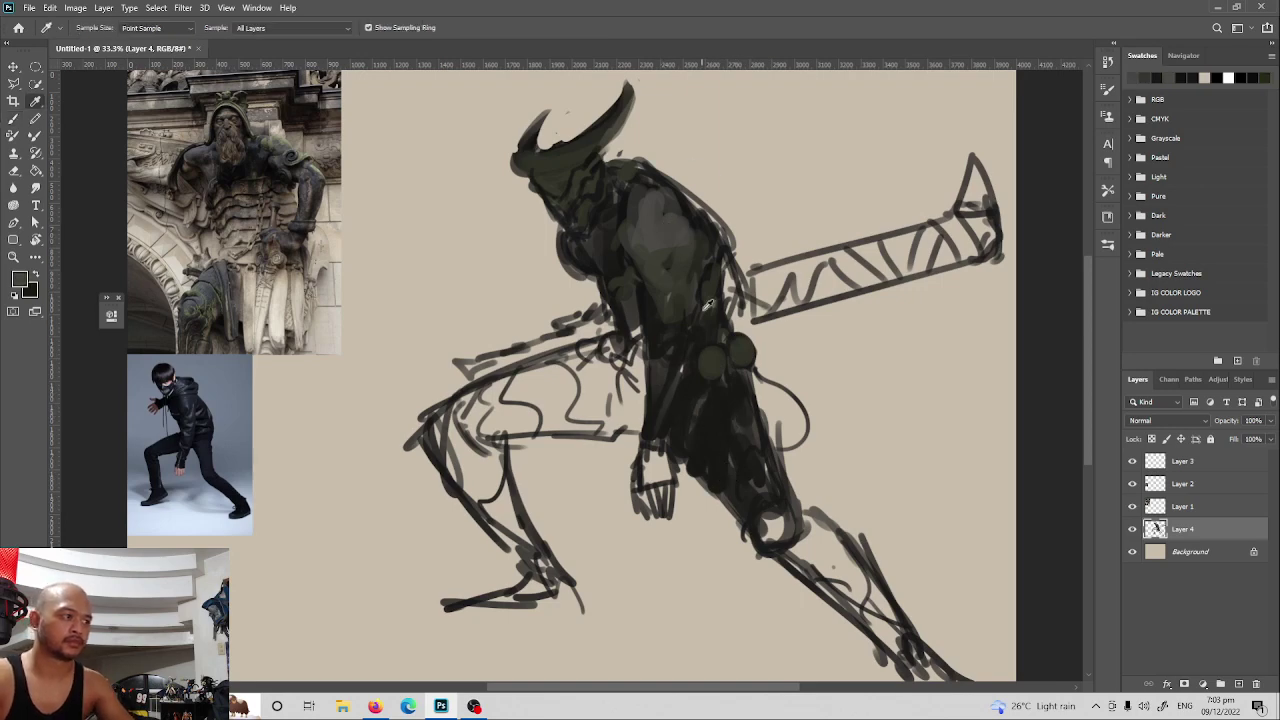
pyautogui.press('b')
pyautogui.moveTo(743, 400)
pyautogui.mouseDown()
pyautogui.moveTo(723, 403)
pyautogui.moveTo(704, 478)
pyautogui.moveTo(718, 405)
pyautogui.moveTo(691, 434)
pyautogui.moveTo(714, 480)
pyautogui.mouseUp()
pyautogui.press('x')
pyautogui.press('x')
pyautogui.press('x')
pyautogui.press('x')
pyautogui.moveTo(757, 405)
pyautogui.mouseDown()
pyautogui.moveTo(763, 426)
pyautogui.moveTo(737, 452)
pyautogui.moveTo(737, 505)
pyautogui.mouseUp()
pyautogui.moveTo(752, 444); pyautogui.dragTo(757, 449)
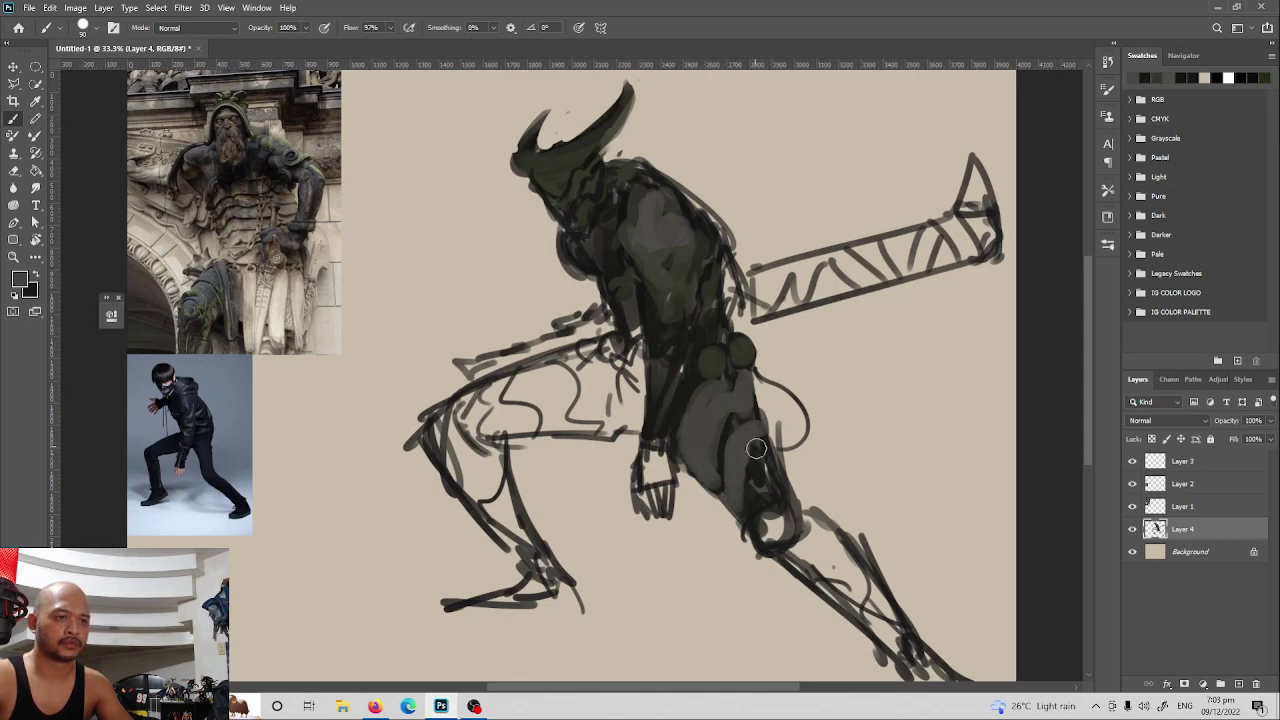
# Shade the lower rear thigh and paint a round knee shape, alternating between near-black and grey
pyautogui.moveTo(742, 503)
pyautogui.mouseDown()
pyautogui.moveTo(757, 457)
pyautogui.moveTo(771, 467)
pyautogui.moveTo(761, 457)
pyautogui.moveTo(746, 513)
pyautogui.mouseUp()
pyautogui.press('x')
pyautogui.press('x')
pyautogui.press('x')
pyautogui.press('x')
pyautogui.press('x')
pyautogui.moveTo(756, 521)
pyautogui.mouseDown()
pyautogui.moveTo(782, 504)
pyautogui.moveTo(796, 530)
pyautogui.moveTo(776, 522)
pyautogui.mouseUp()
pyautogui.press('x')
# Block in the rear lower leg with near-black and paint lighter grey muscle forms over it
pyautogui.moveTo(772, 535)
pyautogui.mouseDown()
pyautogui.moveTo(815, 519)
pyautogui.moveTo(841, 589)
pyautogui.moveTo(819, 566)
pyautogui.moveTo(869, 616)
pyautogui.moveTo(828, 585)
pyautogui.moveTo(913, 650)
pyautogui.mouseUp()
pyautogui.press('x')
pyautogui.moveTo(852, 559); pyautogui.dragTo(826, 527)
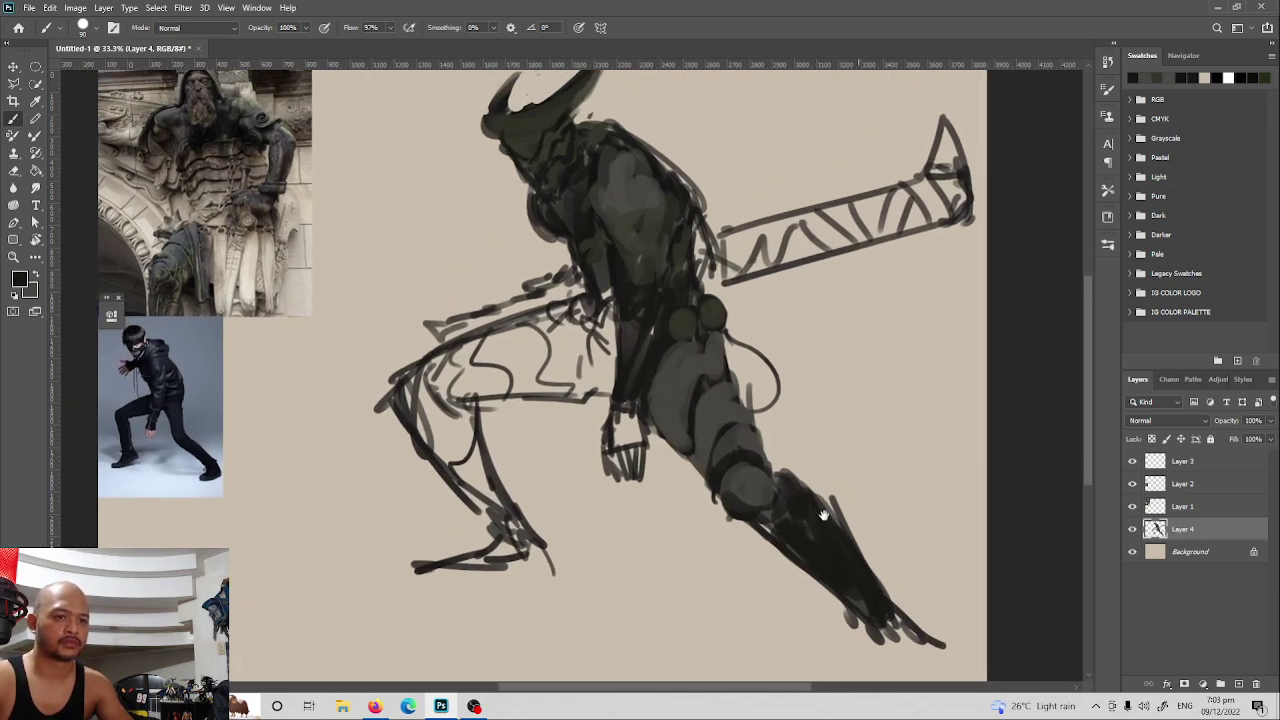
pyautogui.press('e')
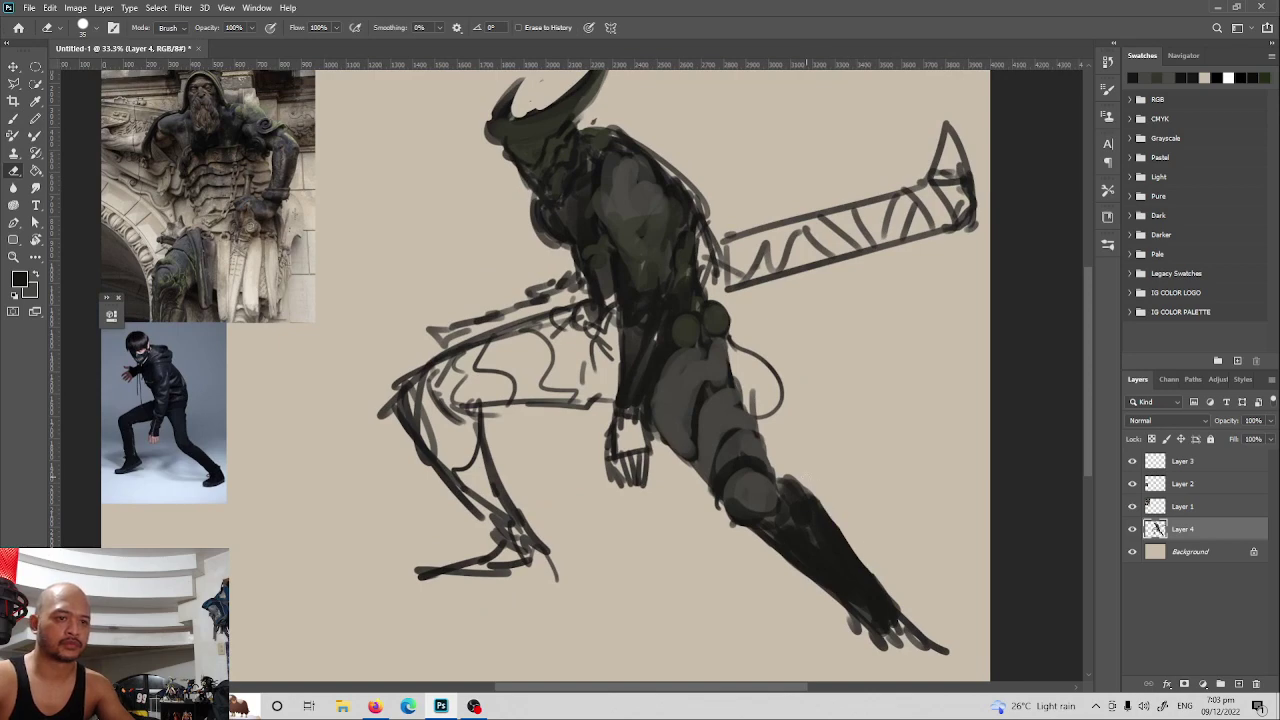
pyautogui.press('b')
pyautogui.keyDown('alt'); pyautogui.click(790, 494); pyautogui.keyUp('alt')
pyautogui.moveTo(796, 490)
pyautogui.mouseDown()
pyautogui.moveTo(814, 518)
pyautogui.moveTo(799, 540)
pyautogui.moveTo(824, 563)
pyautogui.moveTo(831, 538)
pyautogui.moveTo(831, 591)
pyautogui.moveTo(807, 574)
pyautogui.moveTo(886, 625)
pyautogui.mouseUp()
# Detail the rear knee with small round shapes using a finer brush and near-black and grey tones sampled from the leg
pyautogui.press('[')
pyautogui.press('[')
pyautogui.press('[')
pyautogui.press('[')
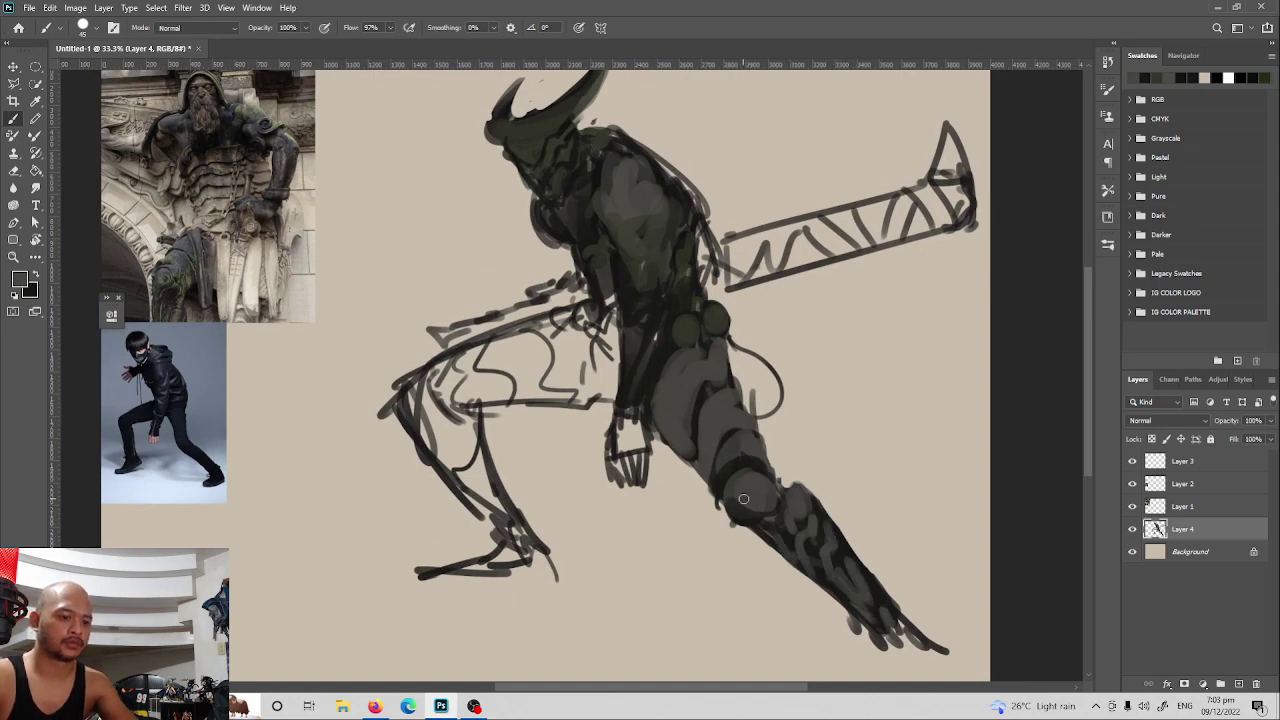
pyautogui.keyDown('alt'); pyautogui.click(736, 504); pyautogui.keyUp('alt')
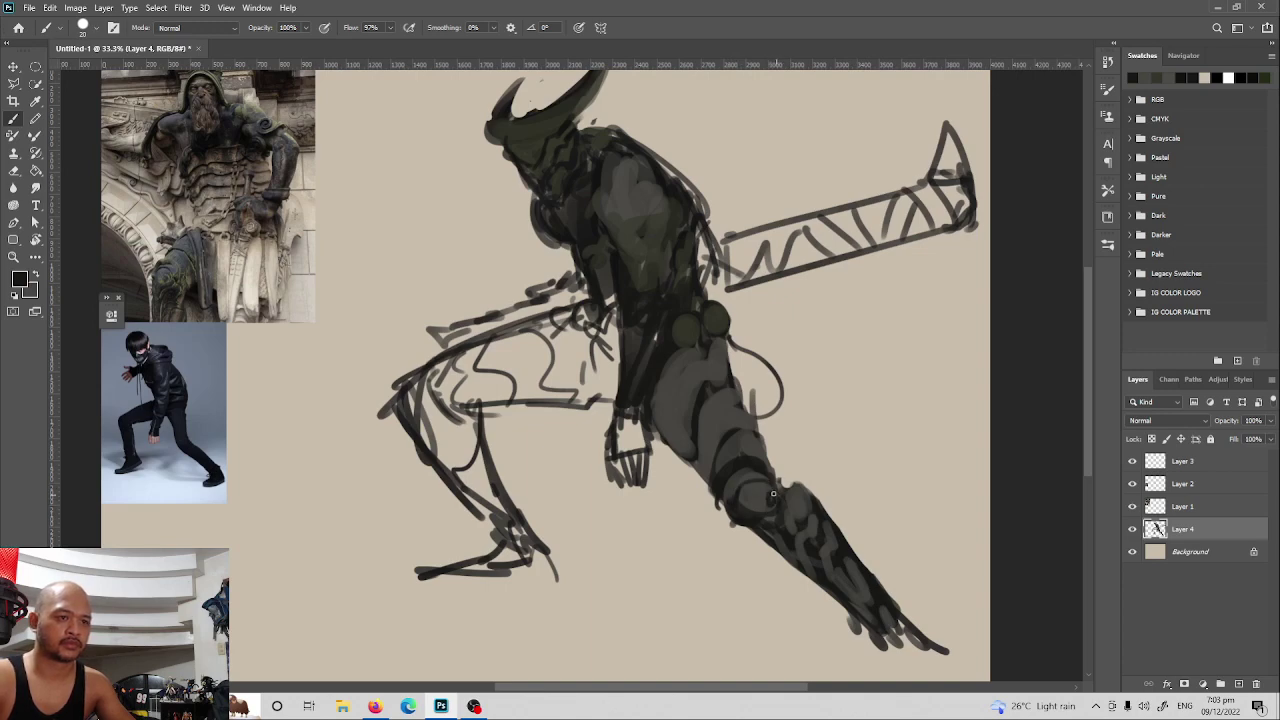
pyautogui.keyDown('alt'); pyautogui.click(748, 503); pyautogui.keyUp('alt')
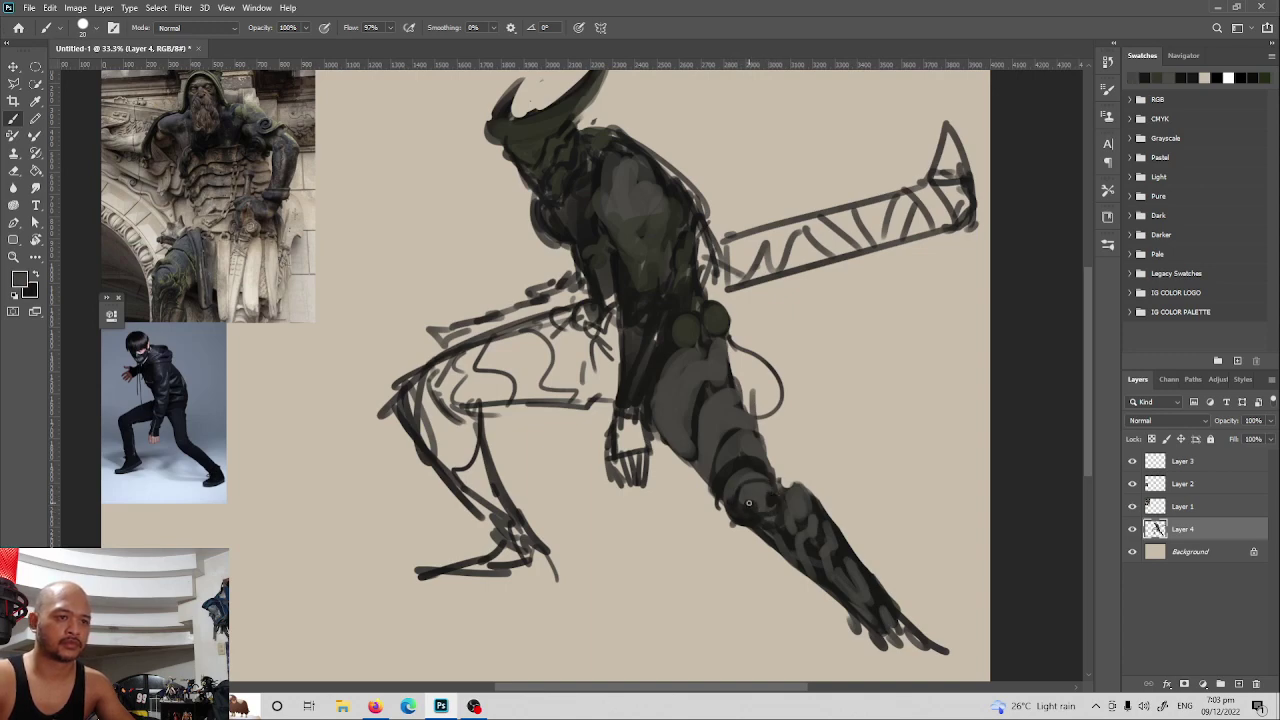
pyautogui.keyDown('alt'); pyautogui.click(776, 498); pyautogui.keyUp('alt')
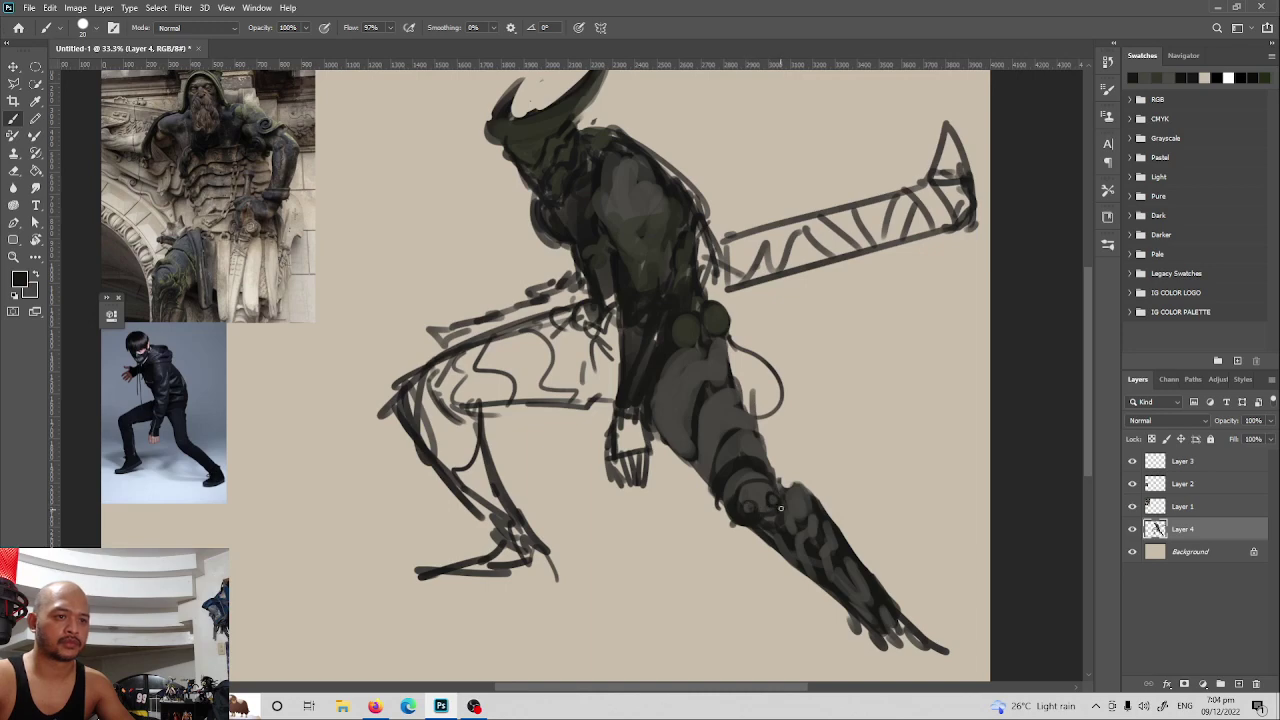
pyautogui.keyDown('alt'); pyautogui.click(693, 428); pyautogui.keyUp('alt')
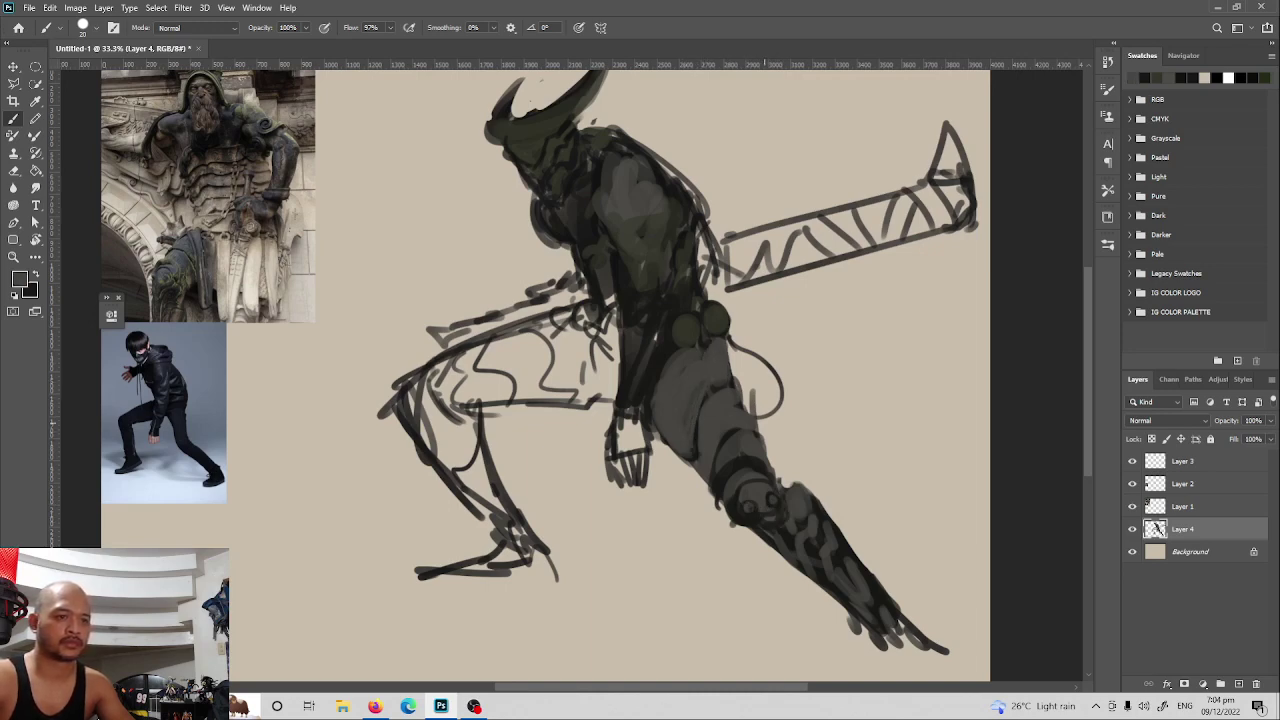
# Refine the contour and muscle shading of the rear calf with tones sampled from the leg
pyautogui.keyDown('alt'); pyautogui.click(828, 527); pyautogui.keyUp('alt')
pyautogui.keyDown('alt'); pyautogui.click(814, 498); pyautogui.keyUp('alt')
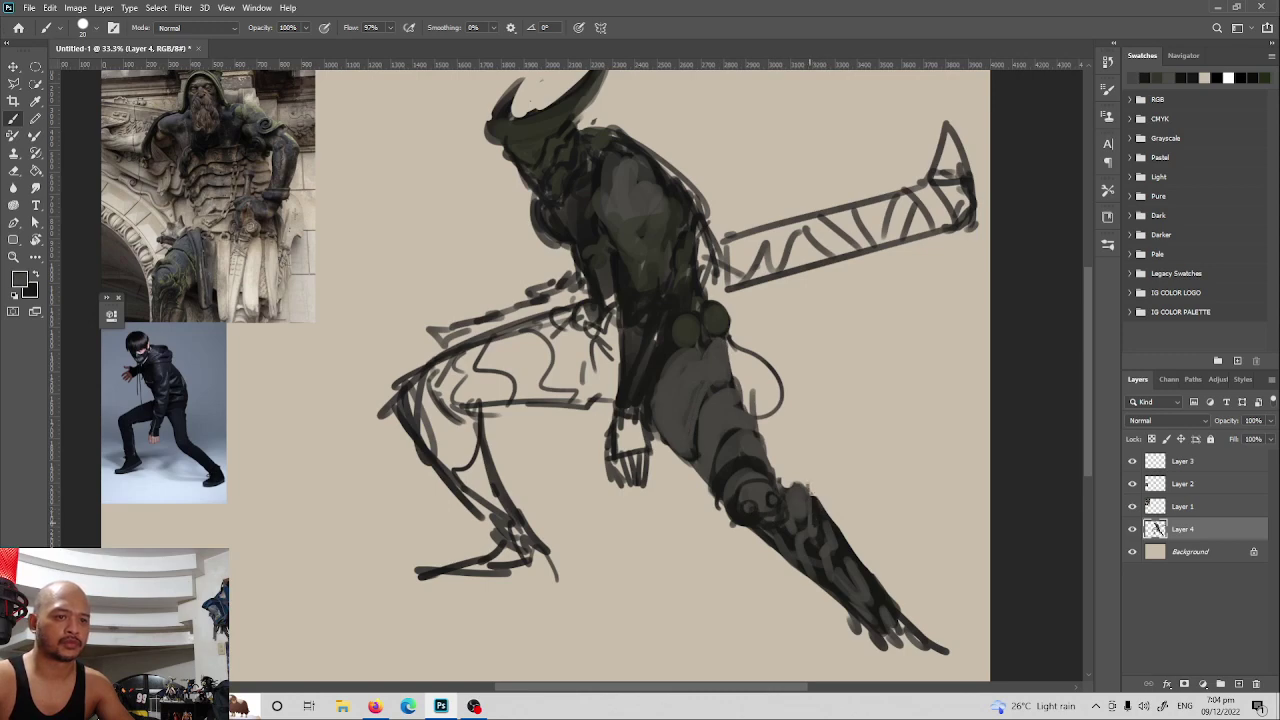
pyautogui.keyDown('alt'); pyautogui.click(830, 527); pyautogui.keyUp('alt')
pyautogui.keyDown('alt'); pyautogui.click(850, 550); pyautogui.keyUp('alt')
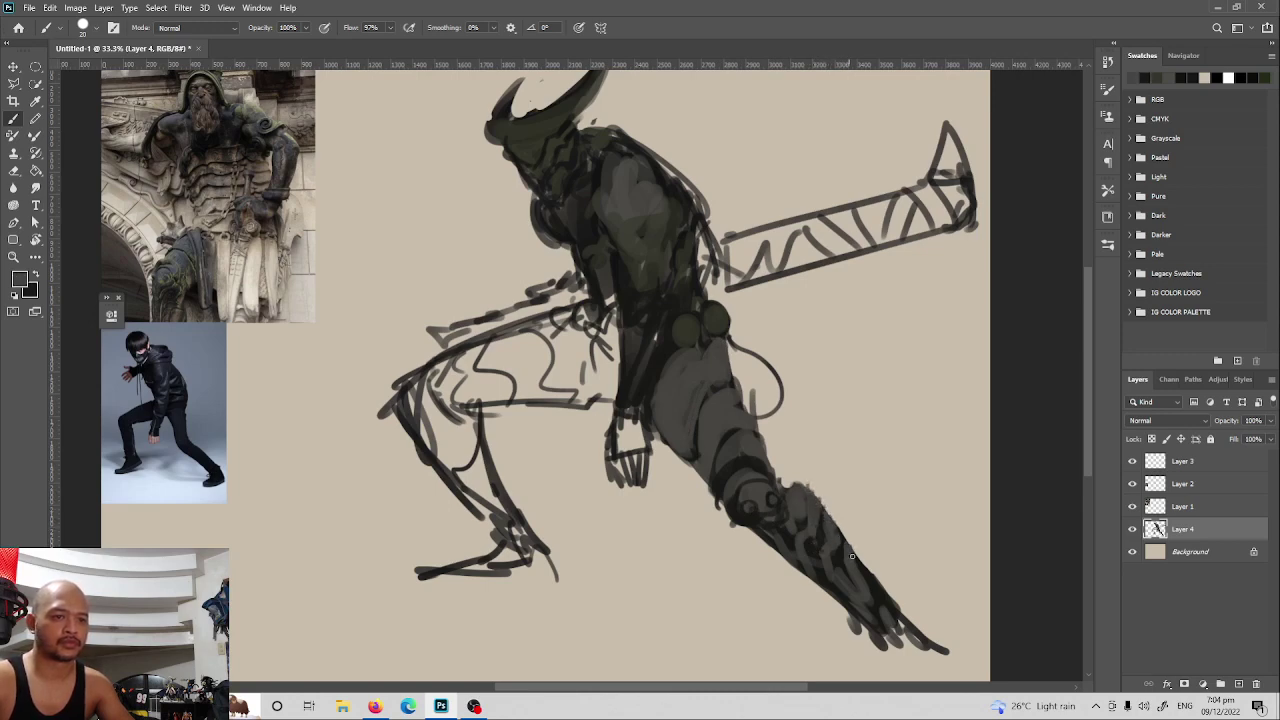
pyautogui.keyDown('alt'); pyautogui.click(879, 601); pyautogui.keyUp('alt')
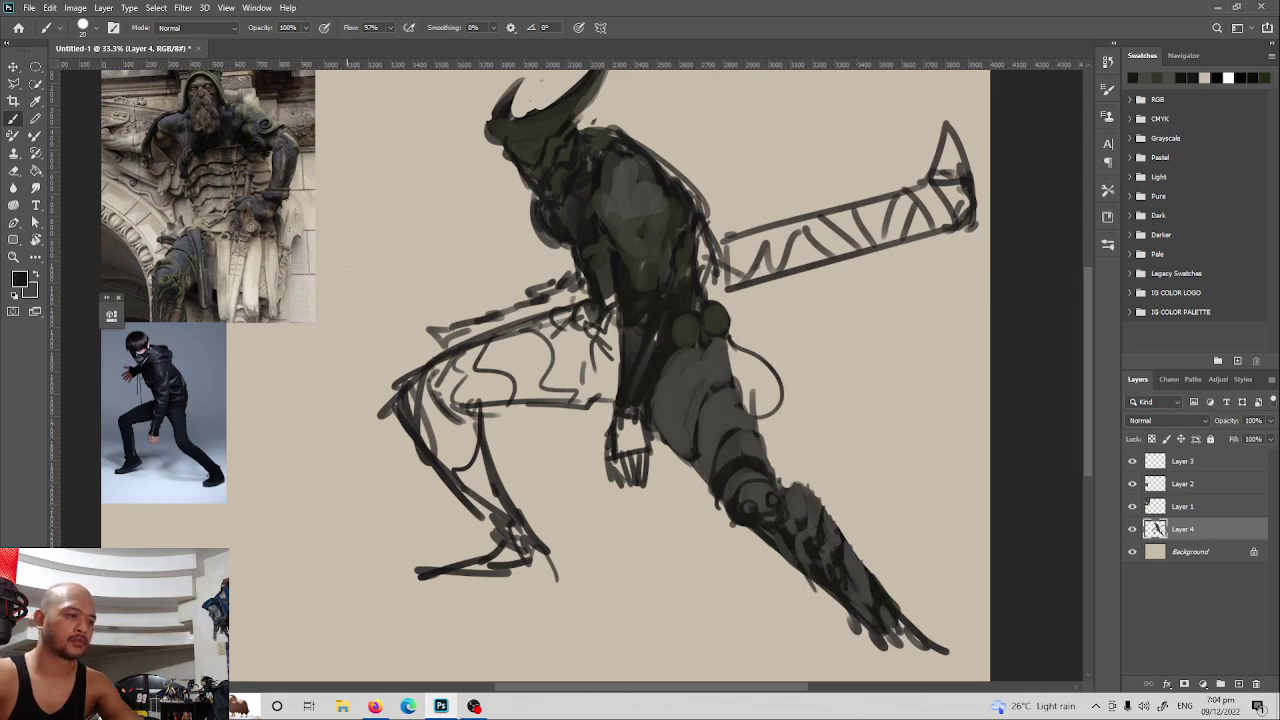
# Sample a blue-grey from the statue photo and paint highlights on the rear thigh with a larger brush
pyautogui.press('alt')
pyautogui.keyDown('alt'); pyautogui.click(191, 238); pyautogui.keyUp('alt')
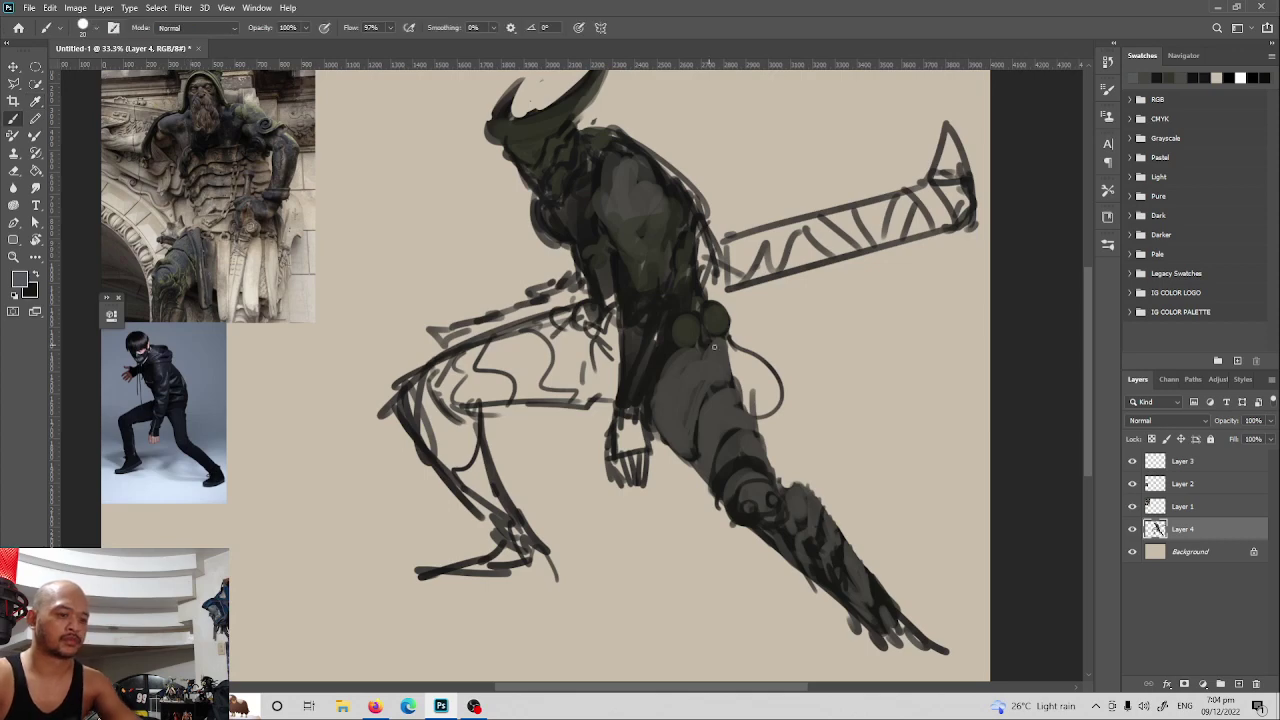
pyautogui.moveTo(705, 374); pyautogui.dragTo(674, 371)
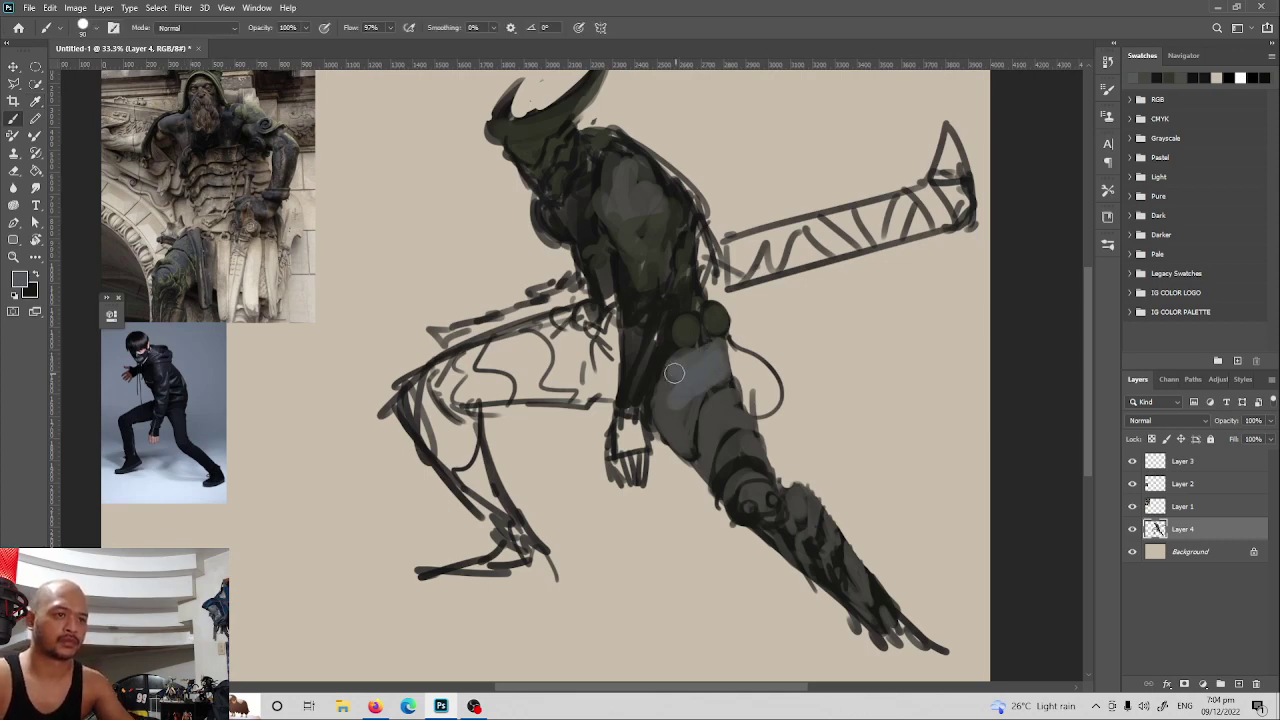
pyautogui.moveTo(710, 418); pyautogui.dragTo(731, 428)
pyautogui.moveTo(658, 387); pyautogui.dragTo(659, 398)
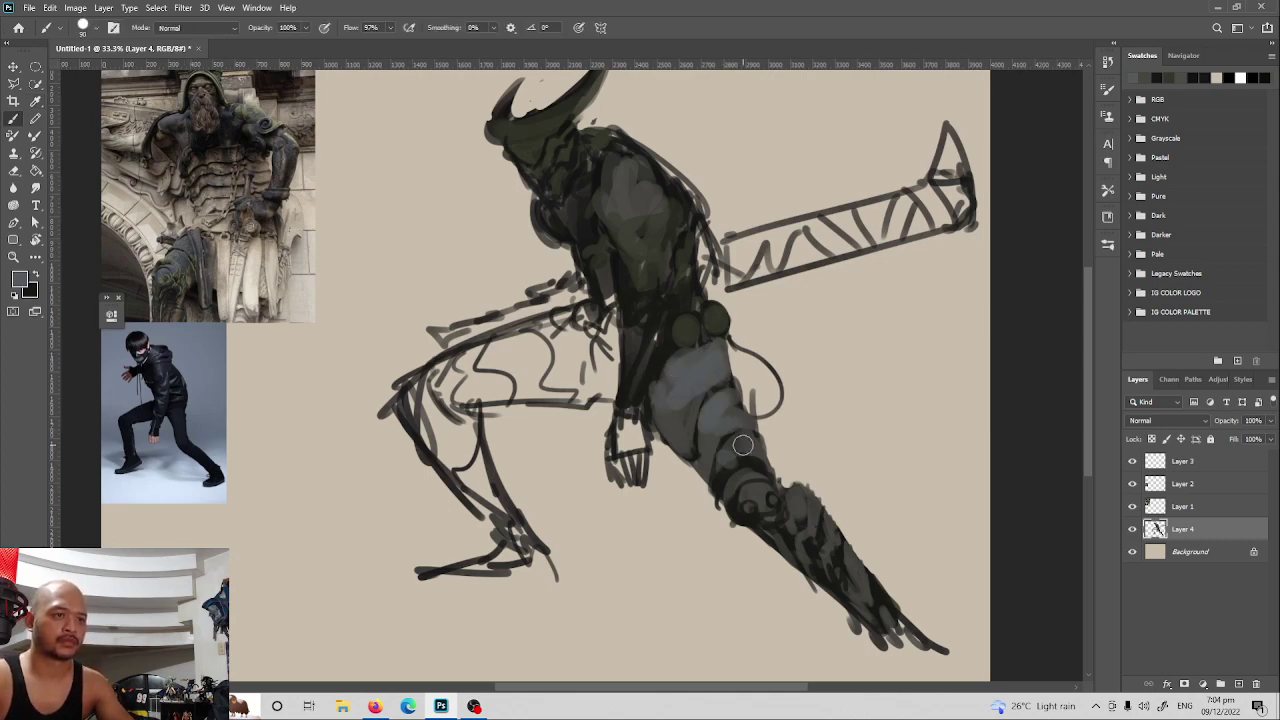
# Paint the shoulder and upper arm with the blue-grey highlight color
pyautogui.moveTo(642, 172)
pyautogui.mouseDown()
pyautogui.moveTo(611, 153)
pyautogui.moveTo(654, 160)
pyautogui.moveTo(631, 149)
pyautogui.moveTo(652, 212)
pyautogui.mouseUp()
pyautogui.press('x')
pyautogui.moveTo(617, 151)
pyautogui.mouseDown()
pyautogui.moveTo(632, 218)
pyautogui.moveTo(602, 195)
pyautogui.mouseUp()
pyautogui.press('x')
pyautogui.press('x')
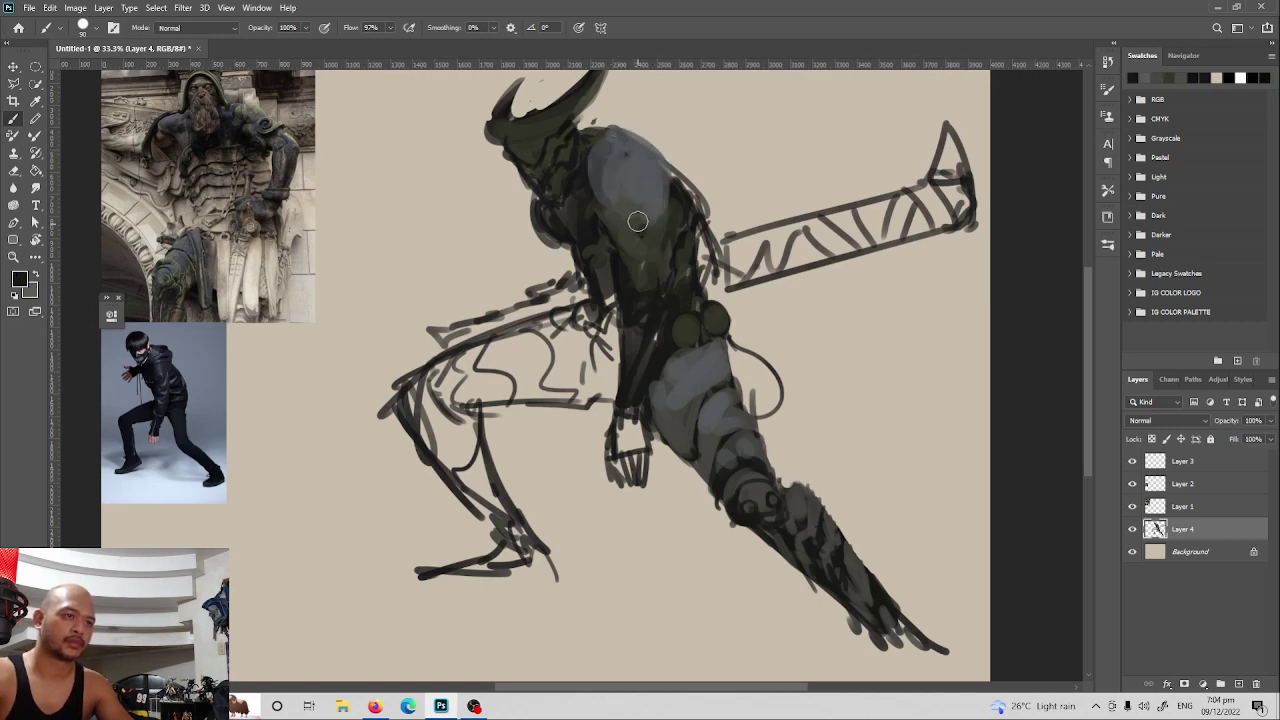
# Draw a dark curled line on the front edge of the shoulder with a size 20 brush
pyautogui.press('[')
pyautogui.press('[')
pyautogui.press('[')
pyautogui.press('[')
pyautogui.press('[')
pyautogui.press('[')
pyautogui.press('[')
pyautogui.press('[')
pyautogui.press('[')
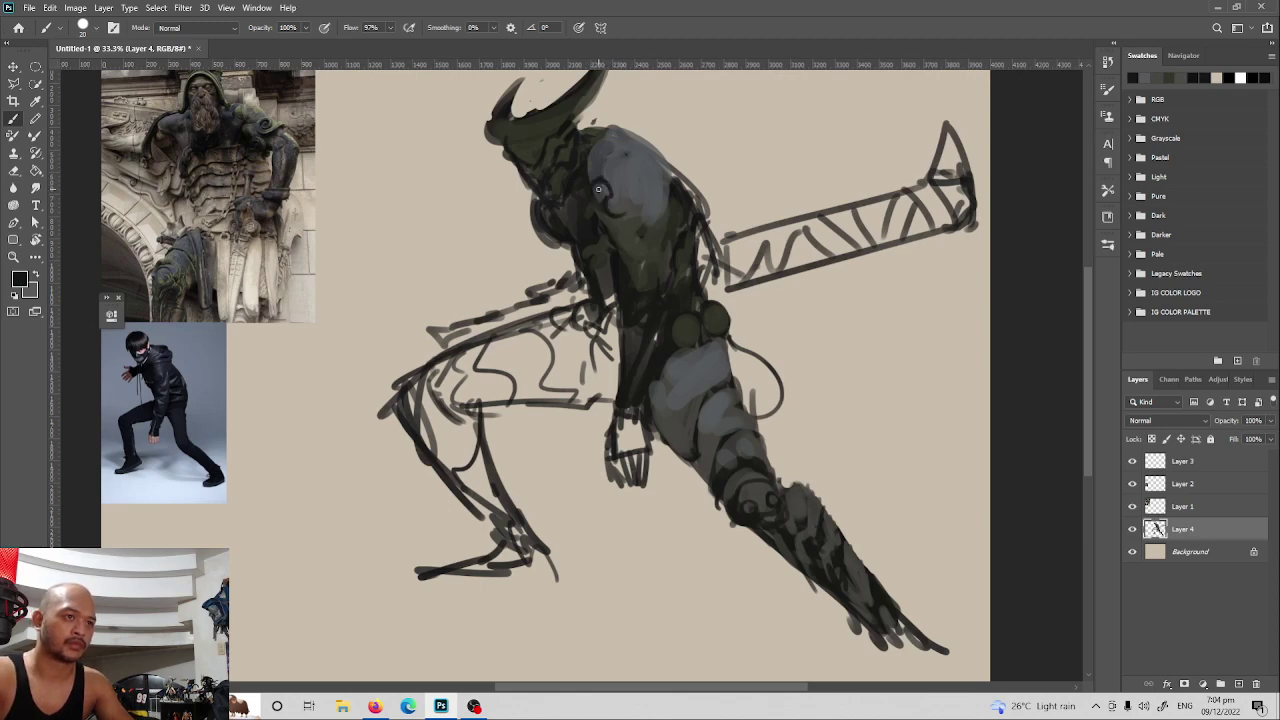
pyautogui.press('x')
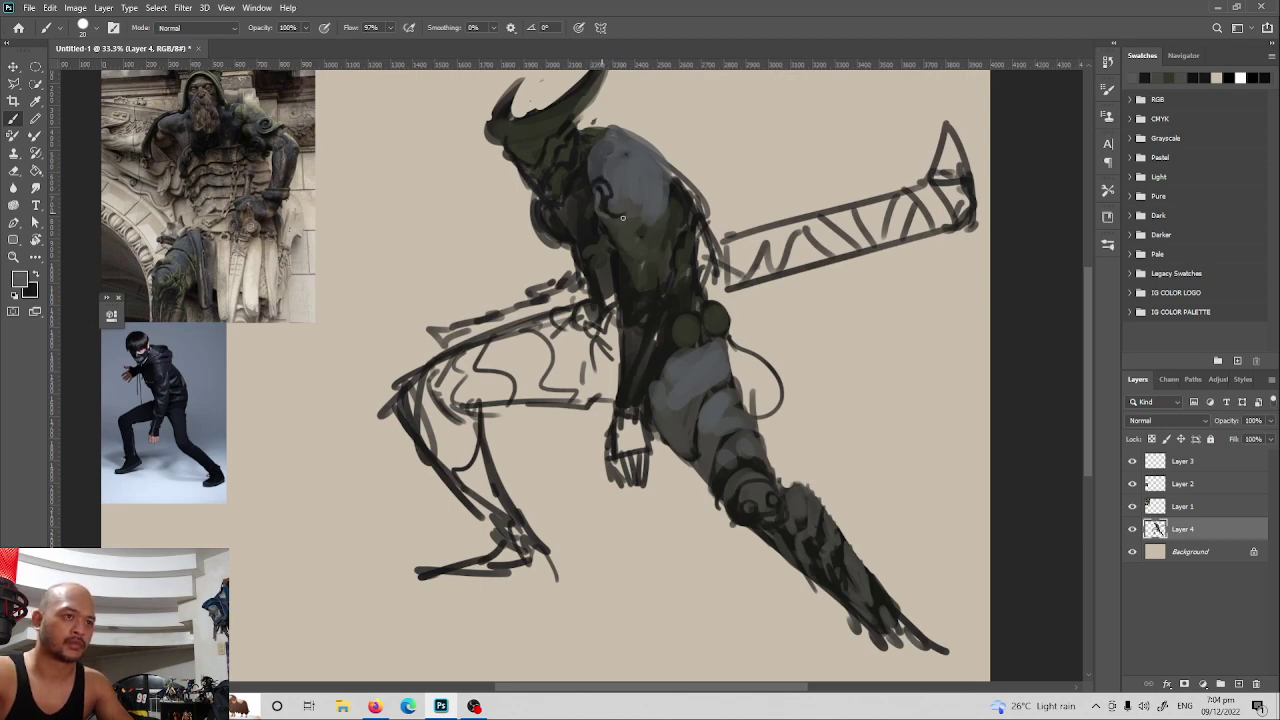
pyautogui.press('x')
pyautogui.press('x')
# Add dark curls along the lower and rear edges of the shoulder, refining them by alternating between dark and grey
pyautogui.moveTo(618, 214)
pyautogui.mouseDown()
pyautogui.moveTo(668, 178)
pyautogui.moveTo(653, 231)
pyautogui.moveTo(662, 177)
pyautogui.moveTo(653, 191)
pyautogui.moveTo(667, 209)
pyautogui.mouseUp()
pyautogui.press('x')
pyautogui.press('x')
pyautogui.press('x')
pyautogui.press('x')
pyautogui.press('x')
pyautogui.press('x')
pyautogui.press('x')
pyautogui.press('x')
pyautogui.press('x')
pyautogui.press('x')
pyautogui.press('x')
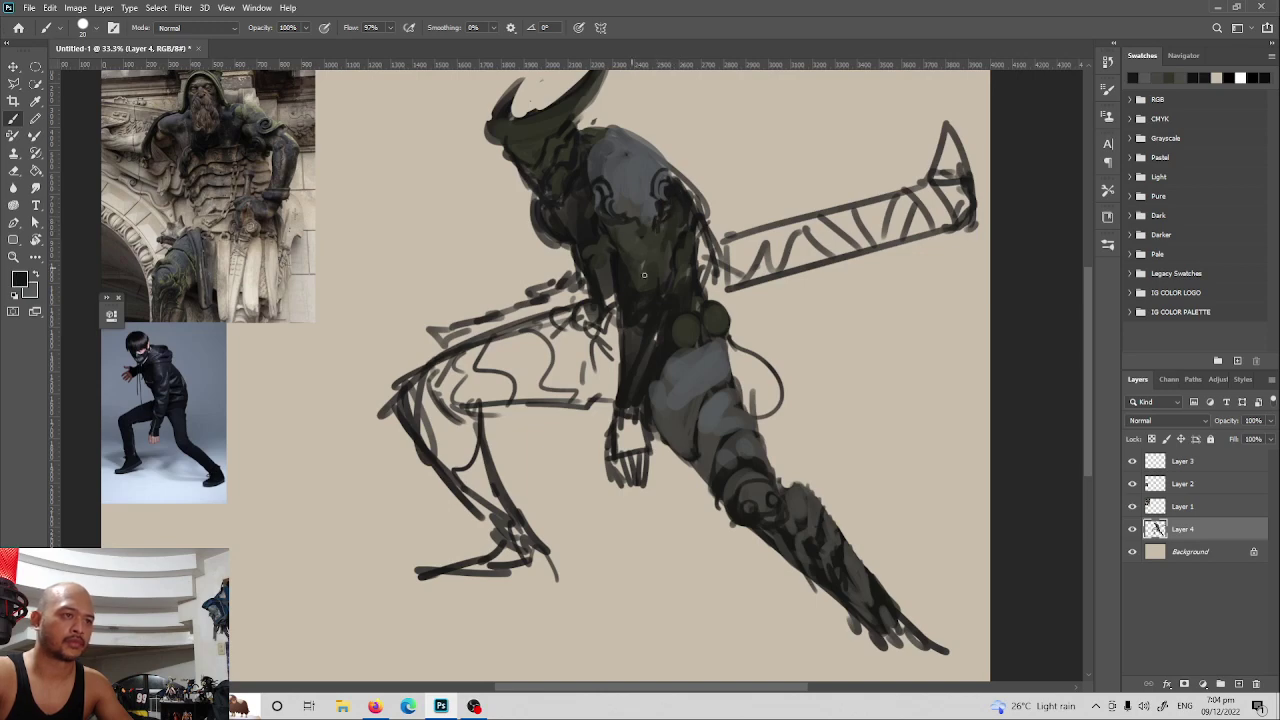
pyautogui.press('x')
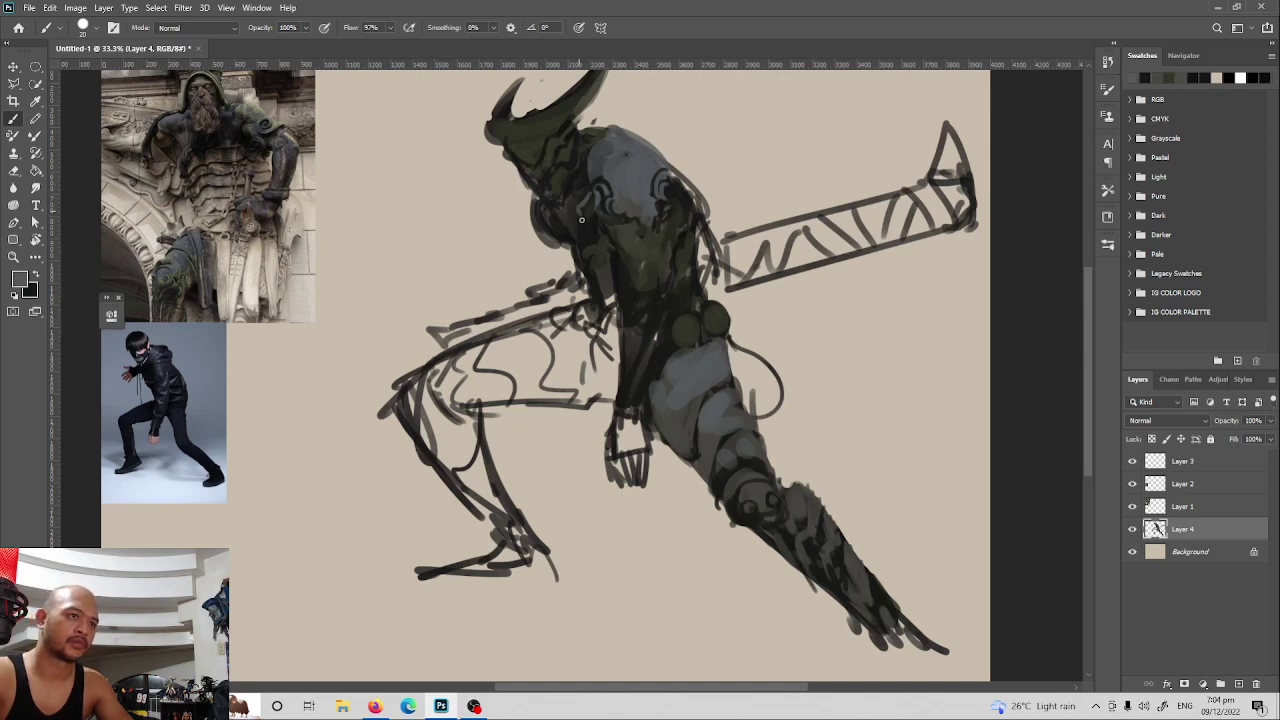
pyautogui.press('x')
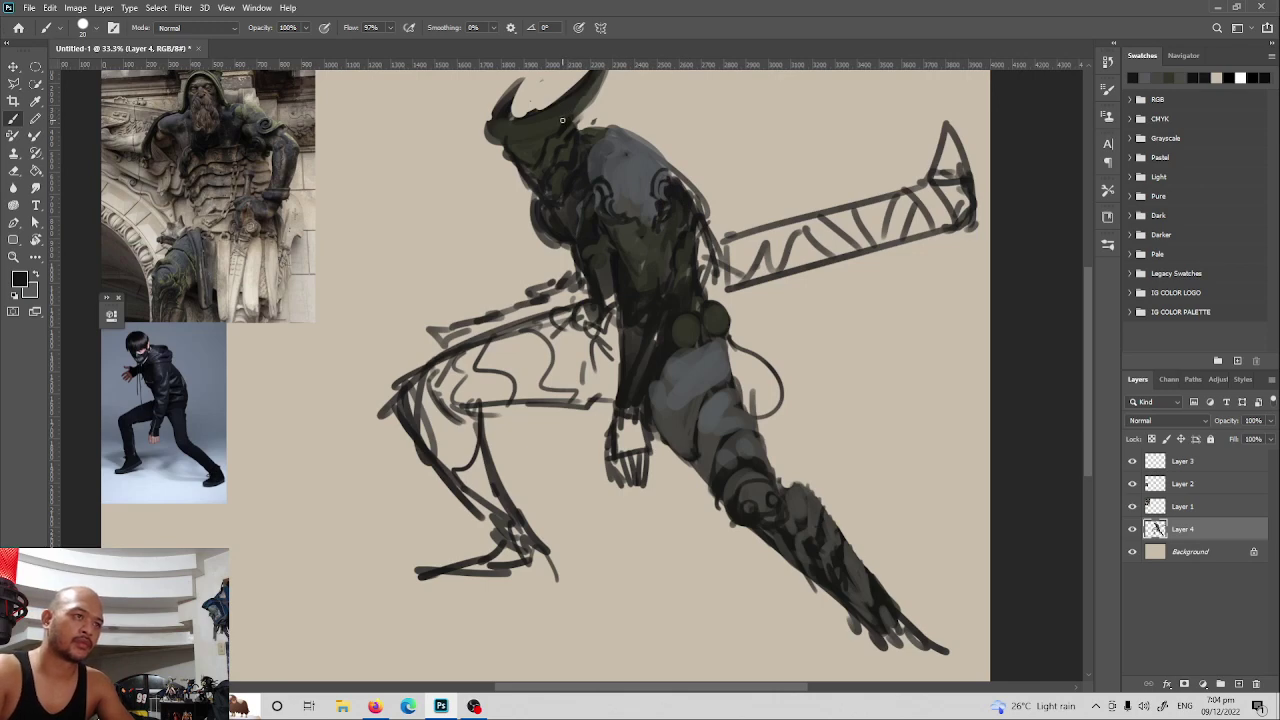
# Sample a brownish tone from the statue's head and paint it on the warrior's face below the horns
pyautogui.press('i')
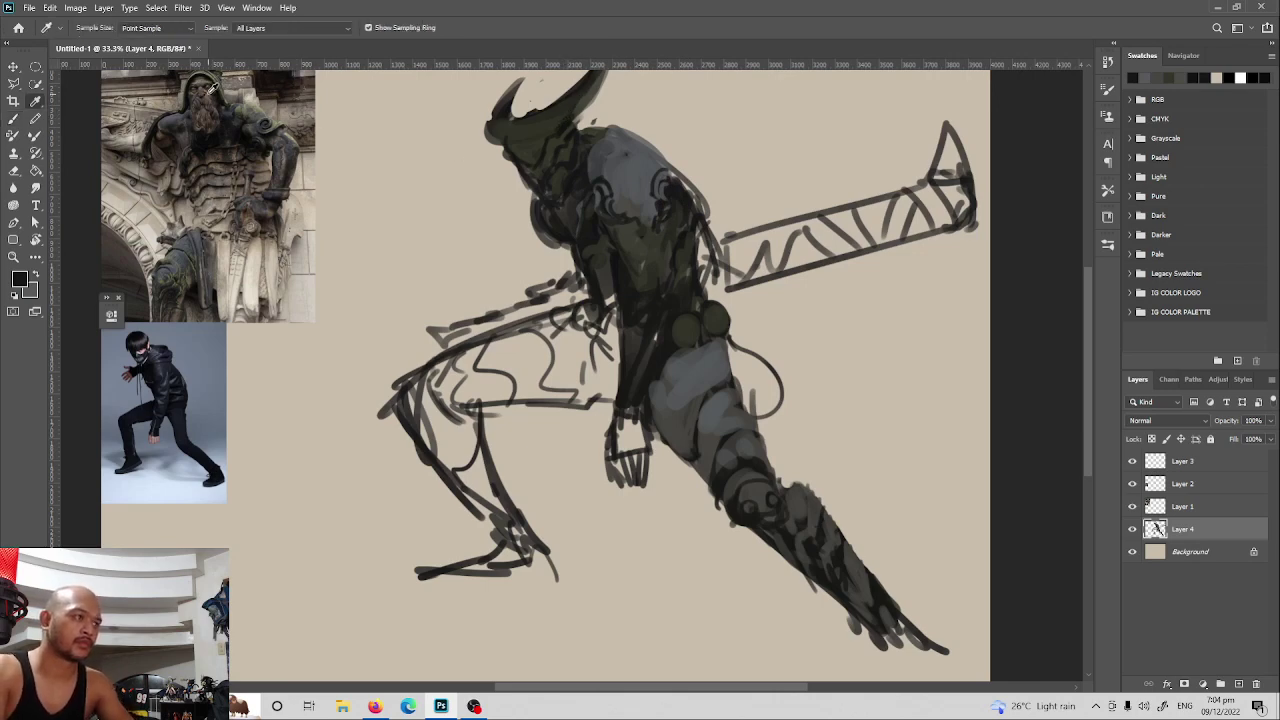
pyautogui.click(211, 92)
pyautogui.press('b')
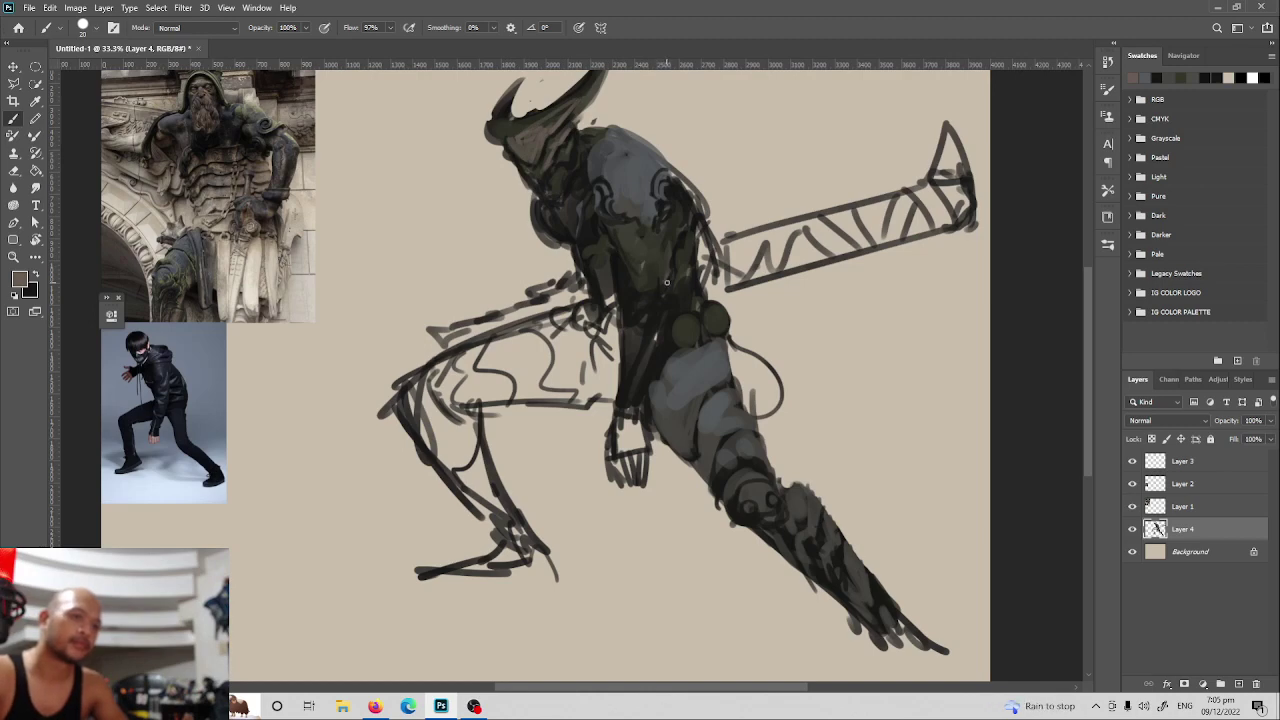
# Refine the chin and neck with near-black and a dark tone sampled from the neck
pyautogui.press('d')
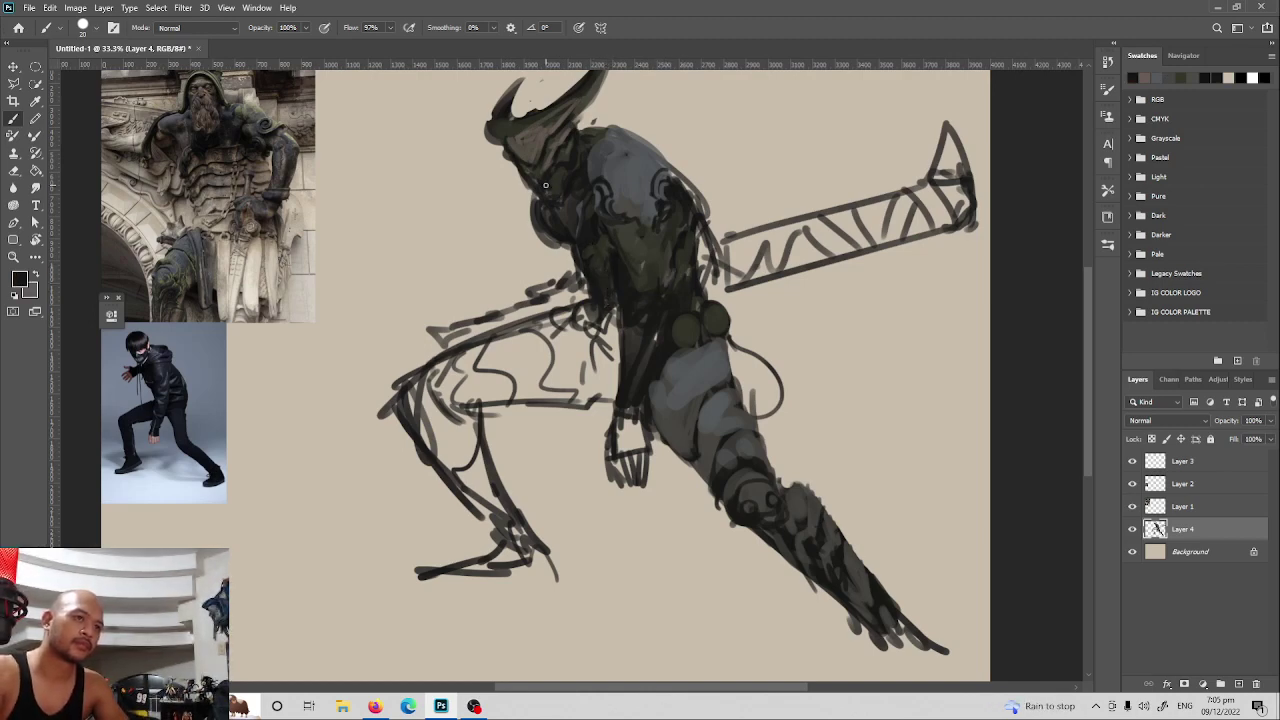
pyautogui.press('e')
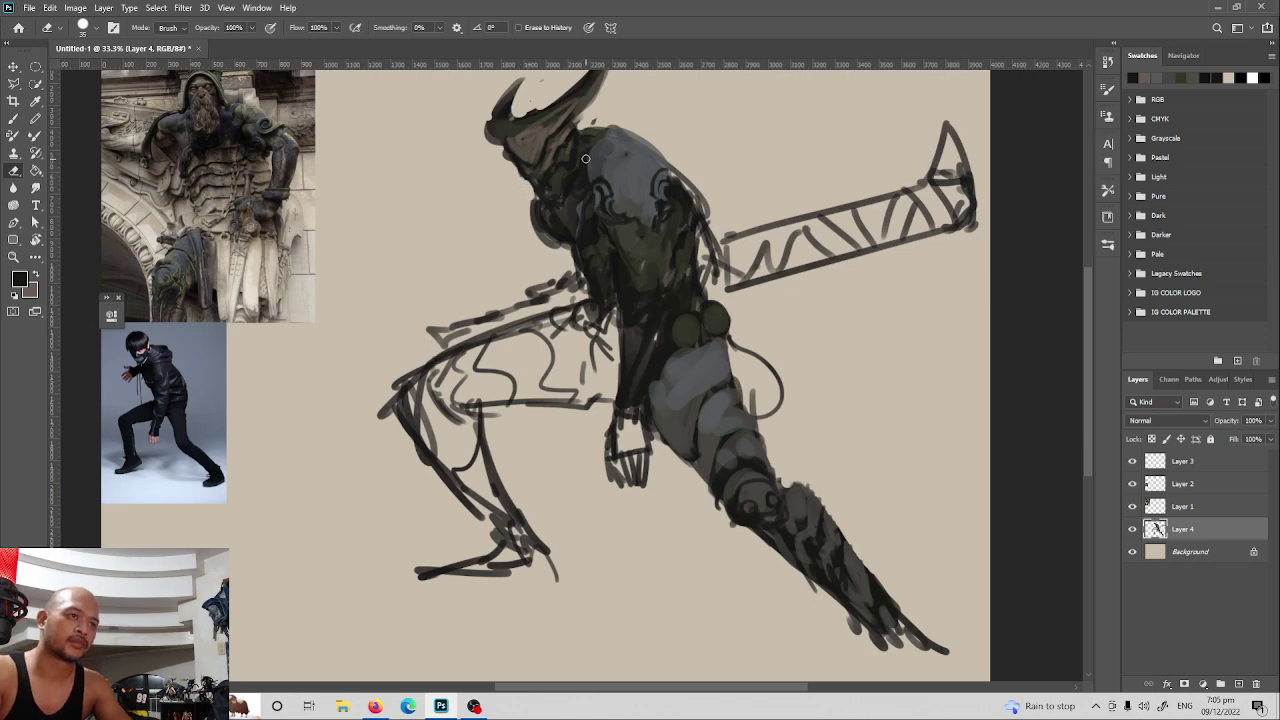
pyautogui.press('b')
pyautogui.press('x')
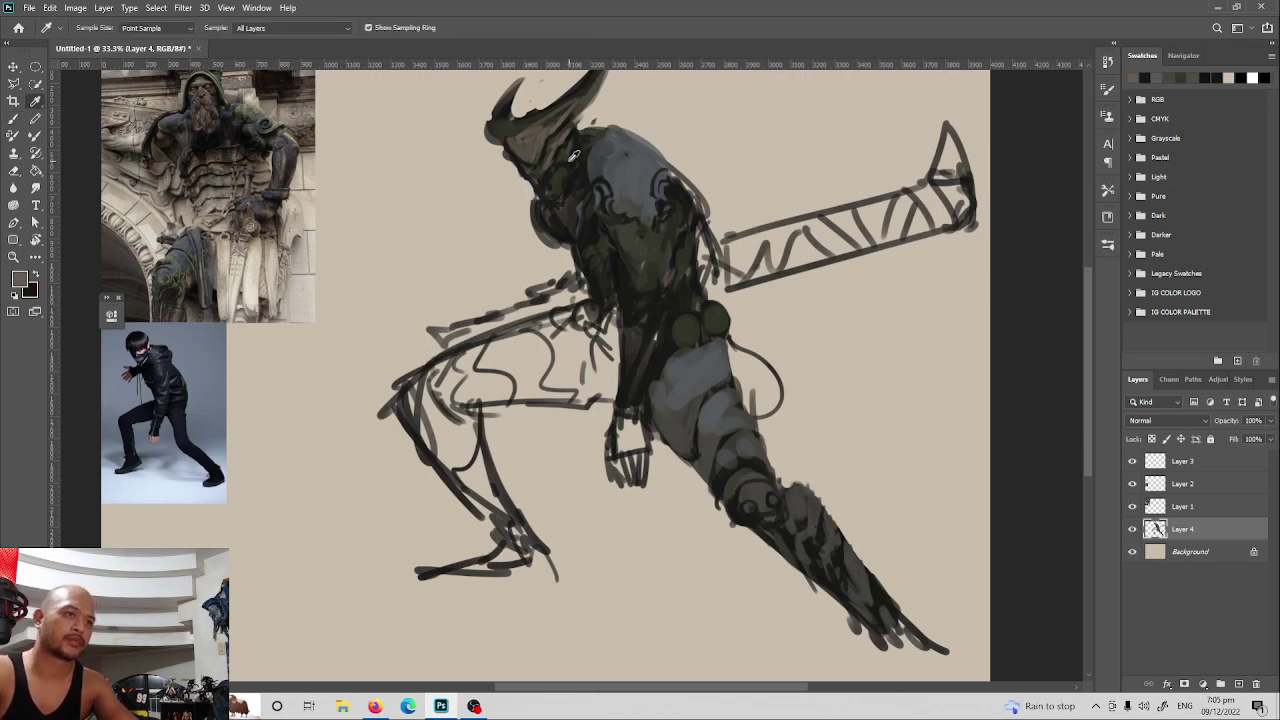
pyautogui.keyDown('alt'); pyautogui.click(571, 160); pyautogui.keyUp('alt')
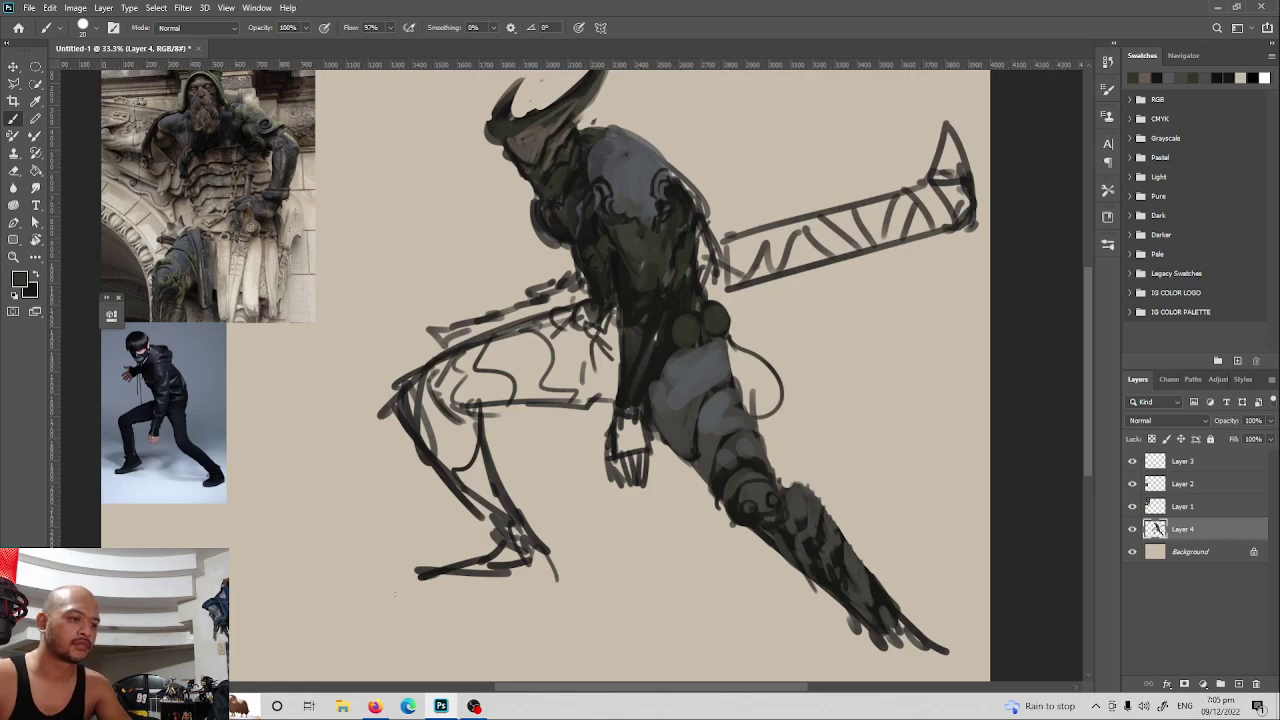
# Switch to Firefox, close the tab that is playing a video, and return to the painting
pyautogui.click(374, 706)
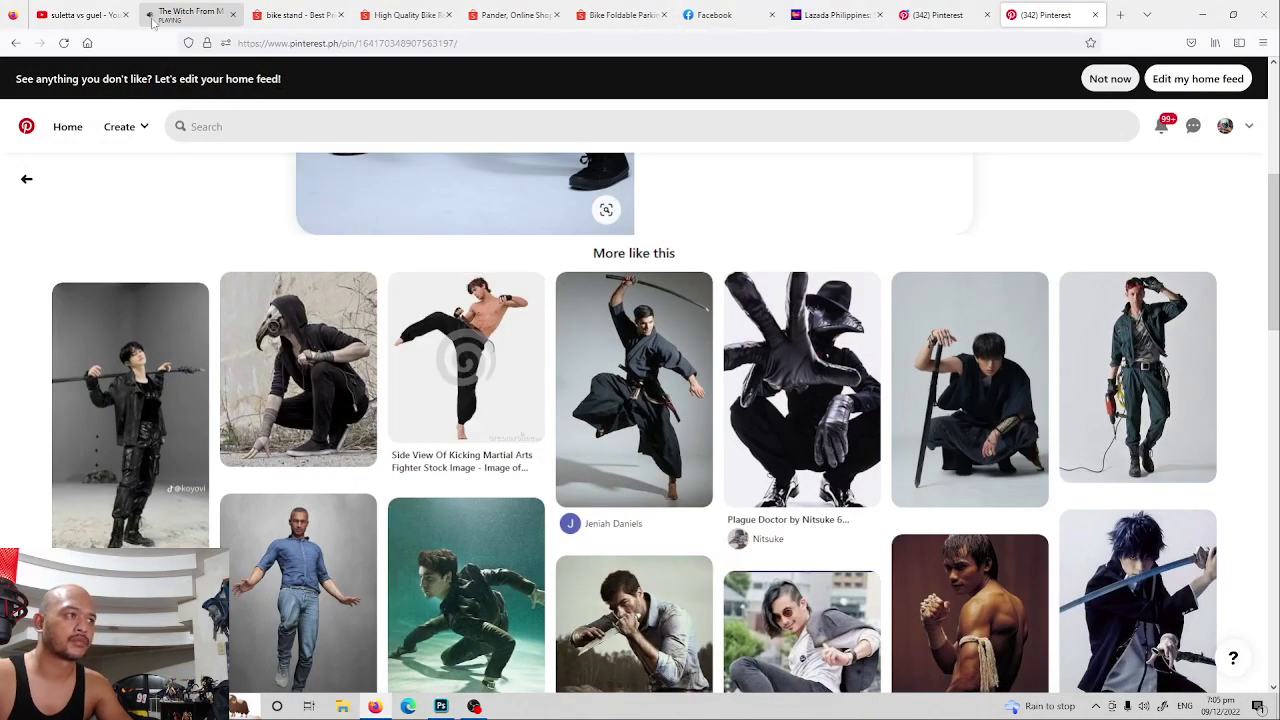
pyautogui.click(232, 14)
pyautogui.click(1203, 14)
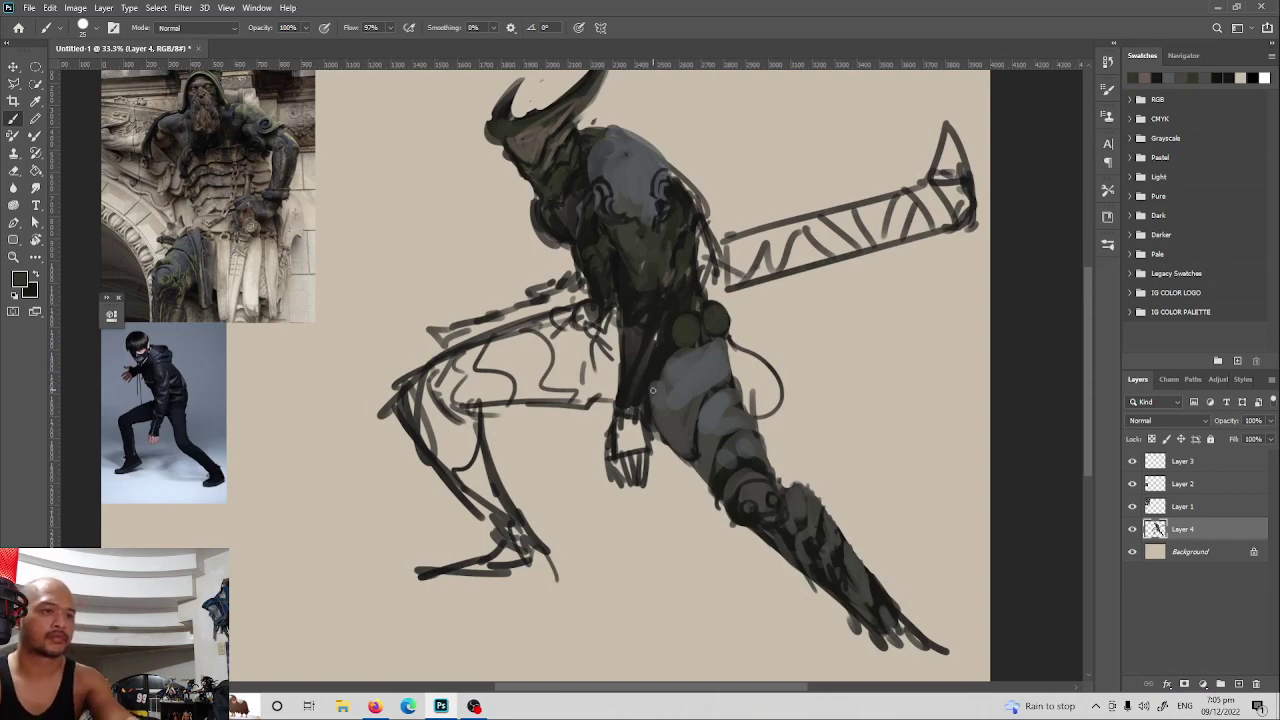
# Block in the front thigh and the area around its knee with near-black and dark green using a larger brush
pyautogui.press(']')
pyautogui.press('x')
pyautogui.moveTo(597, 334)
pyautogui.mouseDown()
pyautogui.moveTo(617, 369)
pyautogui.moveTo(594, 384)
pyautogui.moveTo(591, 361)
pyautogui.moveTo(552, 377)
pyautogui.moveTo(584, 347)
pyautogui.moveTo(557, 363)
pyautogui.moveTo(571, 333)
pyautogui.moveTo(535, 320)
pyautogui.moveTo(562, 326)
pyautogui.moveTo(499, 351)
pyautogui.moveTo(538, 396)
pyautogui.moveTo(459, 400)
pyautogui.moveTo(477, 365)
pyautogui.moveTo(444, 363)
pyautogui.moveTo(441, 387)
pyautogui.moveTo(454, 377)
pyautogui.moveTo(428, 387)
pyautogui.moveTo(446, 455)
pyautogui.moveTo(457, 423)
pyautogui.moveTo(459, 470)
pyautogui.moveTo(450, 402)
pyautogui.mouseUp()
pyautogui.press('x')
pyautogui.moveTo(468, 352)
pyautogui.mouseDown()
pyautogui.moveTo(448, 385)
pyautogui.moveTo(484, 386)
pyautogui.mouseUp()
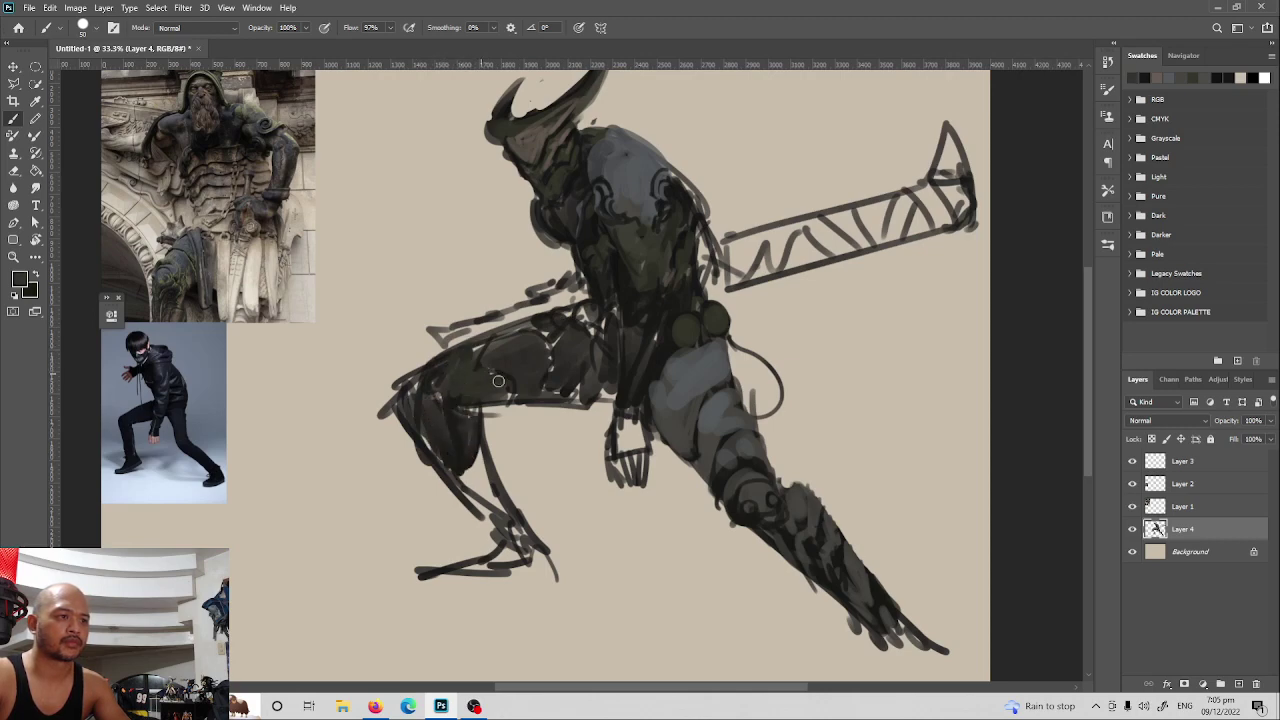
pyautogui.moveTo(529, 348)
pyautogui.mouseDown()
pyautogui.moveTo(532, 386)
pyautogui.moveTo(566, 342)
pyautogui.moveTo(550, 379)
pyautogui.mouseUp()
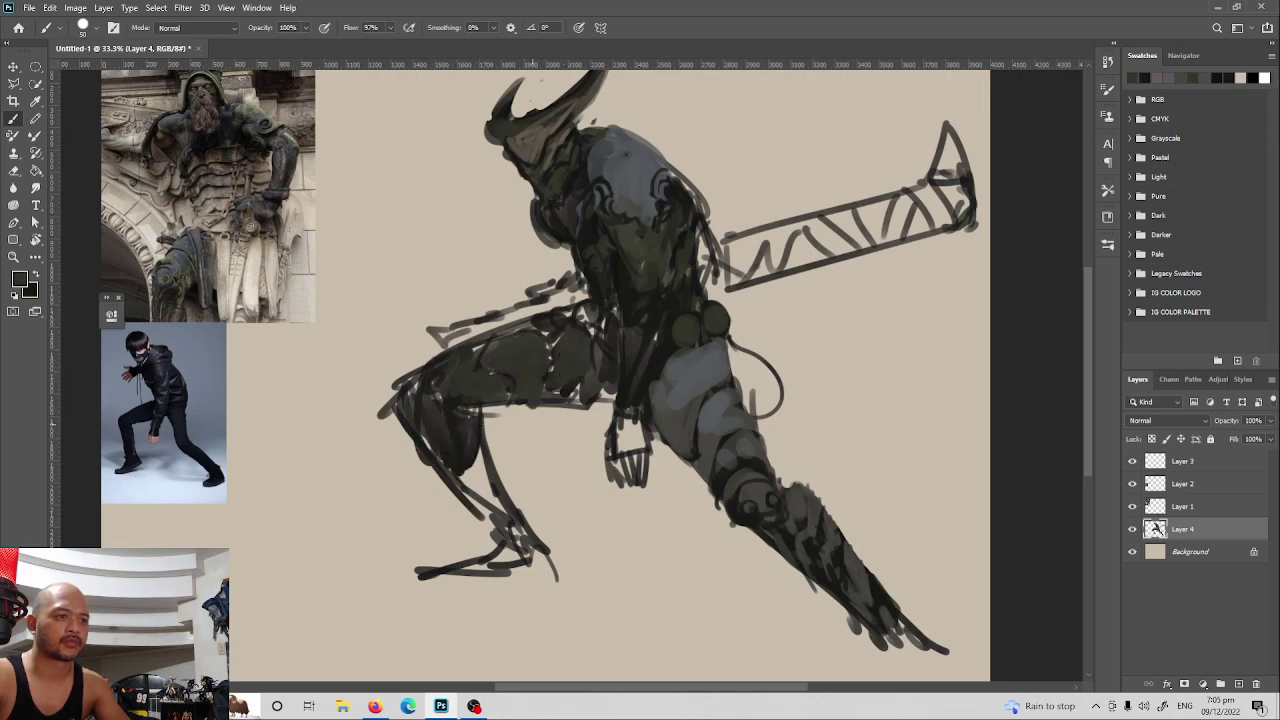
# Sample the grey of the rear thigh and paint muscle forms on the upper front thigh, separating them with near-black
pyautogui.click(668, 405)
pyautogui.press('b')
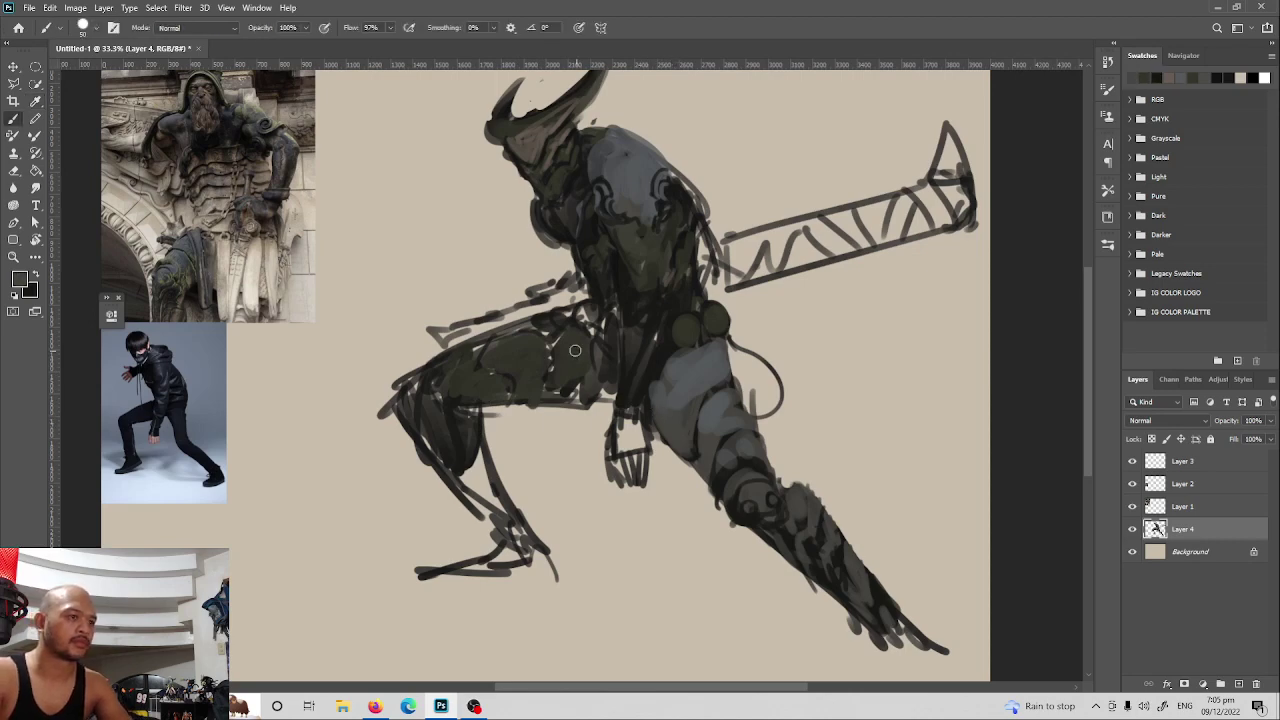
pyautogui.moveTo(561, 325)
pyautogui.mouseDown()
pyautogui.moveTo(589, 339)
pyautogui.moveTo(572, 365)
pyautogui.mouseUp()
pyautogui.press('x')
pyautogui.moveTo(590, 308)
pyautogui.mouseDown()
pyautogui.moveTo(612, 342)
pyautogui.moveTo(608, 326)
pyautogui.moveTo(609, 349)
pyautogui.moveTo(565, 373)
pyautogui.moveTo(565, 348)
pyautogui.moveTo(564, 384)
pyautogui.moveTo(501, 348)
pyautogui.moveTo(526, 395)
pyautogui.moveTo(513, 341)
pyautogui.moveTo(544, 339)
pyautogui.moveTo(548, 393)
pyautogui.mouseUp()
pyautogui.press('x')
pyautogui.press('x')
pyautogui.press('x')
pyautogui.press('x')
pyautogui.press('x')
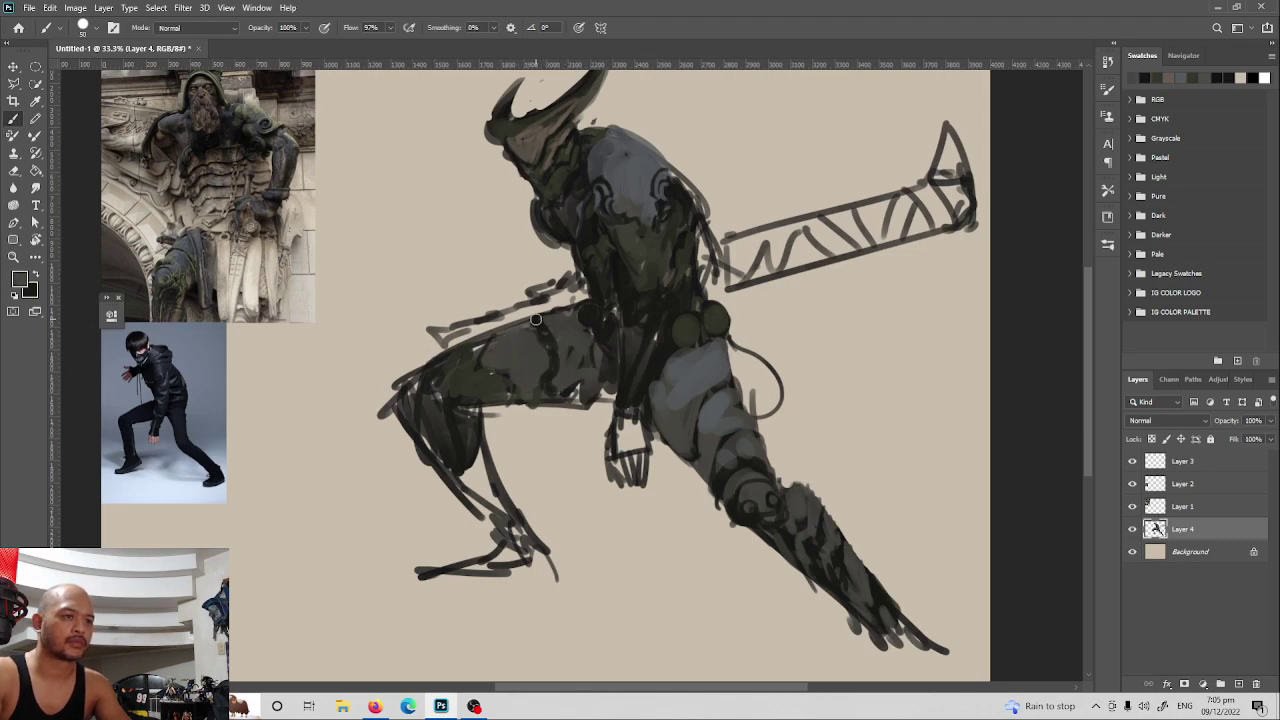
pyautogui.moveTo(543, 320); pyautogui.dragTo(546, 375)
pyautogui.press('x')
# Shape the front knee and upper shin by alternating between grey and near-black, adding a round kneecap
pyautogui.moveTo(475, 350)
pyautogui.mouseDown()
pyautogui.moveTo(443, 387)
pyautogui.moveTo(475, 363)
pyautogui.moveTo(468, 381)
pyautogui.moveTo(508, 396)
pyautogui.moveTo(469, 396)
pyautogui.moveTo(502, 387)
pyautogui.moveTo(513, 398)
pyautogui.moveTo(436, 432)
pyautogui.mouseUp()
pyautogui.press('x')
pyautogui.press('x')
pyautogui.press('x')
pyautogui.moveTo(412, 392)
pyautogui.mouseDown()
pyautogui.moveTo(426, 433)
pyautogui.moveTo(420, 404)
pyautogui.moveTo(426, 437)
pyautogui.moveTo(448, 426)
pyautogui.moveTo(441, 407)
pyautogui.moveTo(459, 467)
pyautogui.moveTo(468, 420)
pyautogui.mouseUp()
pyautogui.press('x')
pyautogui.press('x')
pyautogui.press('x')
pyautogui.press('x')
pyautogui.press('x')
pyautogui.press('x')
pyautogui.press('x')
# Block in the front lower shin, ankle and pointed foot, and clean up the foot's outline with the eraser
pyautogui.moveTo(456, 478); pyautogui.dragTo(494, 520)
pyautogui.moveTo(470, 455); pyautogui.dragTo(510, 535)
pyautogui.moveTo(495, 475)
pyautogui.mouseDown()
pyautogui.moveTo(545, 560)
pyautogui.moveTo(410, 586)
pyautogui.moveTo(555, 575)
pyautogui.moveTo(405, 586)
pyautogui.mouseUp()
pyautogui.moveTo(537, 570); pyautogui.dragTo(558, 575)
pyautogui.press('e')
pyautogui.moveTo(442, 545)
pyautogui.mouseDown()
pyautogui.moveTo(410, 577)
pyautogui.moveTo(432, 590)
pyautogui.moveTo(424, 583)
pyautogui.moveTo(548, 581)
pyautogui.moveTo(505, 588)
pyautogui.moveTo(558, 561)
pyautogui.moveTo(523, 545)
pyautogui.moveTo(545, 566)
pyautogui.moveTo(540, 556)
pyautogui.moveTo(521, 576)
pyautogui.moveTo(419, 592)
pyautogui.mouseUp()
pyautogui.press('b')
pyautogui.press('e')
pyautogui.press('b')
# Refine the shading of the front shin and ankle with grey and near-black tones sampled from the leg
pyautogui.keyDown('alt'); pyautogui.click(515, 550); pyautogui.keyUp('alt')
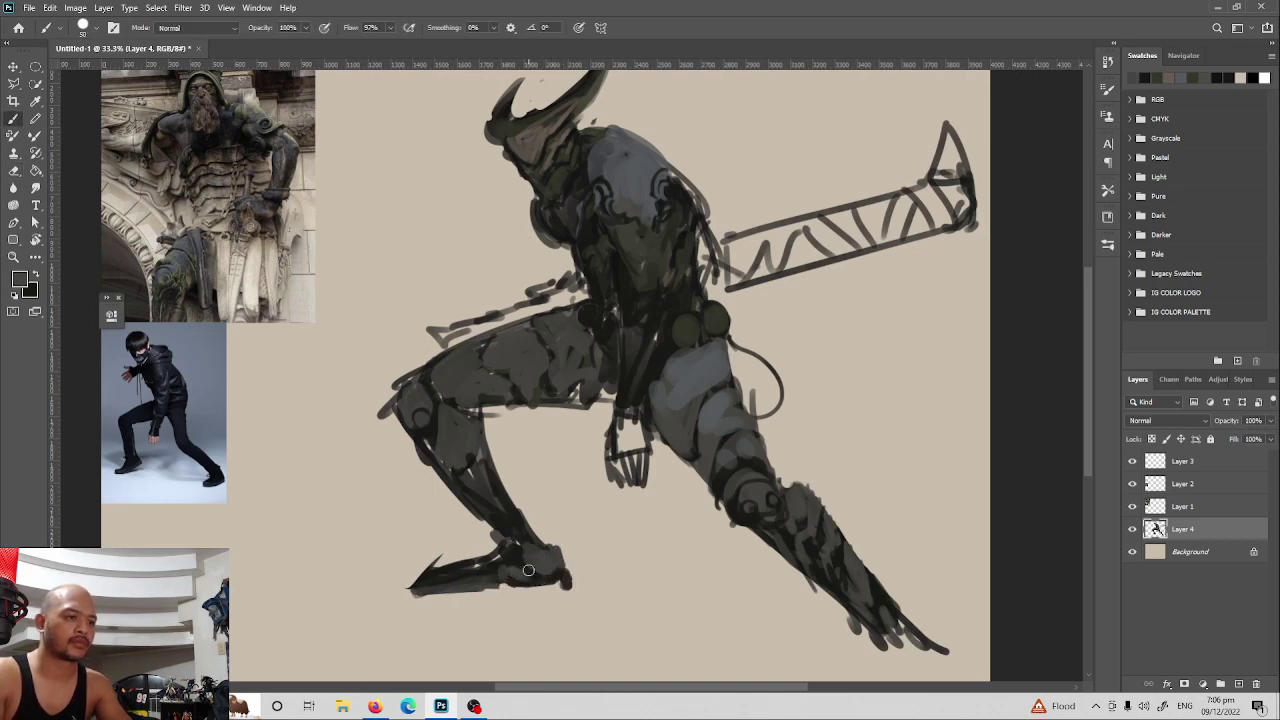
pyautogui.keyDown('alt'); pyautogui.click(490, 517); pyautogui.keyUp('alt')
pyautogui.keyDown('alt'); pyautogui.click(481, 451); pyautogui.keyUp('alt')
pyautogui.moveTo(483, 496)
pyautogui.mouseDown()
pyautogui.moveTo(481, 450)
pyautogui.moveTo(472, 489)
pyautogui.moveTo(511, 506)
pyautogui.moveTo(536, 544)
pyautogui.mouseUp()
pyautogui.keyDown('alt'); pyautogui.click(510, 538); pyautogui.keyUp('alt')
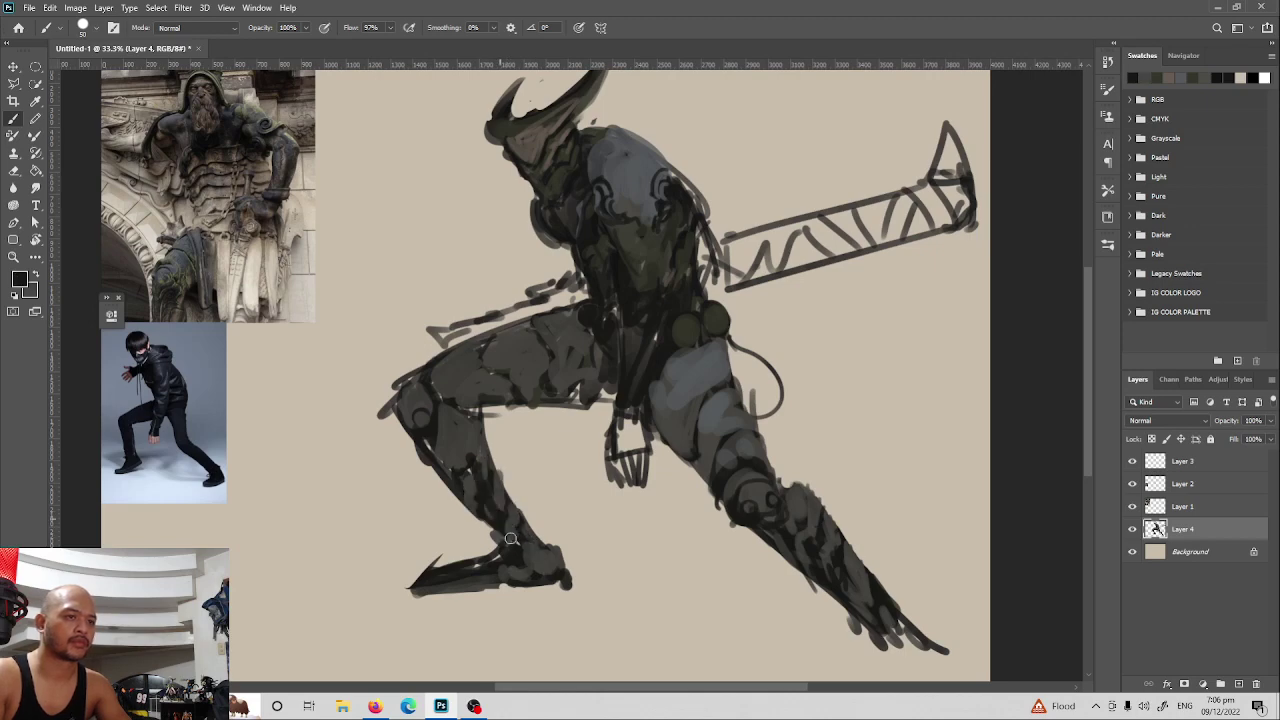
# Sample the blue-grey of the rear thigh and paint highlights along the front thigh toward the knee
pyautogui.keyDown('alt'); pyautogui.click(725, 367); pyautogui.keyUp('alt')
pyautogui.moveTo(548, 324)
pyautogui.mouseDown()
pyautogui.moveTo(586, 305)
pyautogui.moveTo(574, 348)
pyautogui.moveTo(512, 335)
pyautogui.moveTo(530, 319)
pyautogui.moveTo(490, 364)
pyautogui.moveTo(523, 347)
pyautogui.moveTo(507, 357)
pyautogui.moveTo(543, 375)
pyautogui.mouseUp()
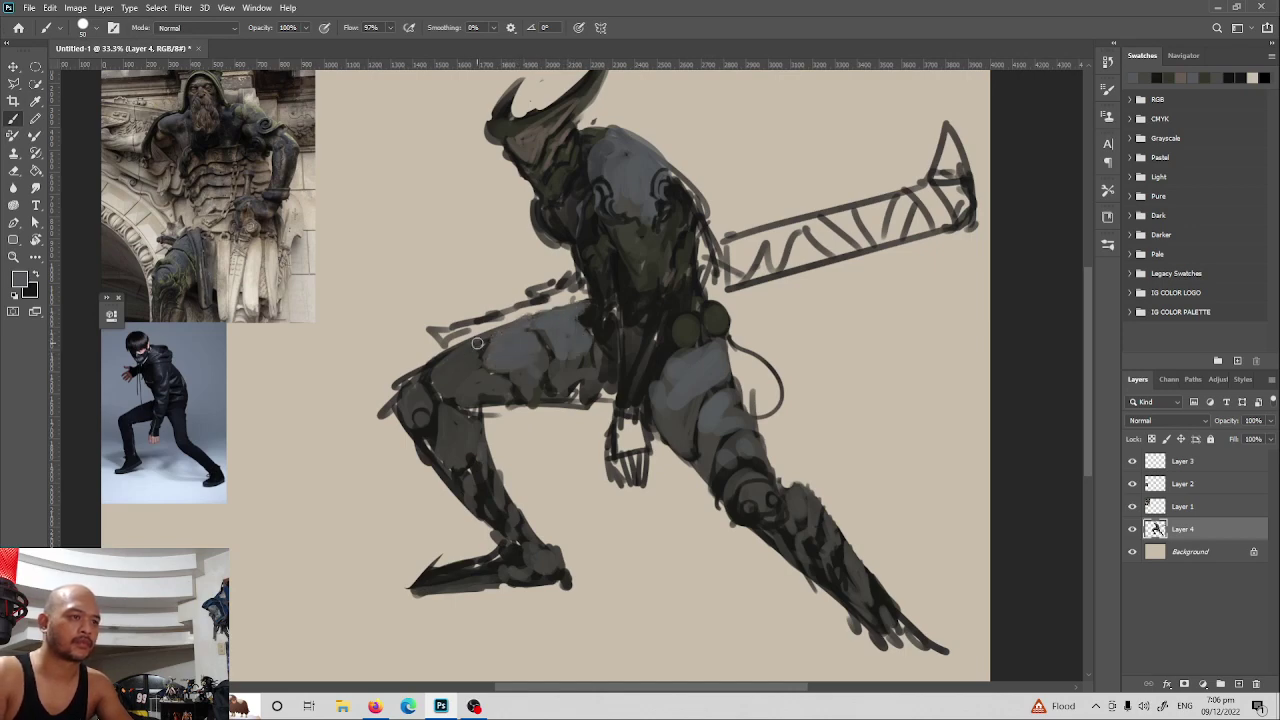
pyautogui.moveTo(477, 343)
pyautogui.mouseDown()
pyautogui.moveTo(449, 361)
pyautogui.moveTo(477, 351)
pyautogui.moveTo(443, 381)
pyautogui.moveTo(472, 381)
pyautogui.moveTo(424, 378)
pyautogui.mouseUp()
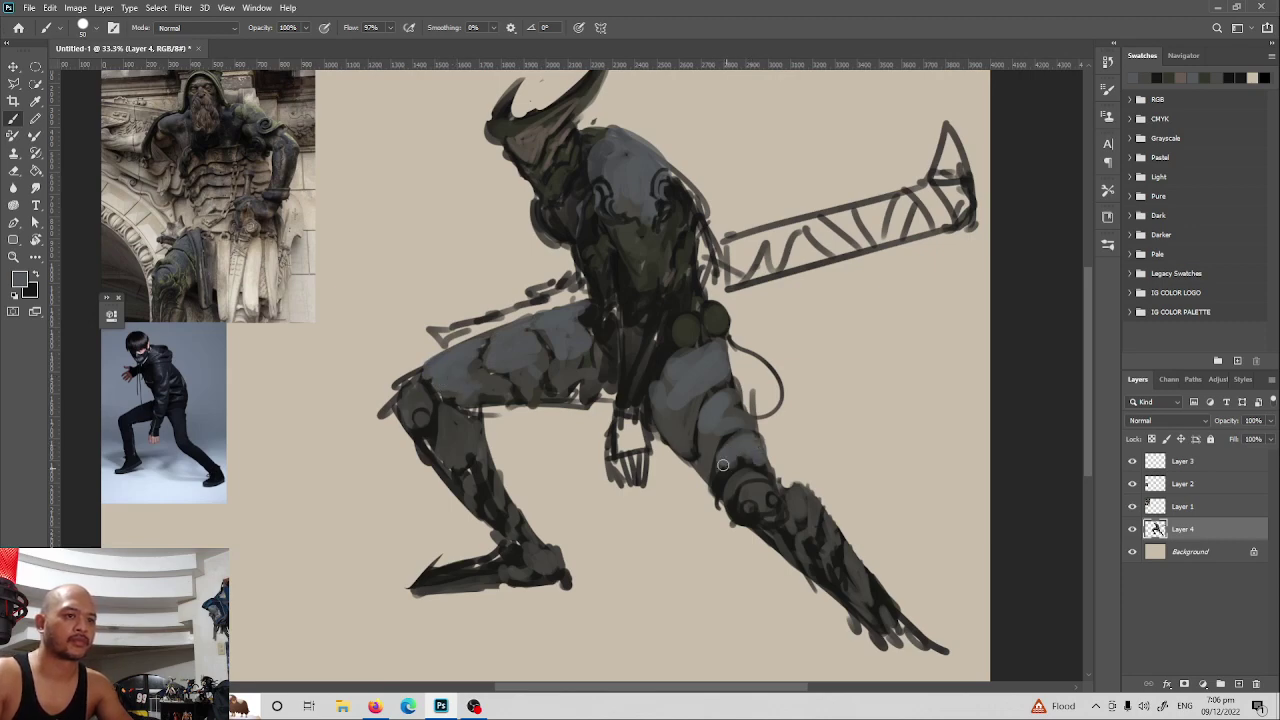
# Paint near-black accents on the warrior's mask and the base of the rear horn
pyautogui.press('x')
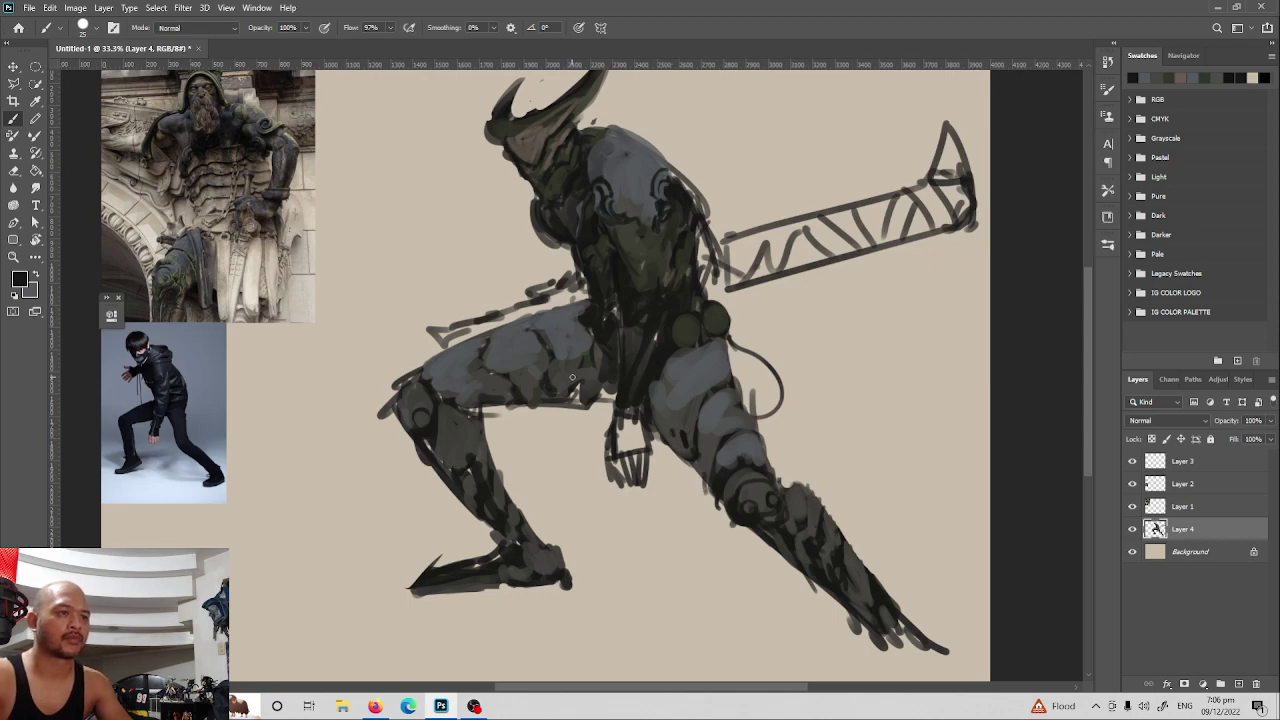
pyautogui.press('x')
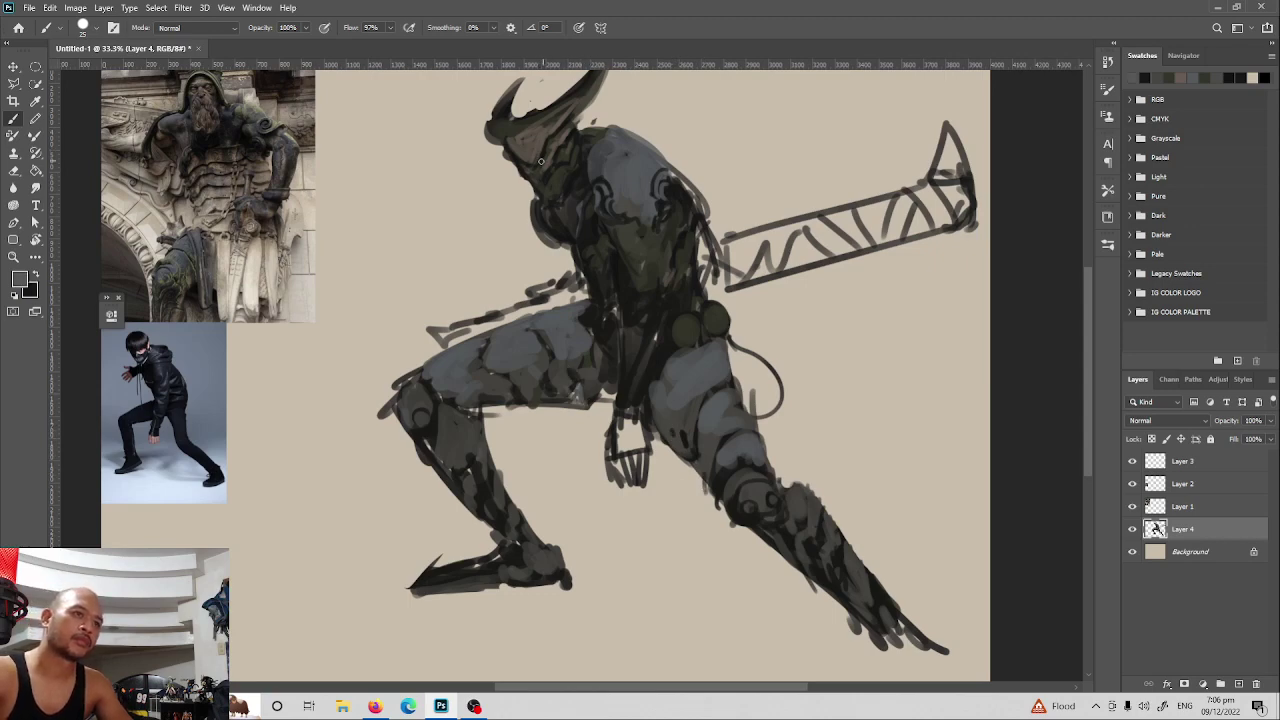
pyautogui.moveTo(541, 161); pyautogui.dragTo(539, 194)
pyautogui.press('x')
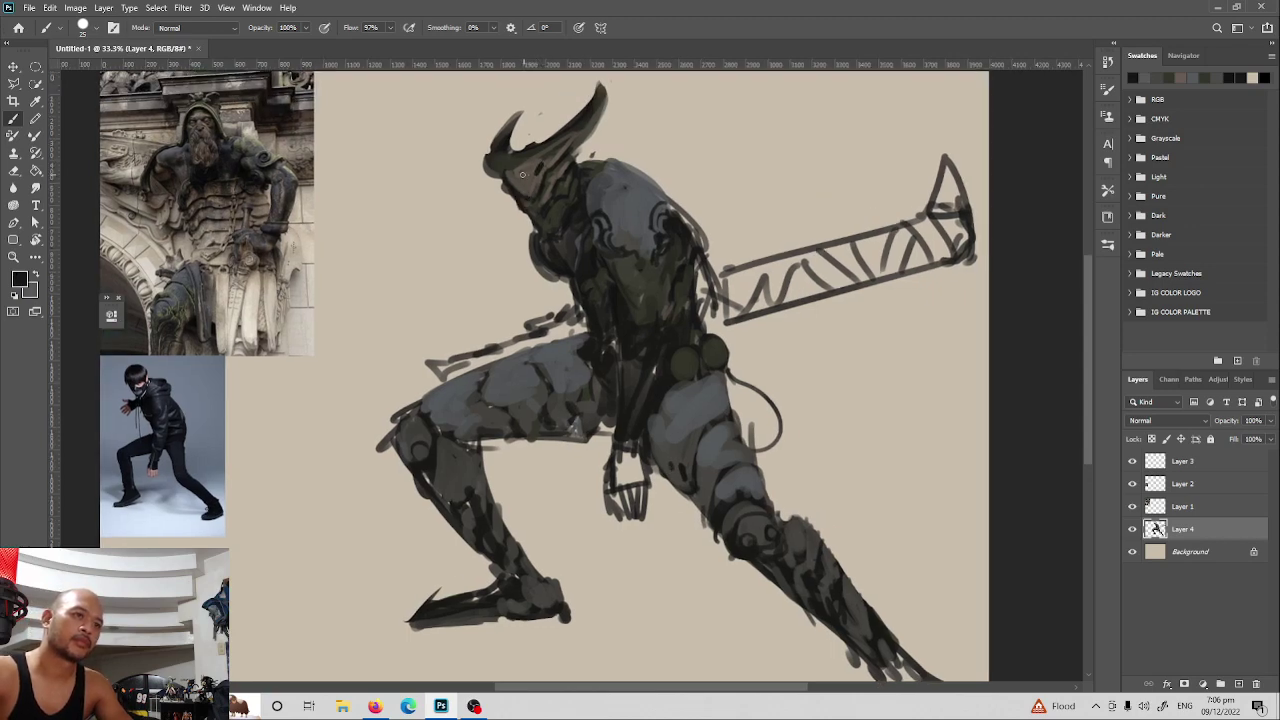
pyautogui.moveTo(552, 151); pyautogui.dragTo(567, 128)
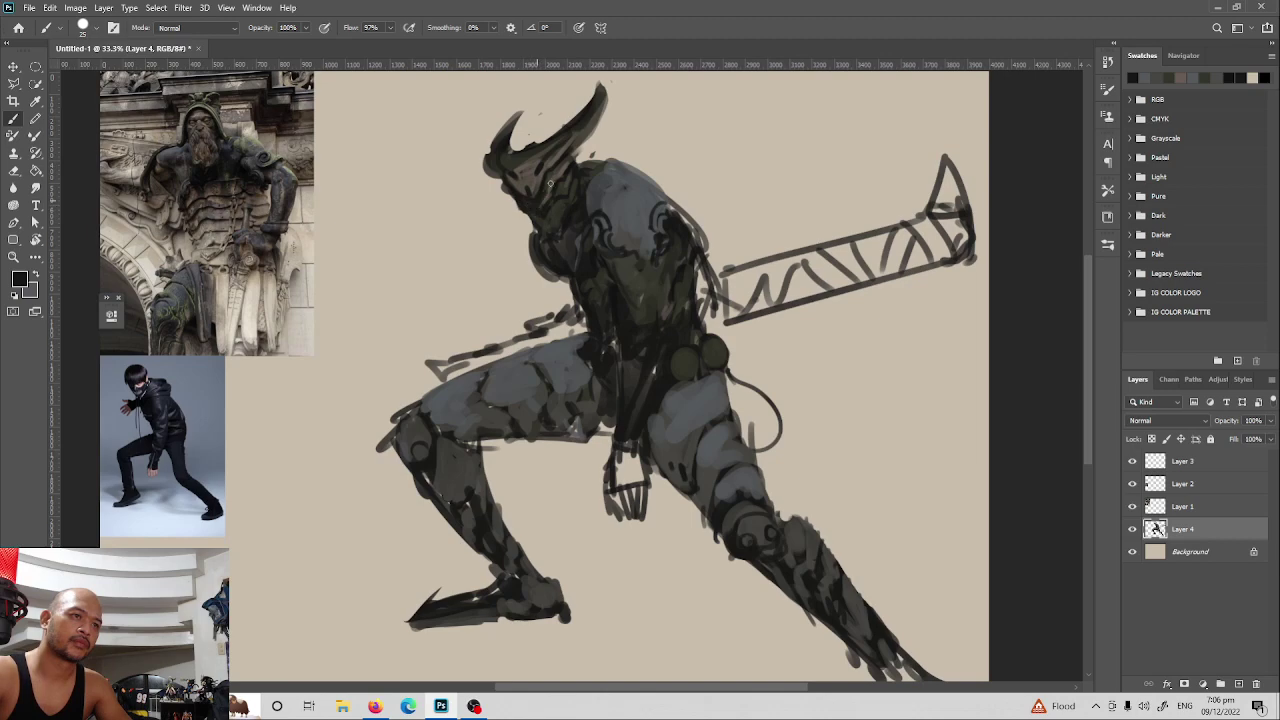
pyautogui.moveTo(543, 203)
pyautogui.mouseDown()
pyautogui.moveTo(567, 162)
pyautogui.moveTo(575, 174)
pyautogui.mouseUp()
pyautogui.hotkey('ctrl', 'z')
# Sample olive green from the statue photo, tint the mask with it and trim the face's front outline with the eraser
pyautogui.keyDown('alt'); pyautogui.click(533, 218); pyautogui.keyUp('alt')
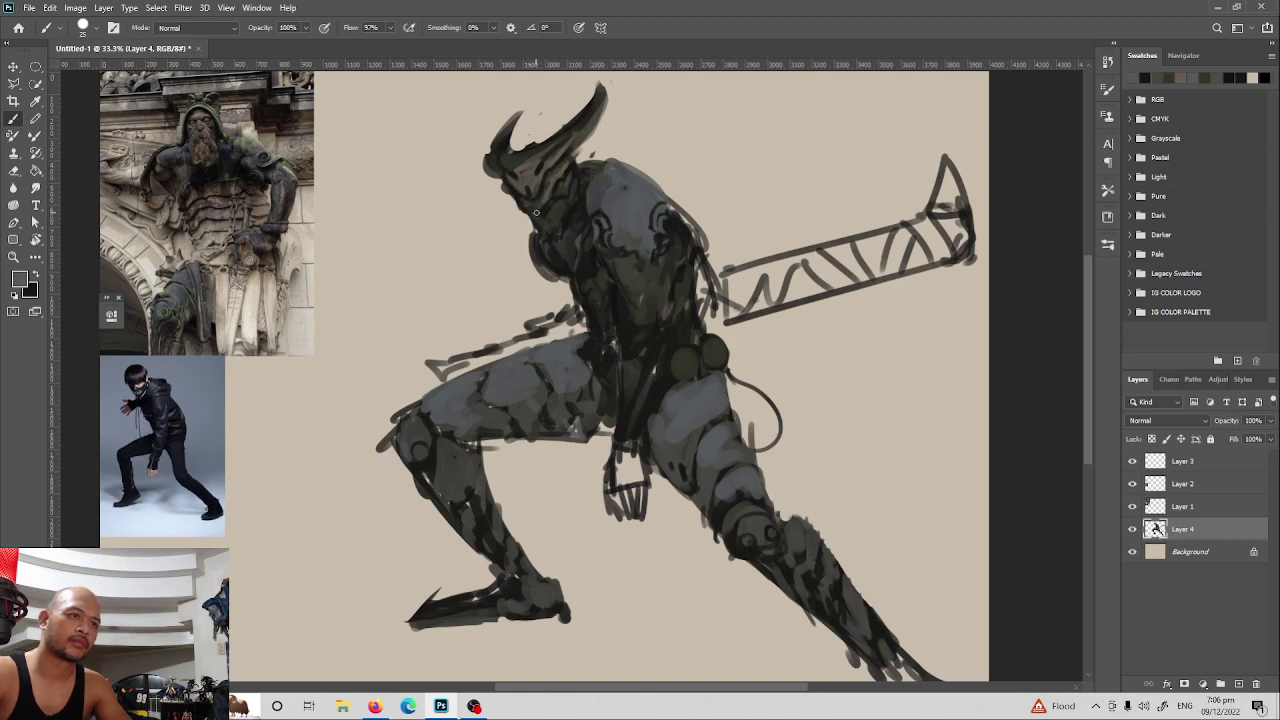
pyautogui.press('i')
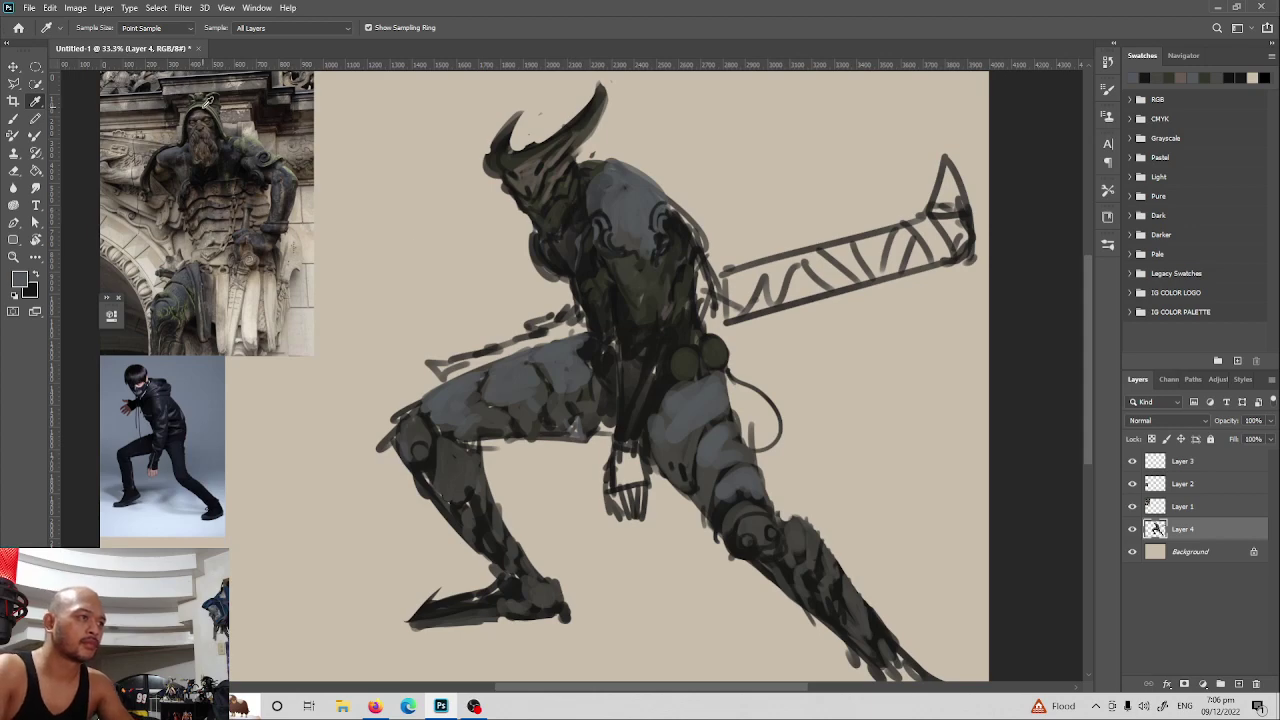
pyautogui.click(208, 100)
pyautogui.click(241, 145)
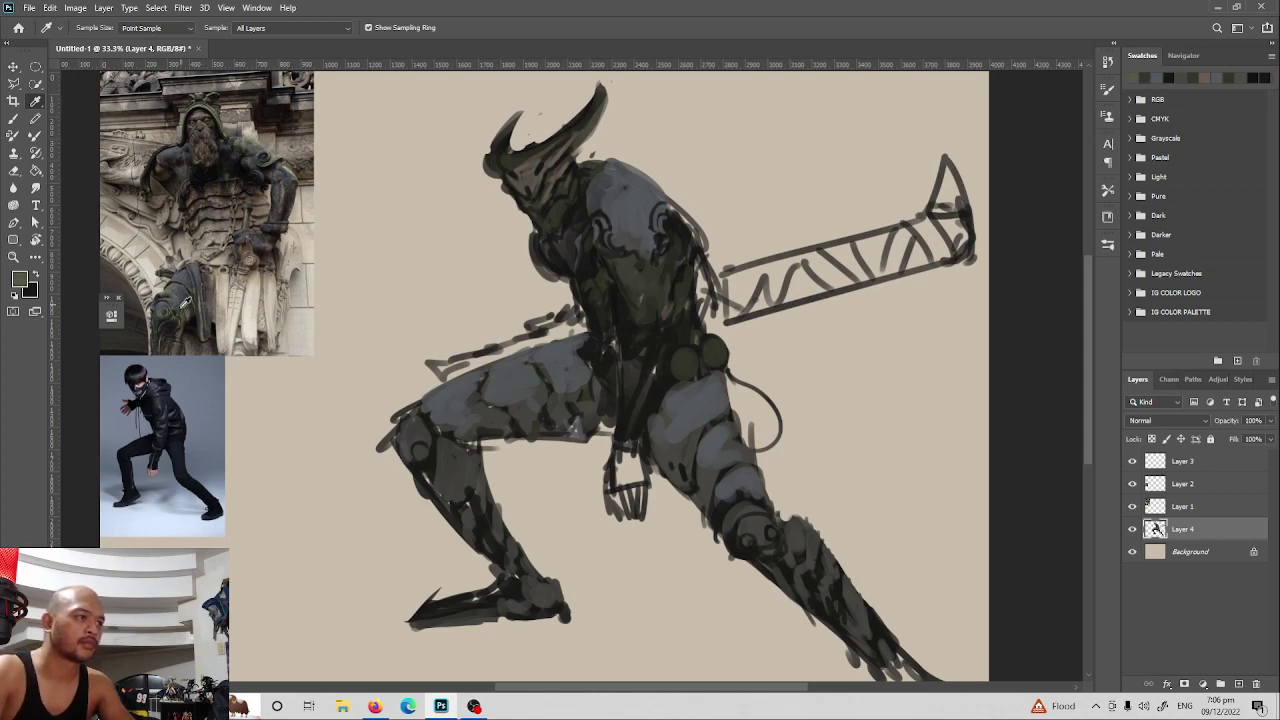
pyautogui.press('b')
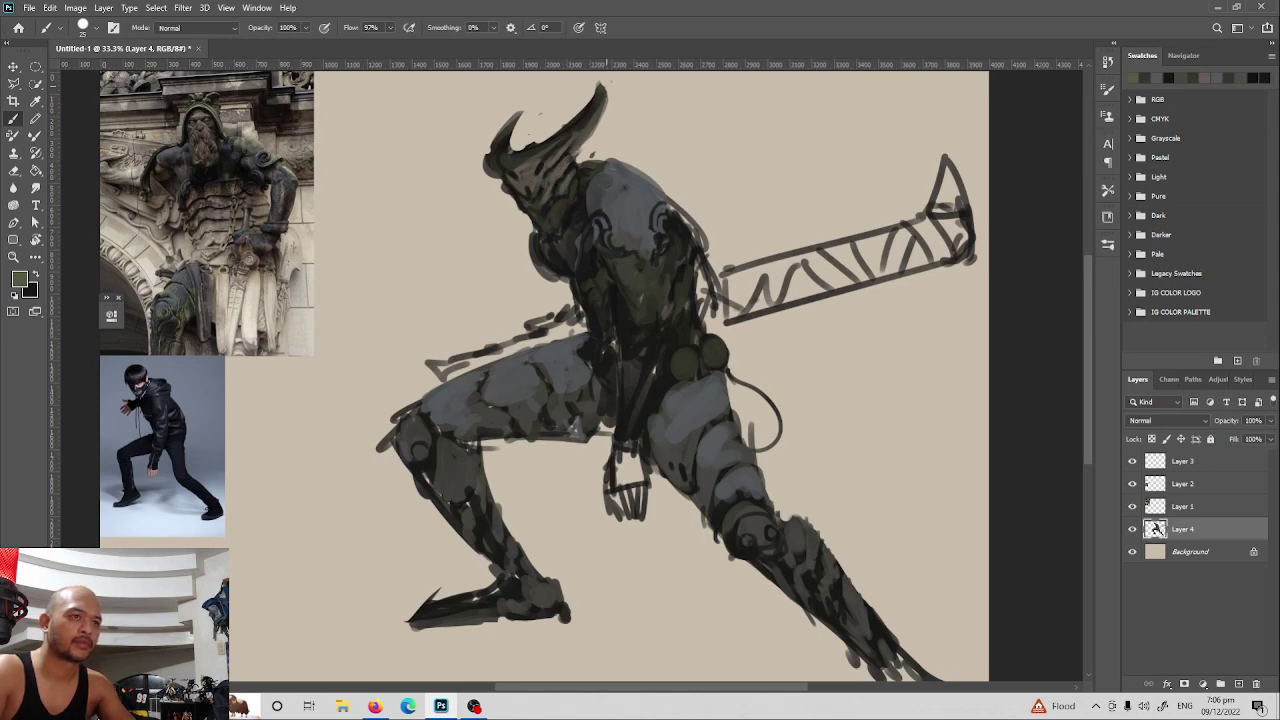
pyautogui.press('e')
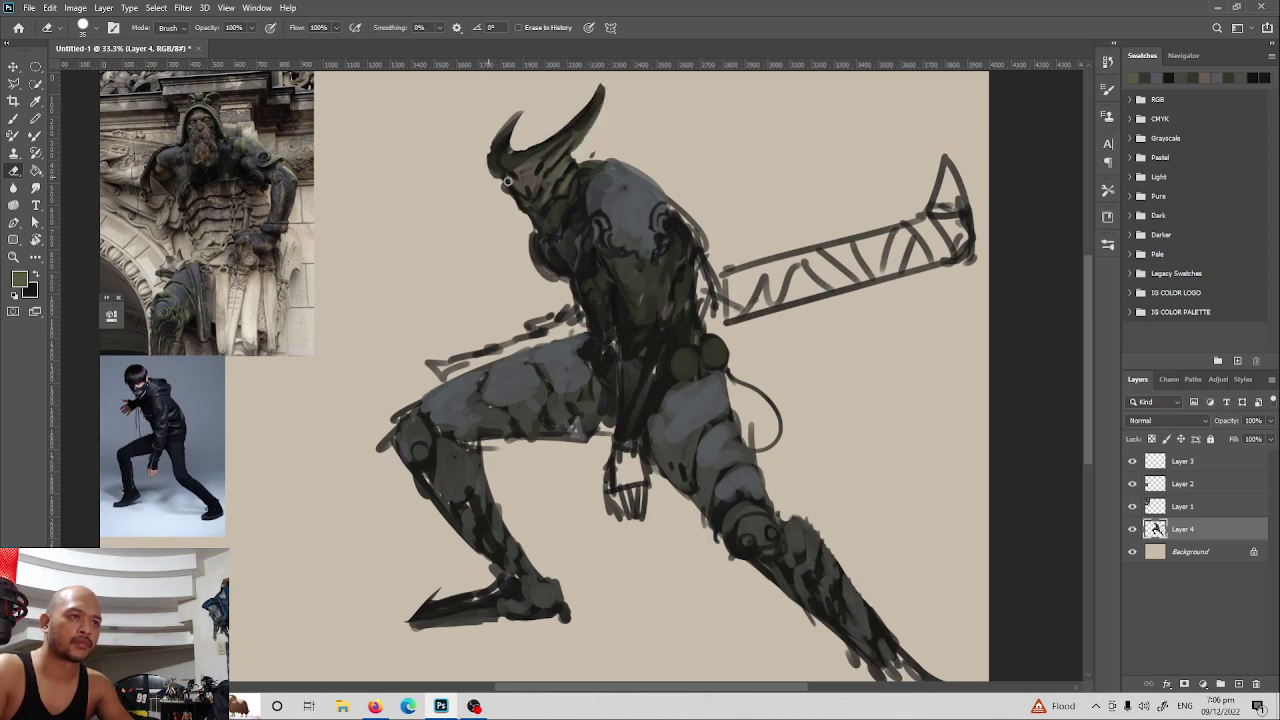
pyautogui.press('b')
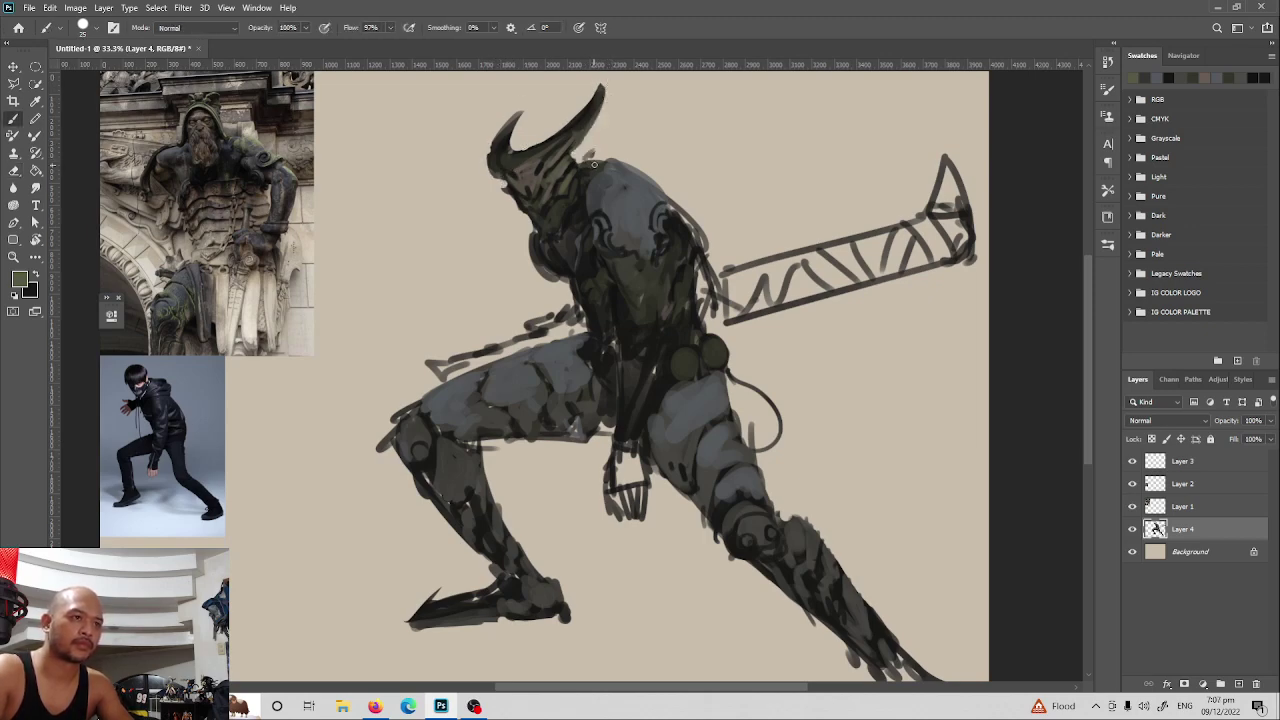
# Build up the neck and collar behind the mask with alternating olive and near-black strokes, and darken the upper back's contour
pyautogui.press('x')
pyautogui.moveTo(588, 156)
pyautogui.mouseDown()
pyautogui.moveTo(606, 167)
pyautogui.moveTo(551, 209)
pyautogui.moveTo(569, 175)
pyautogui.mouseUp()
pyautogui.press('x')
pyautogui.press('x')
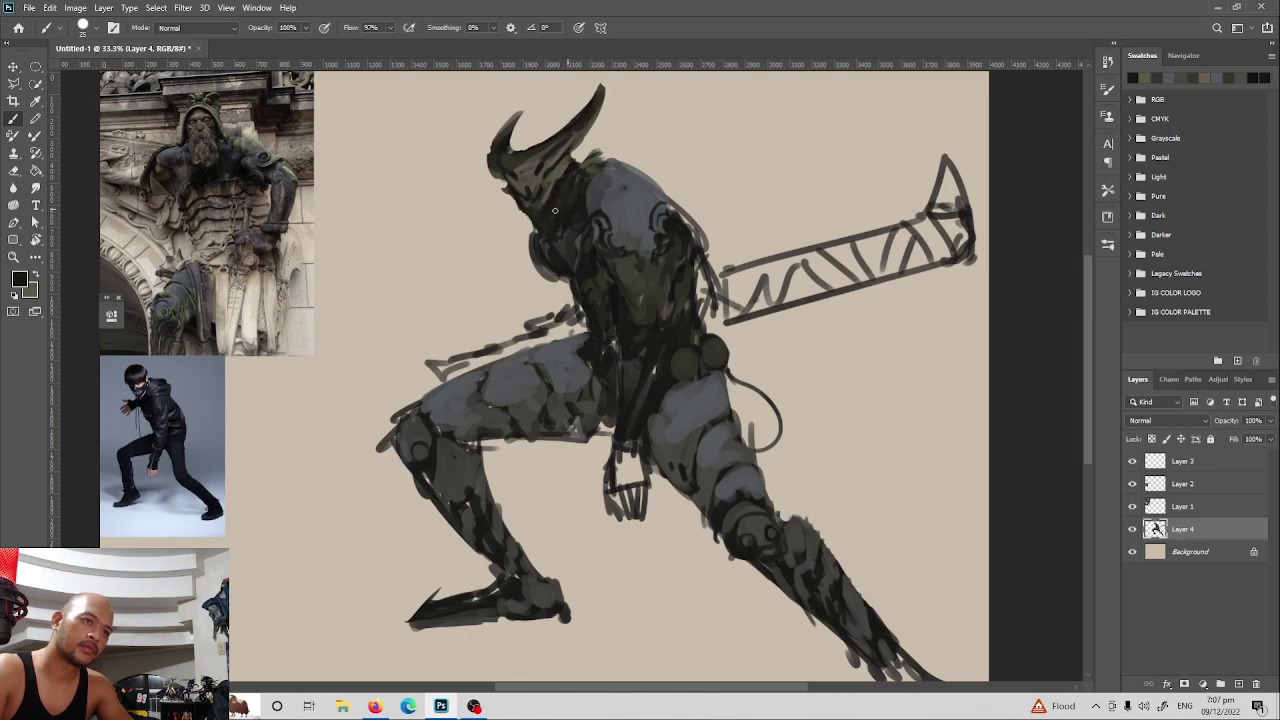
pyautogui.keyDown('alt'); pyautogui.click(578, 180); pyautogui.keyUp('alt')
pyautogui.moveTo(561, 205); pyautogui.dragTo(569, 201)
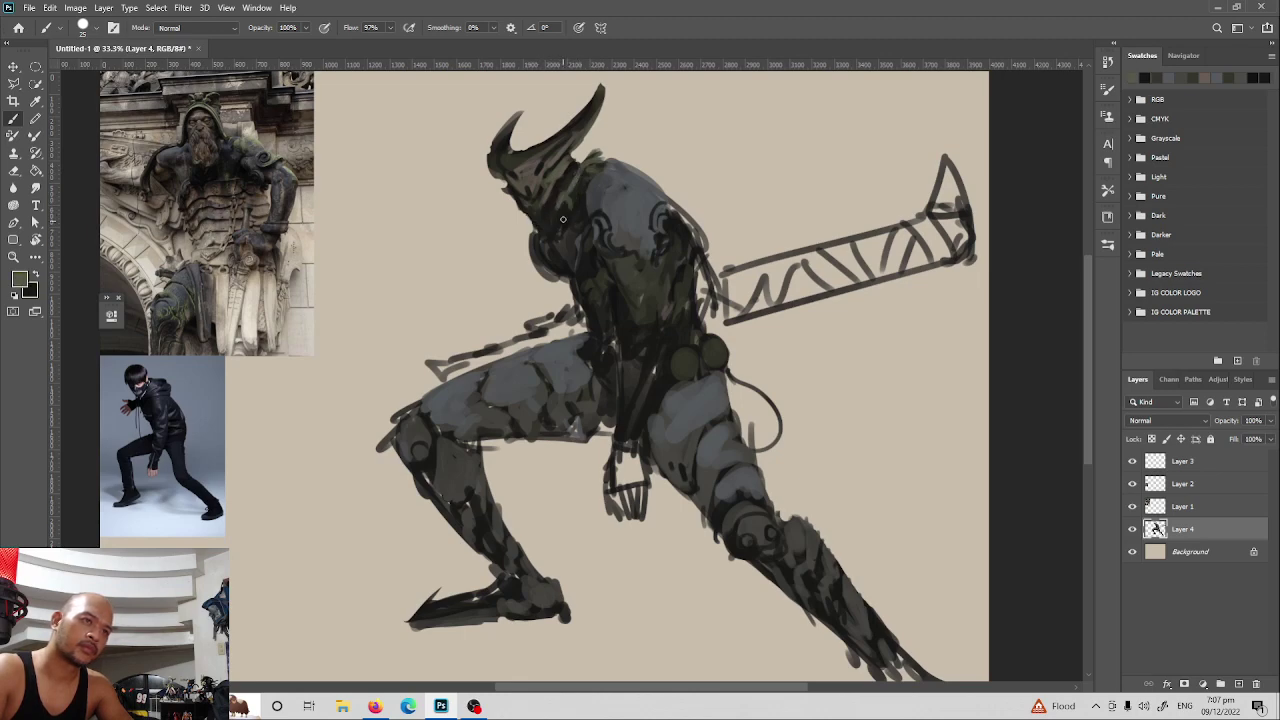
pyautogui.press('x')
pyautogui.press('x')
pyautogui.press('x')
pyautogui.press('x')
pyautogui.moveTo(564, 213); pyautogui.dragTo(590, 174)
pyautogui.press('x')
pyautogui.moveTo(674, 202); pyautogui.dragTo(622, 165)
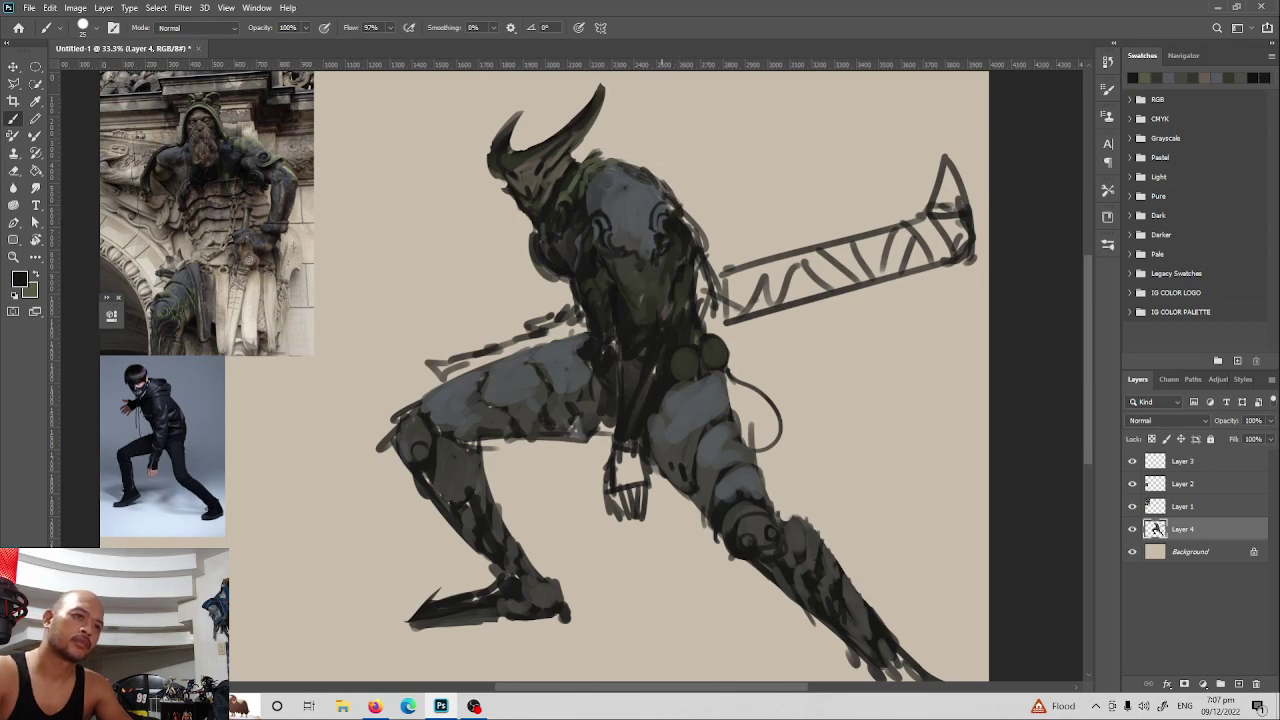
# Block in the far hand and the hanging hand in near-black, and fill the near forearm with dark olive sampled from the arm
pyautogui.moveTo(570, 313)
pyautogui.mouseDown()
pyautogui.moveTo(578, 328)
pyautogui.moveTo(547, 334)
pyautogui.moveTo(570, 337)
pyautogui.mouseUp()
pyautogui.press('x')
pyautogui.press('x')
pyautogui.moveTo(626, 446)
pyautogui.mouseDown()
pyautogui.moveTo(612, 490)
pyautogui.moveTo(639, 444)
pyautogui.moveTo(640, 470)
pyautogui.mouseUp()
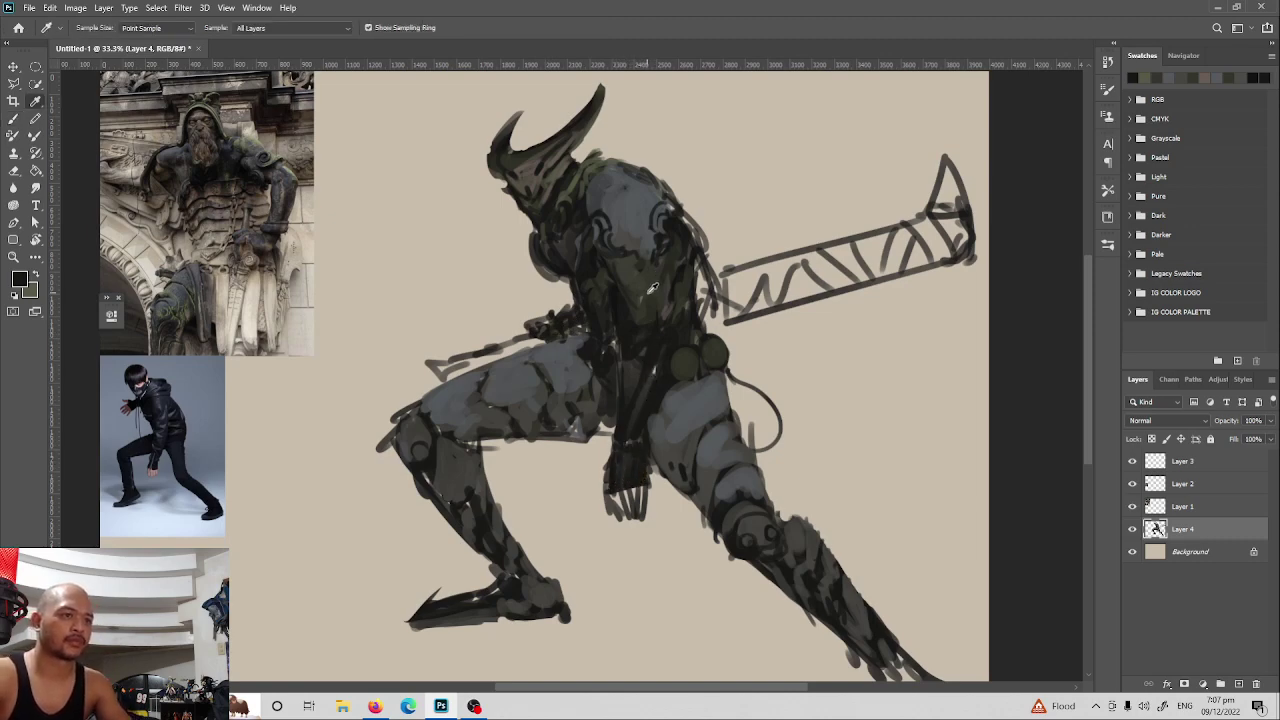
pyautogui.press('x')
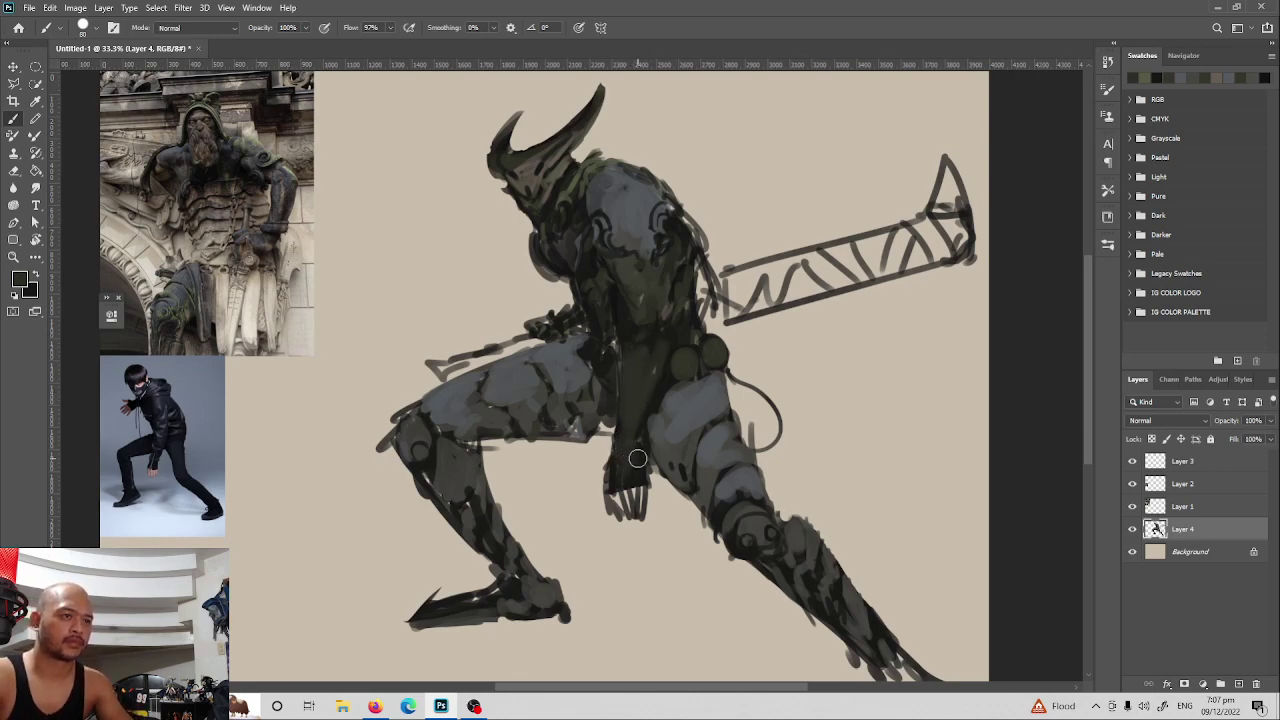
# Sample the light stone color from the statue photo and paint bands around the near arm's elbow and wrist
pyautogui.press('i')
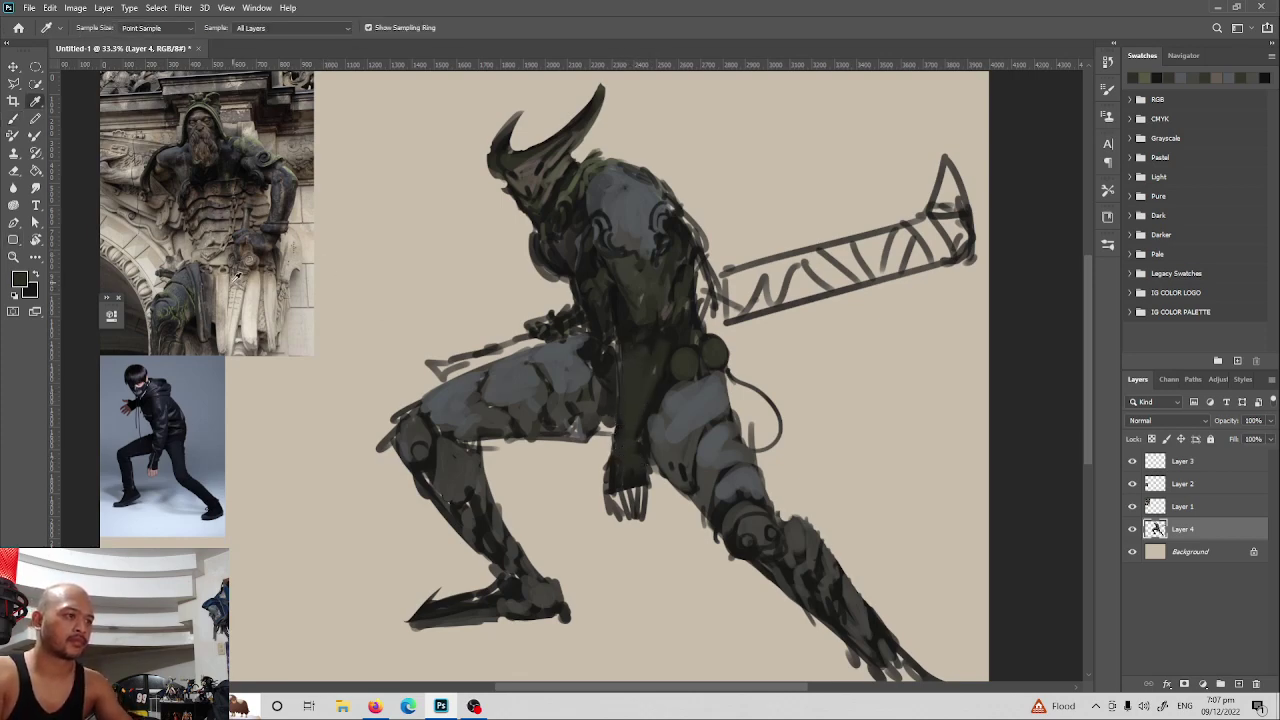
pyautogui.click(224, 274)
pyautogui.press('b')
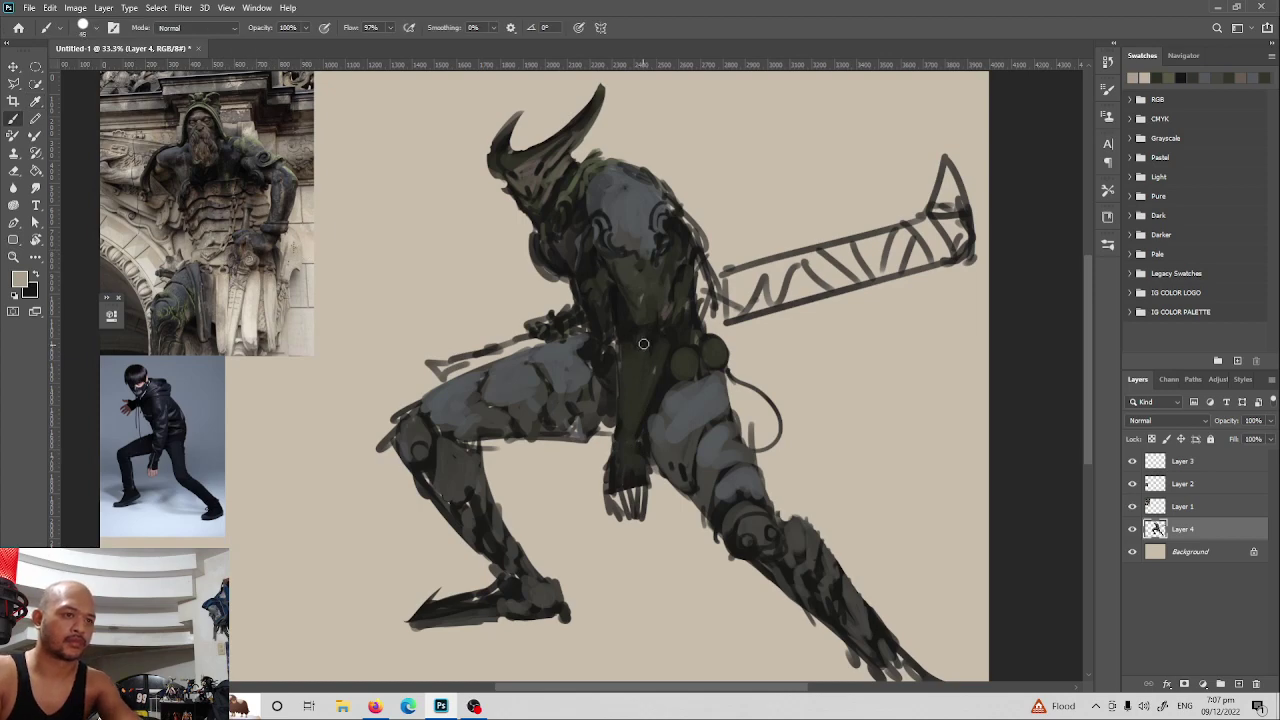
pyautogui.moveTo(669, 325)
pyautogui.mouseDown()
pyautogui.moveTo(634, 341)
pyautogui.moveTo(667, 326)
pyautogui.mouseUp()
pyautogui.press('x')
pyautogui.press('x')
pyautogui.press('x')
pyautogui.press('x')
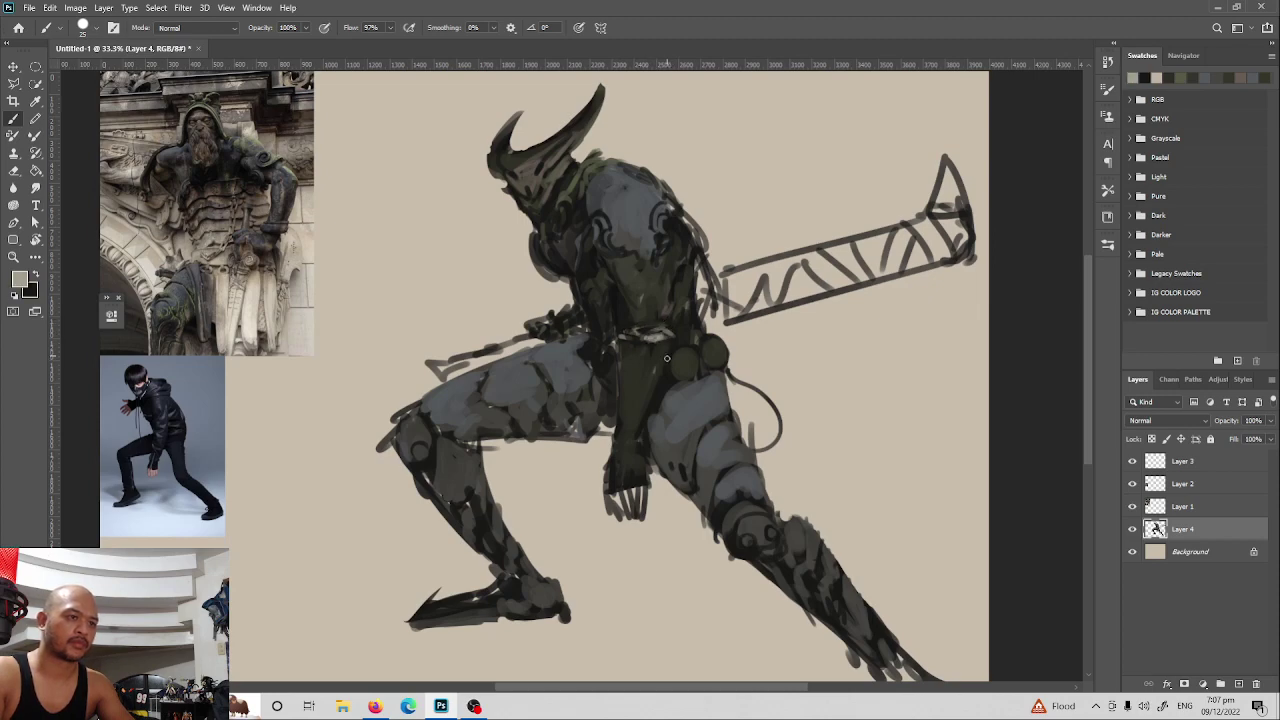
pyautogui.press('x')
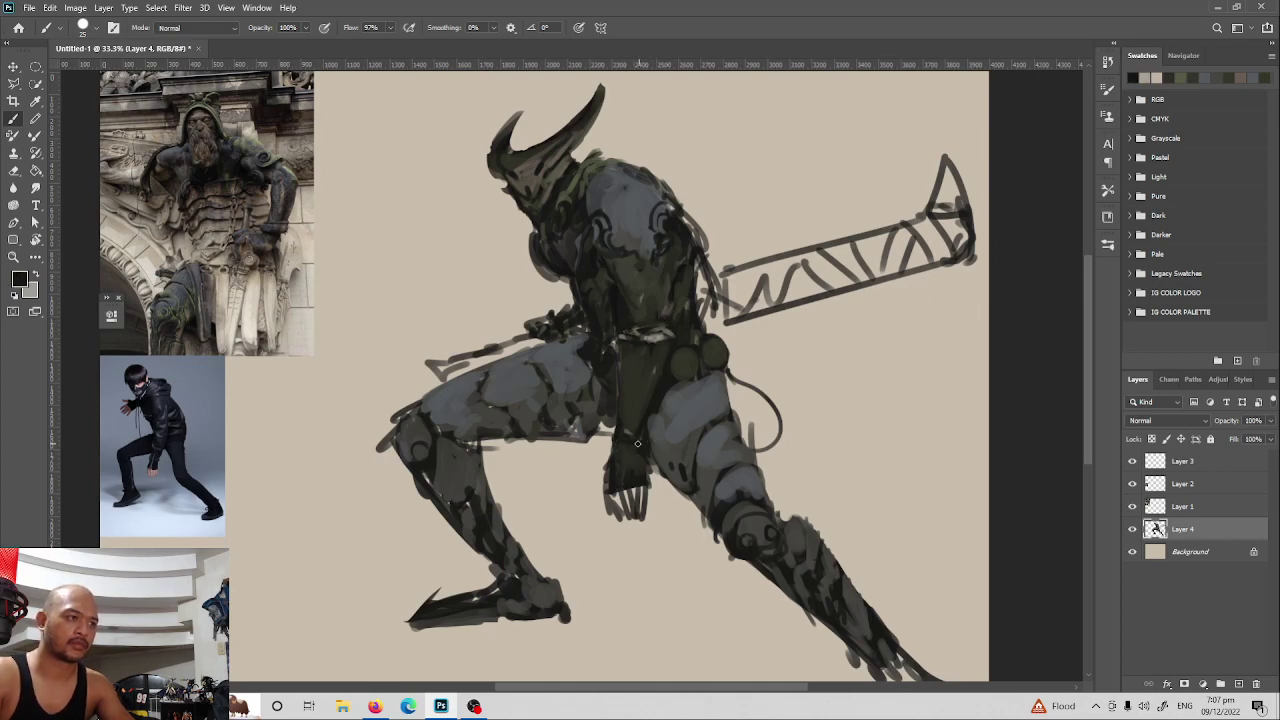
pyautogui.press('x')
pyautogui.moveTo(637, 443)
pyautogui.mouseDown()
pyautogui.moveTo(614, 438)
pyautogui.moveTo(639, 453)
pyautogui.mouseUp()
# Draw thin near-black angular panel lines on the shoulder and along the front thigh
pyautogui.press('x')
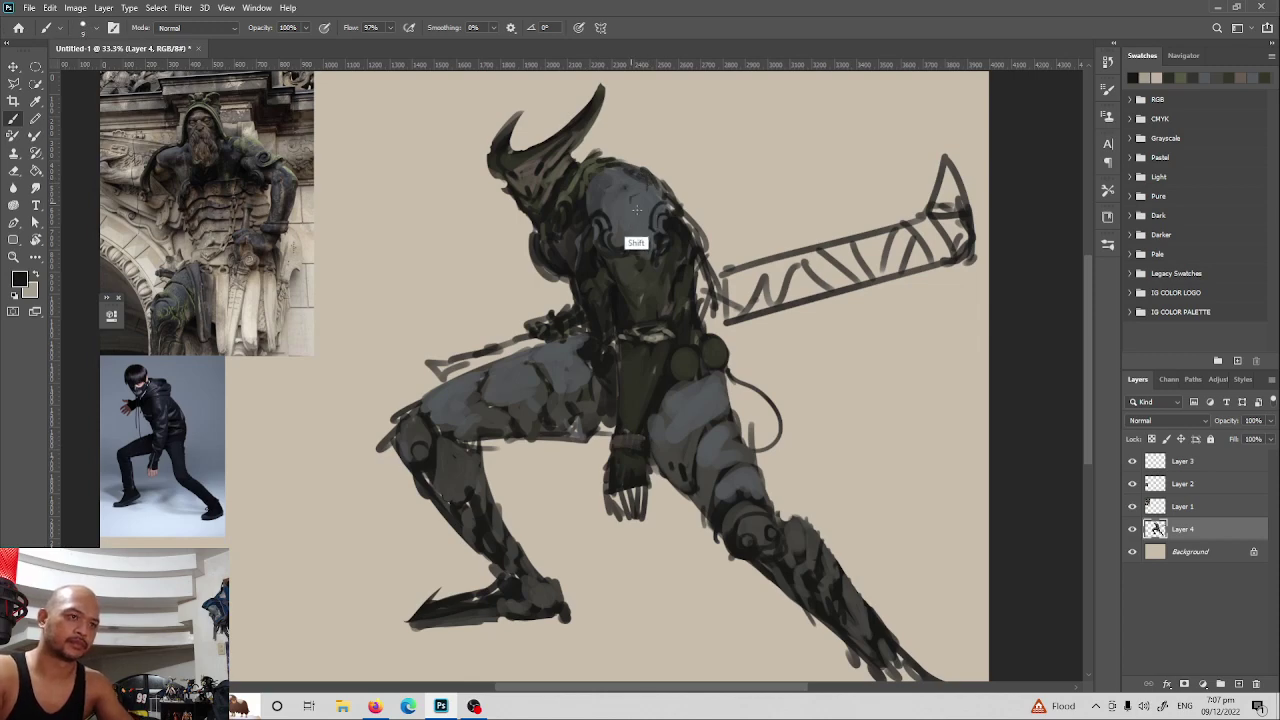
pyautogui.click(588, 360)
pyautogui.keyDown('shift'); pyautogui.click(577, 368); pyautogui.keyUp('shift')
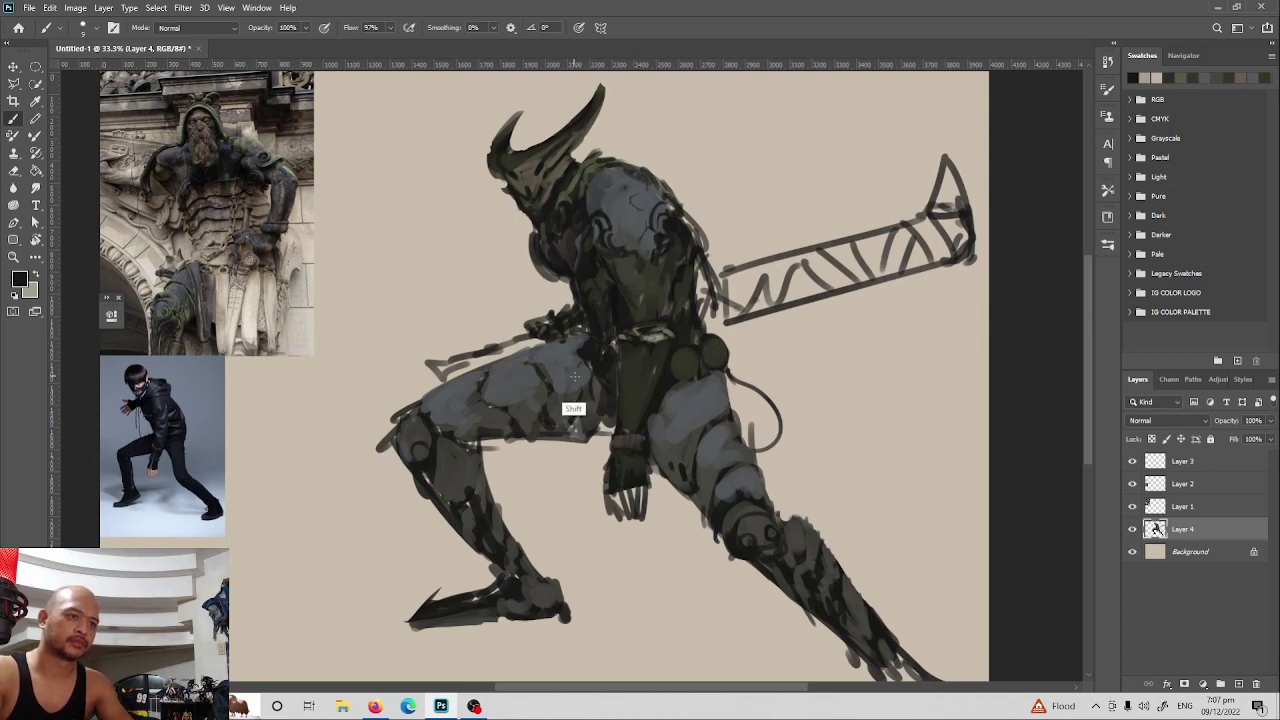
pyautogui.keyDown('shift'); pyautogui.click(568, 384); pyautogui.keyUp('shift')
pyautogui.keyDown('shift'); pyautogui.click(548, 367); pyautogui.keyUp('shift')
pyautogui.keyDown('shift'); pyautogui.click(533, 391); pyautogui.keyUp('shift')
pyautogui.keyDown('shift'); pyautogui.click(517, 402); pyautogui.keyUp('shift')
pyautogui.keyDown('shift'); pyautogui.click(490, 399); pyautogui.keyUp('shift')
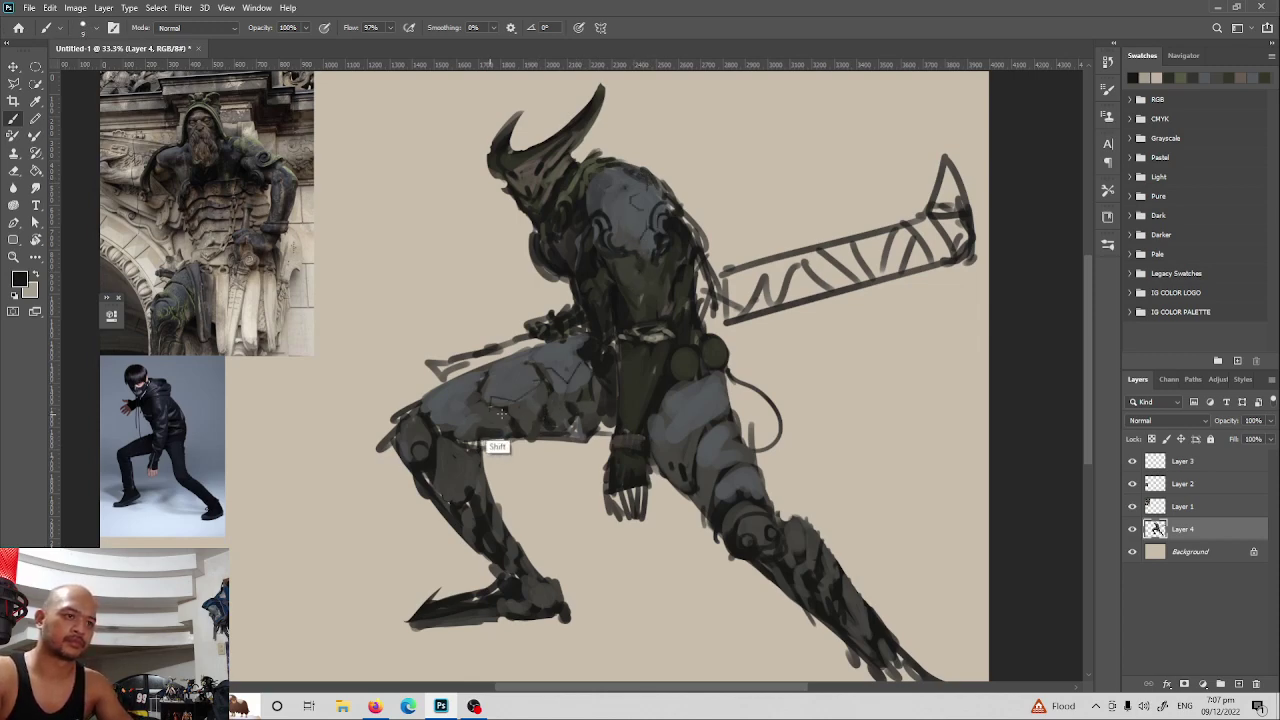
# Draw thin straight-segment panel lines down the rear thigh toward the knee, and dismiss the Sticky Keys prompt
pyautogui.click(660, 425)
pyautogui.keyDown('shift'); pyautogui.click(663, 440); pyautogui.keyUp('shift')
pyautogui.keyDown('shift'); pyautogui.click(693, 441); pyautogui.keyUp('shift')
pyautogui.keyDown('shift'); pyautogui.click(709, 463); pyautogui.keyUp('shift')
pyautogui.keyDown('shift'); pyautogui.click(736, 465); pyautogui.keyUp('shift')
pyautogui.keyDown('shift'); pyautogui.click(737, 502); pyautogui.keyUp('shift')
pyautogui.press('shift')
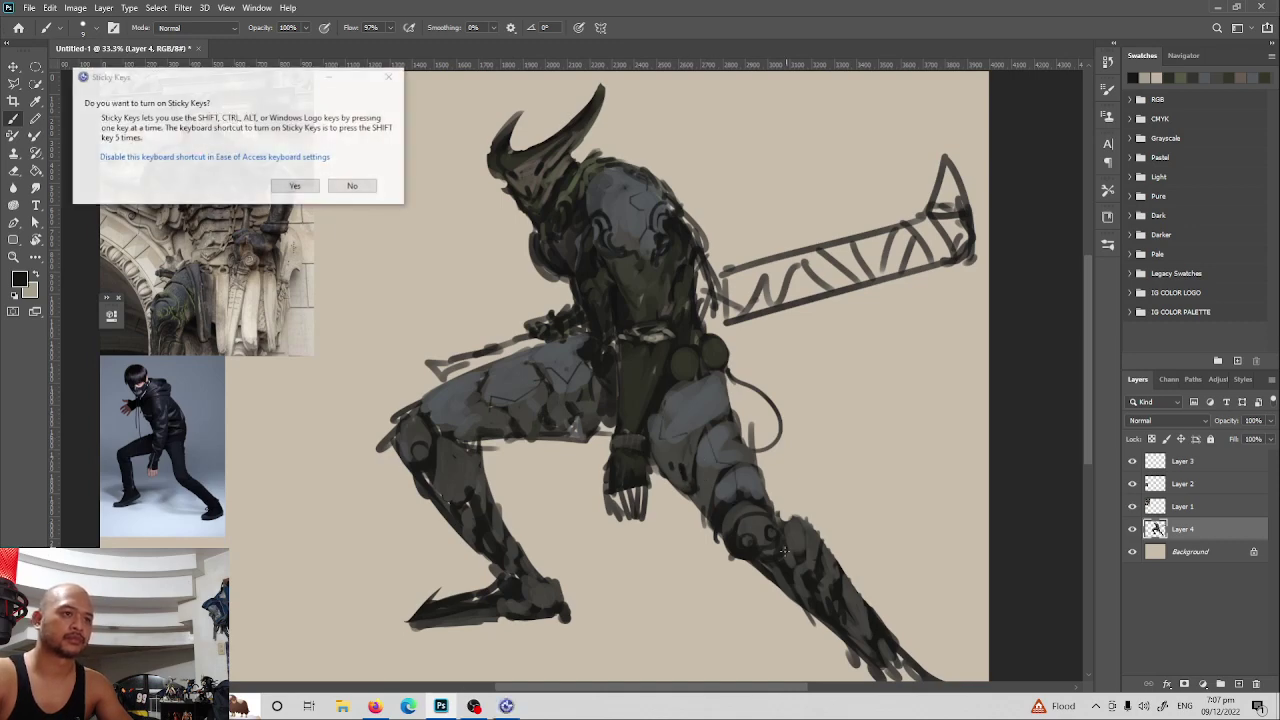
pyautogui.click(390, 76)
# Move the painted figure slightly to the left on the canvas
pyautogui.press('z')
pyautogui.click(682, 413)
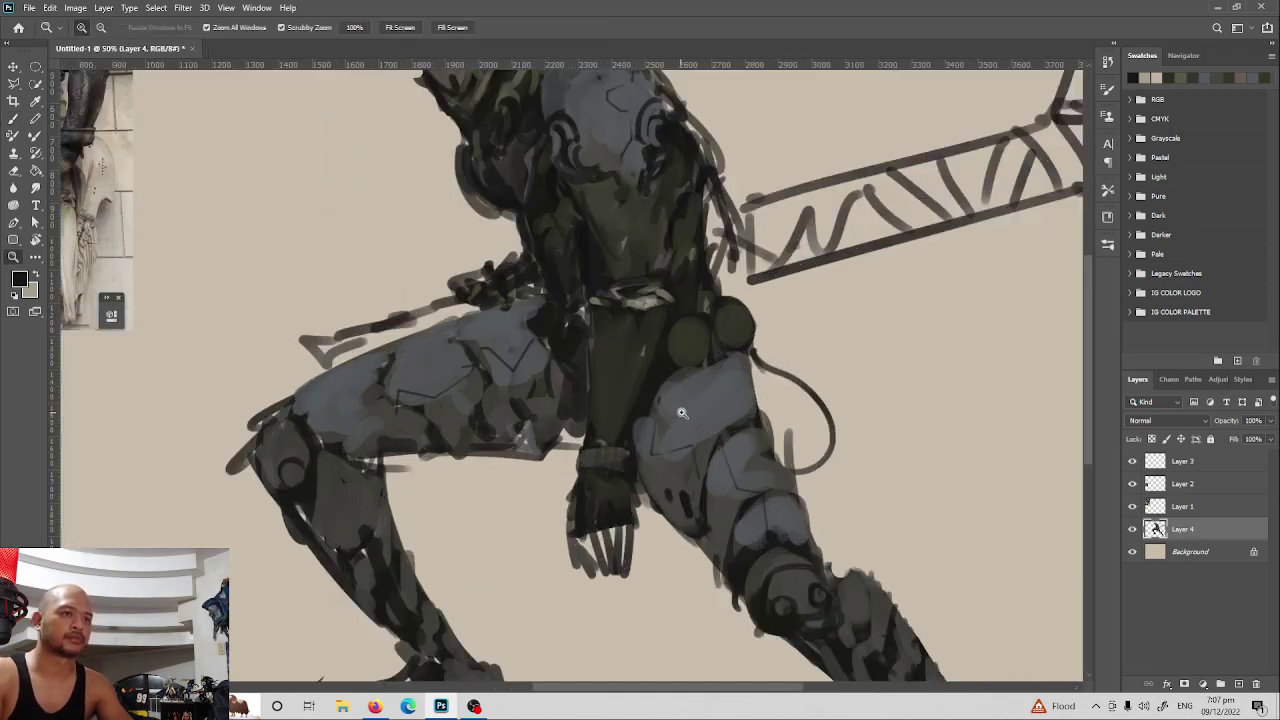
pyautogui.keyDown('alt'); pyautogui.click(689, 415); pyautogui.keyUp('alt')
pyautogui.keyDown('alt'); pyautogui.click(690, 418); pyautogui.keyUp('alt')
pyautogui.click(613, 415)
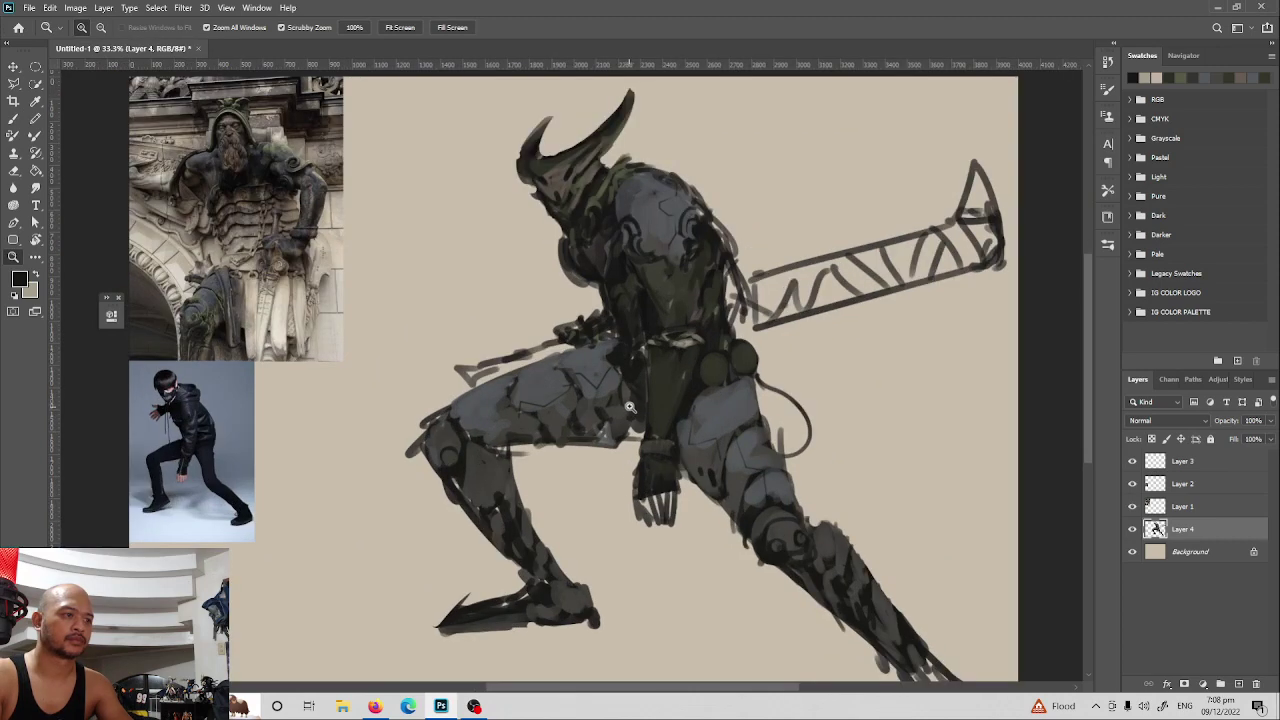
pyautogui.keyDown('alt'); pyautogui.click(628, 455); pyautogui.keyUp('alt')
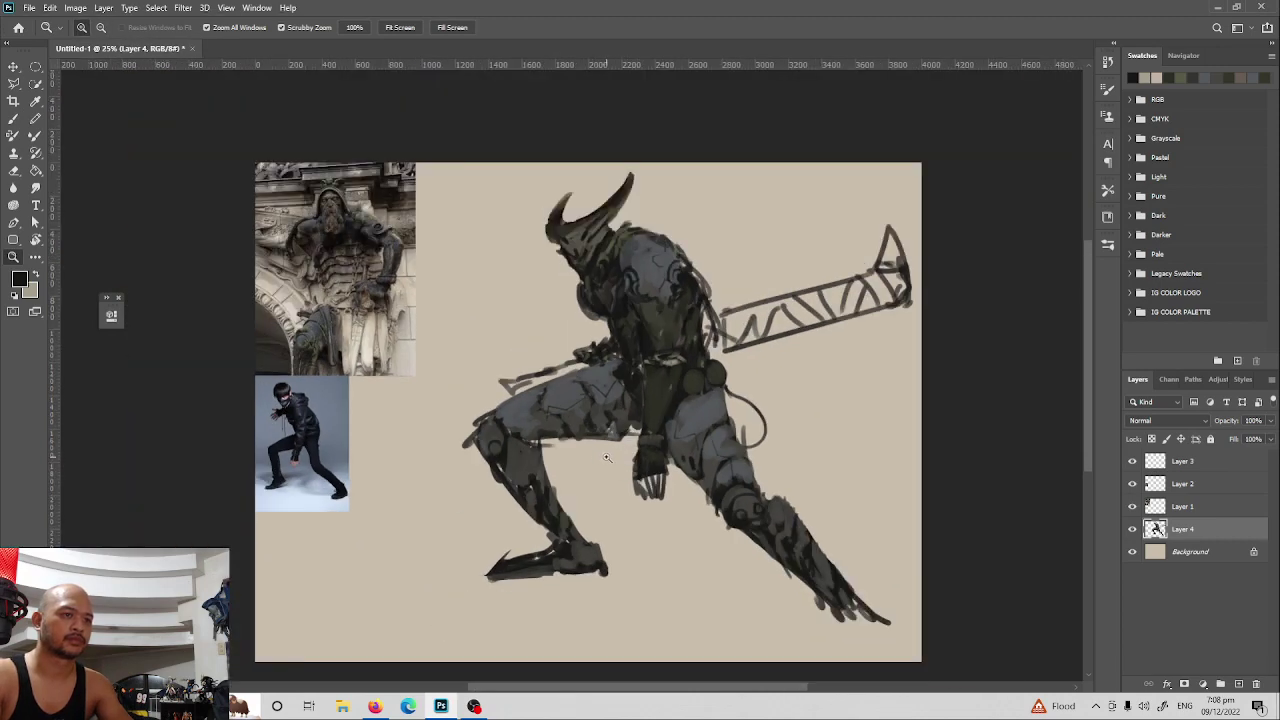
pyautogui.press('v')
pyautogui.moveTo(610, 455); pyautogui.dragTo(570, 457)
# Duplicate Layer 4, hide the original beneath the copy, and show the artwork without the interface panels
pyautogui.moveTo(1190, 529); pyautogui.dragTo(1238, 684)
pyautogui.click(1132, 551)
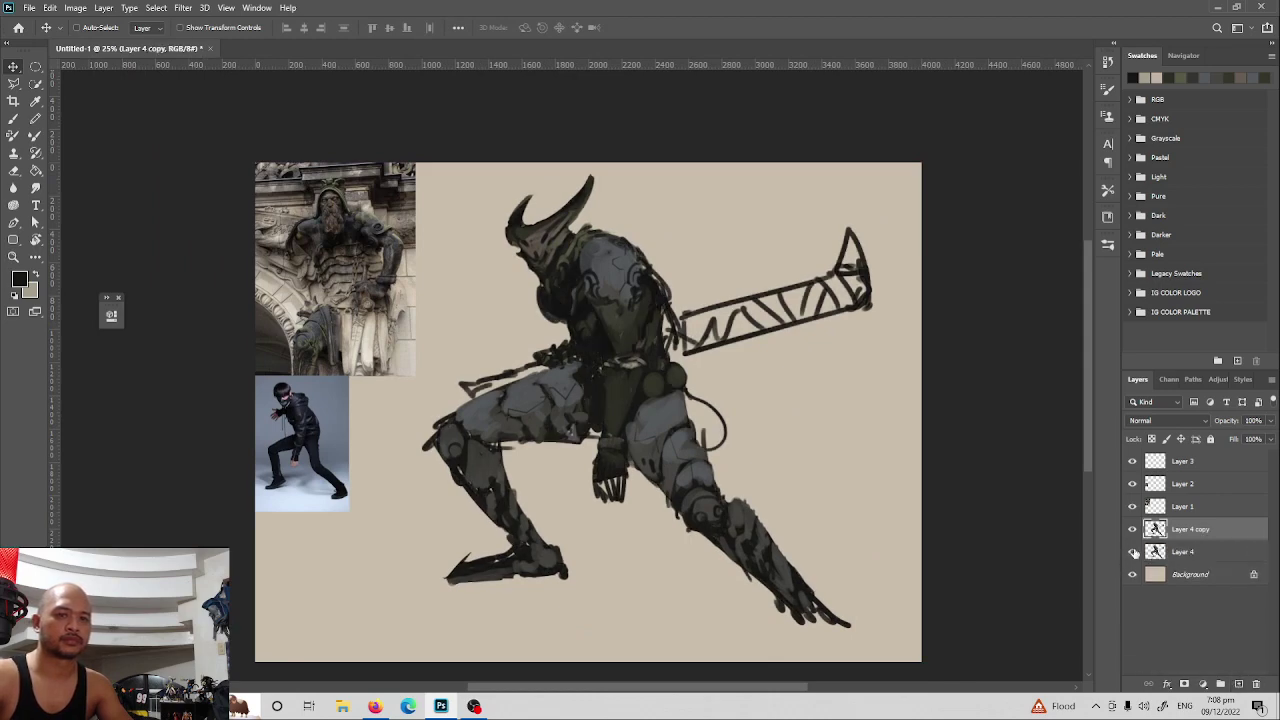
pyautogui.press('z')
pyautogui.click(786, 501)
pyautogui.press('Tab')
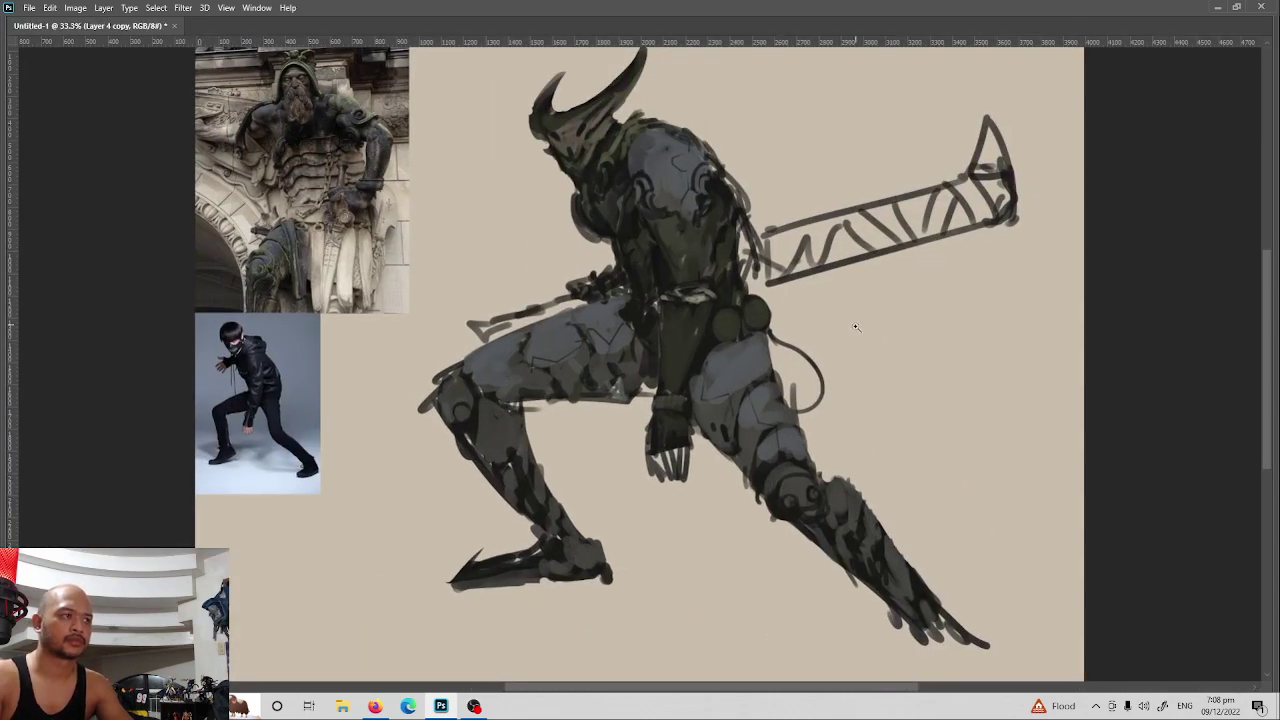
pyautogui.moveTo(814, 374); pyautogui.dragTo(808, 368)
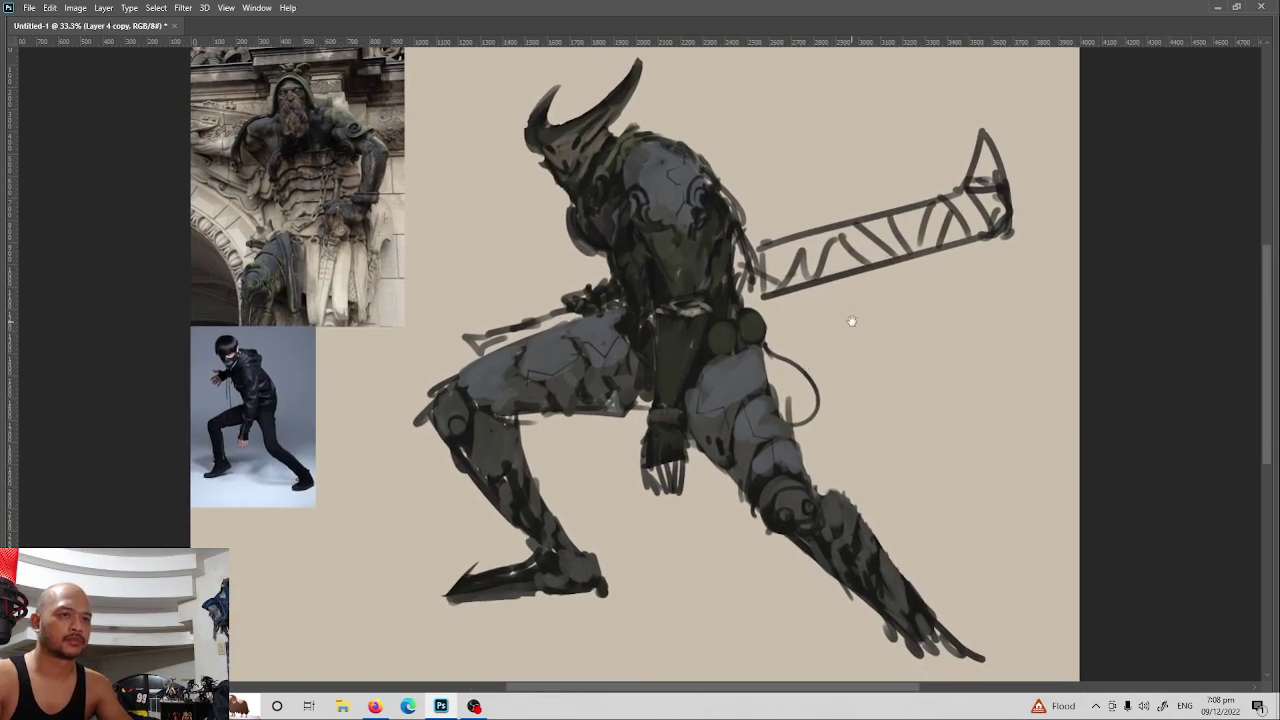